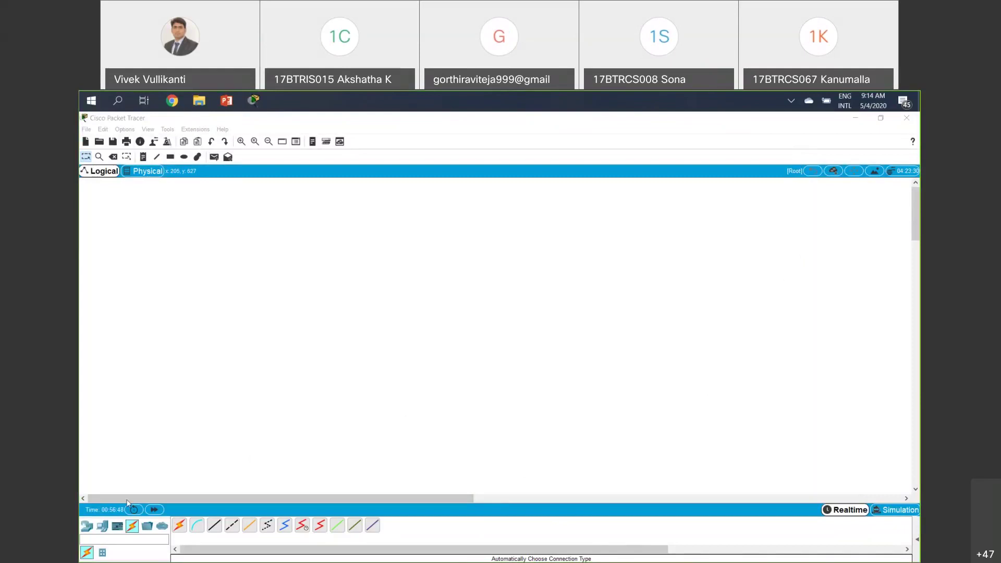
- Place a PT-Cloud WAN emulation device near the middle of the empty logical workspace and adjust its position
click(86, 529)
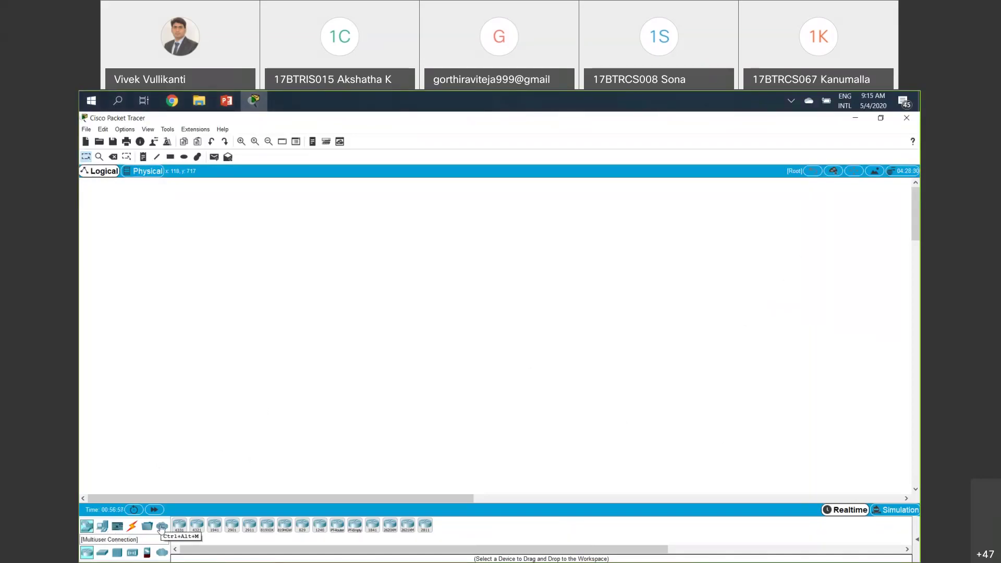
click(161, 553)
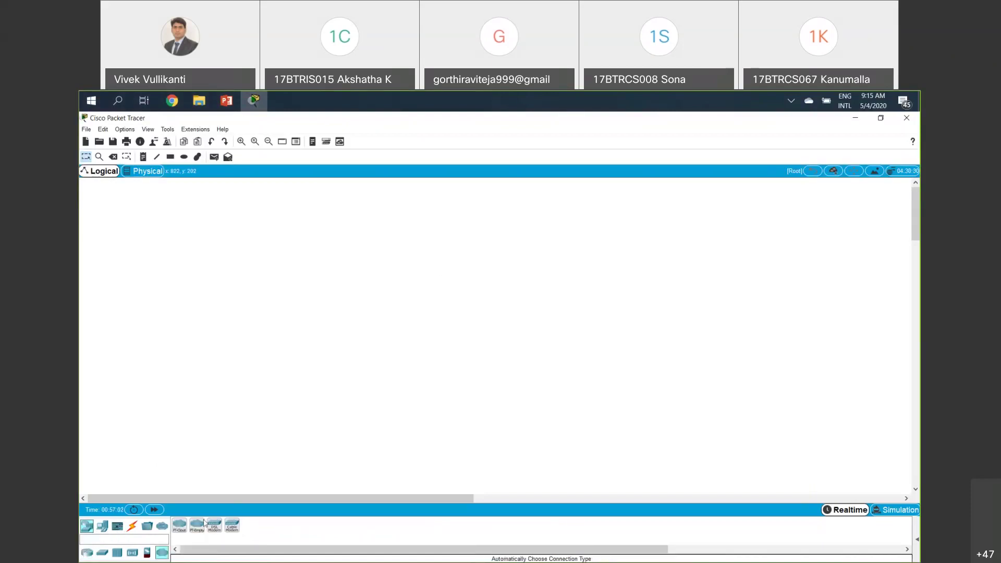
click(180, 526)
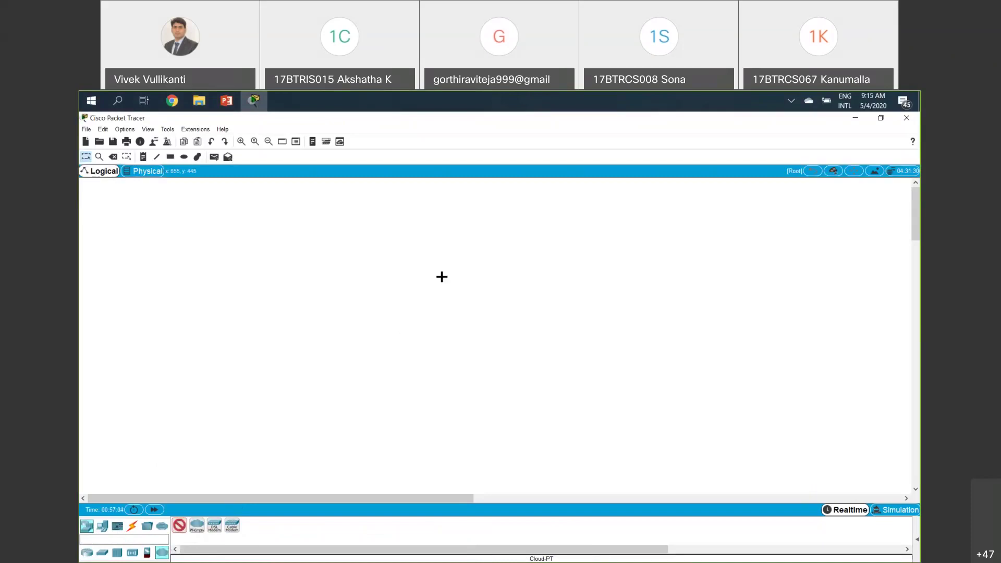
click(442, 277)
drag(450, 281, 469, 312)
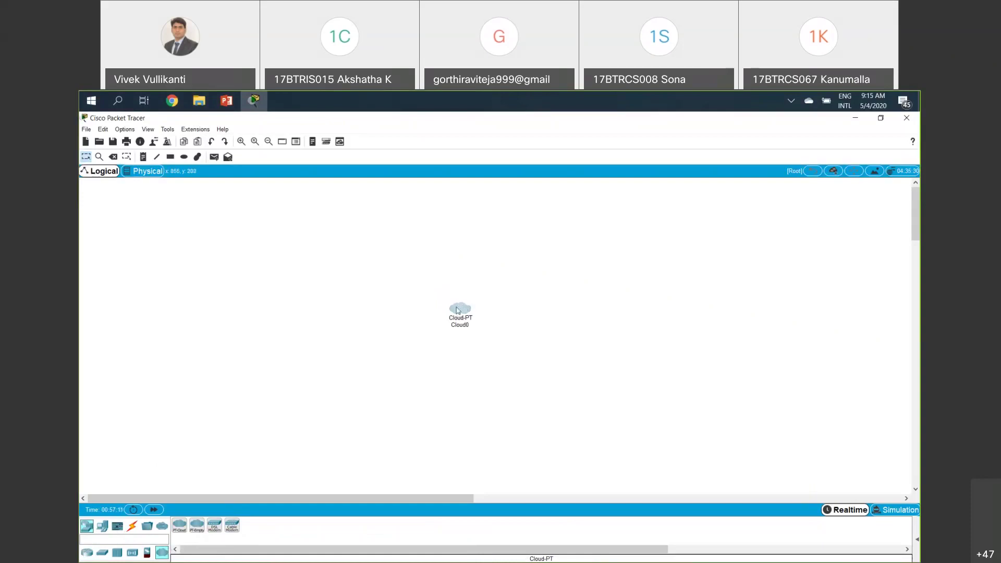
mouse_move(463, 310)
drag(466, 310, 472, 310)
drag(417, 270, 550, 378)
click(566, 405)
click(86, 526)
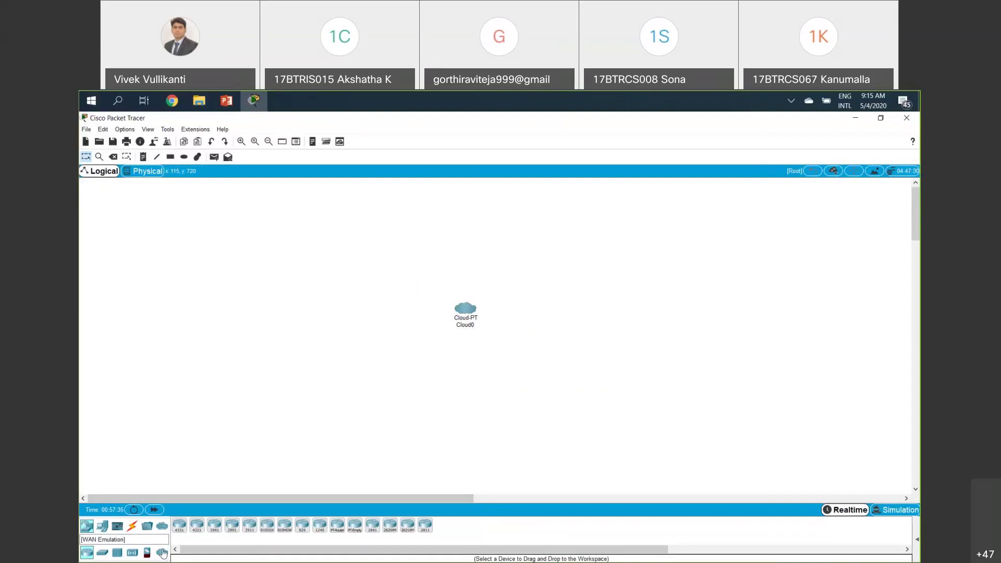
click(162, 553)
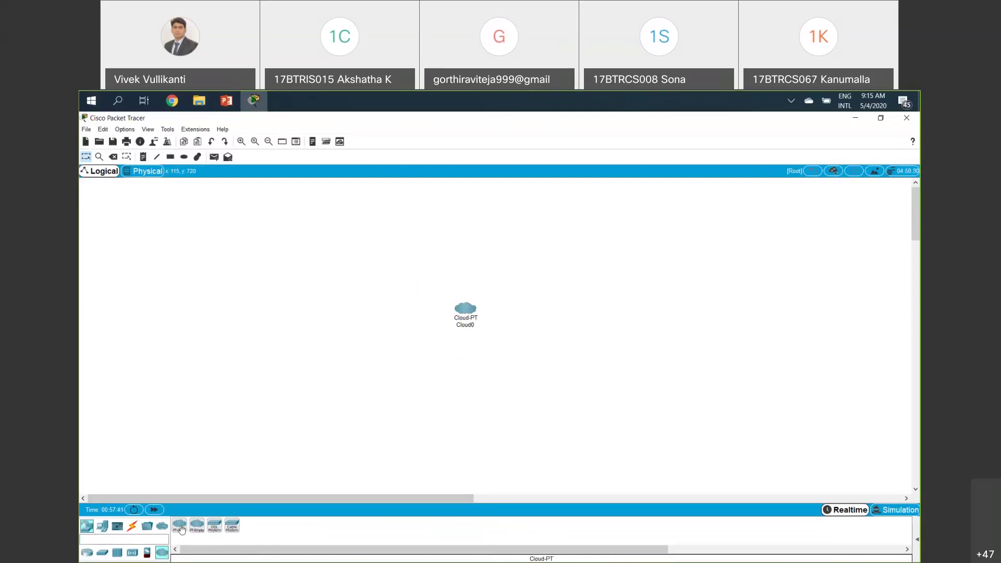
click(181, 529)
key(Escape)
- Shift the cloud slightly up and to the left, and check the Frame Relay virtual circuits slide in PowerPoint
drag(506, 343, 427, 280)
click(226, 101)
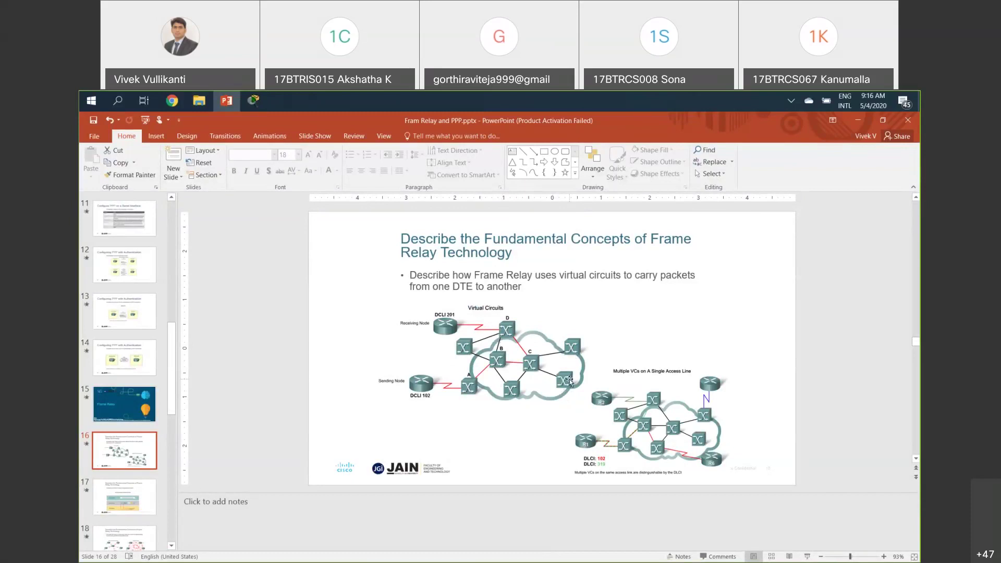
key(alt+Tab)
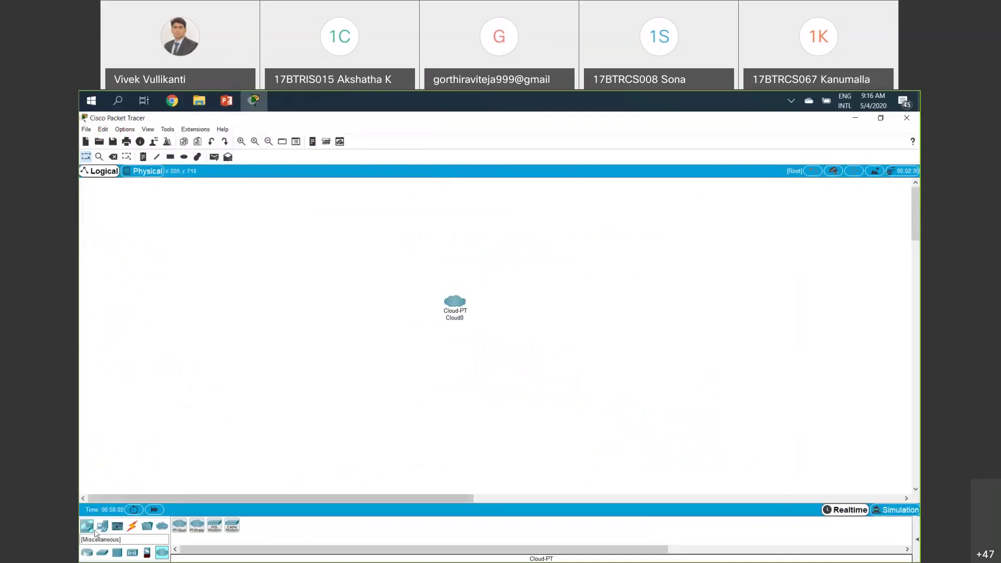
- Place three generic Router-PT devices around the cloud: one to its left, one above and one to its right
click(87, 553)
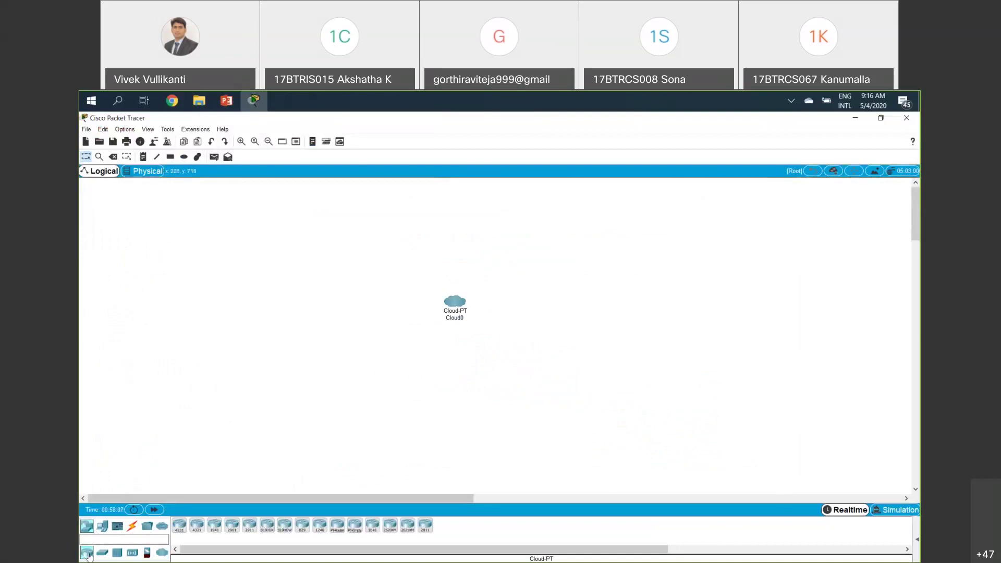
click(339, 528)
click(322, 326)
click(461, 228)
click(581, 331)
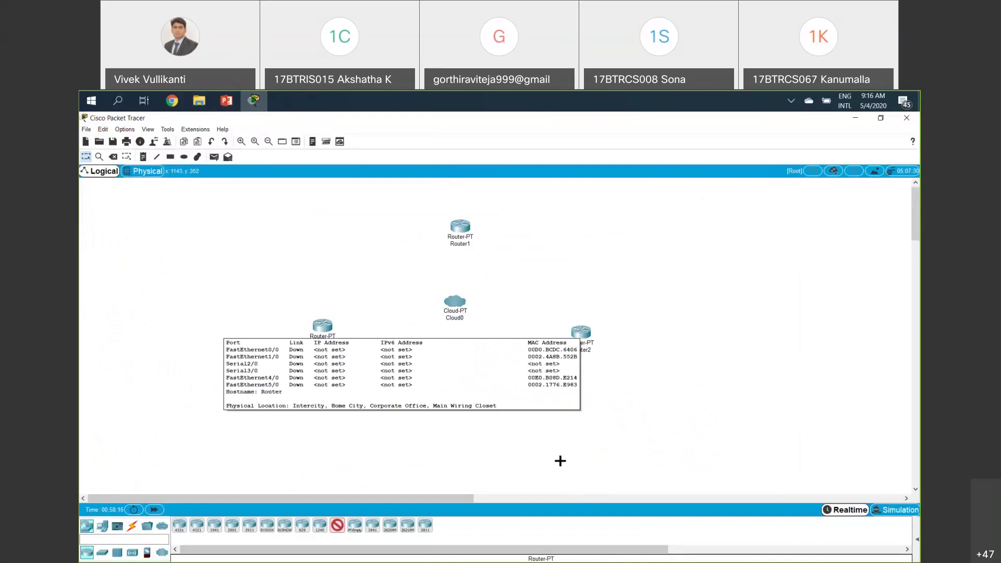
key(Escape)
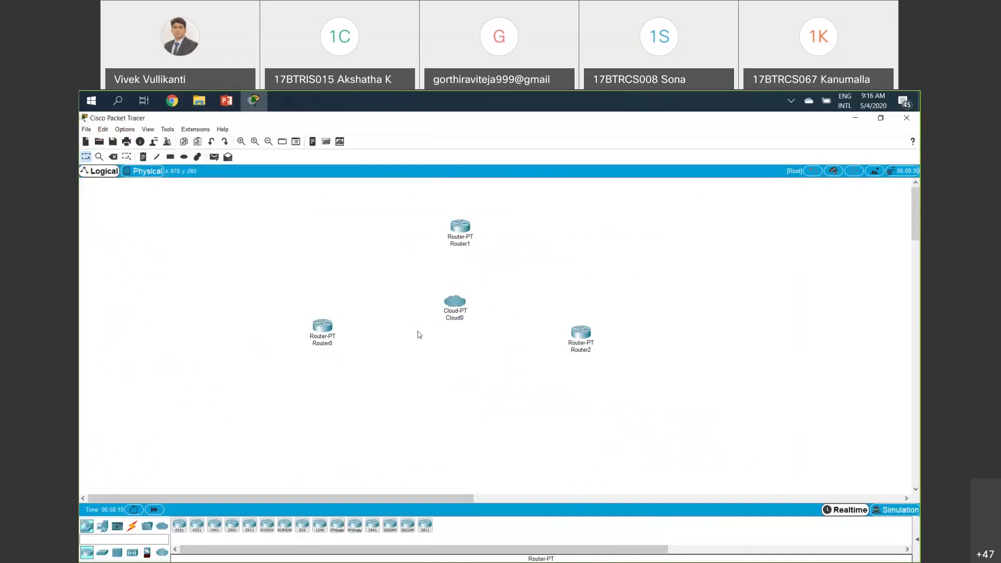
- Rename the left router R1, the upper router R2 and the right router R3, and move R3 slightly up
click(331, 345)
drag(336, 344, 282, 343)
text(R1)
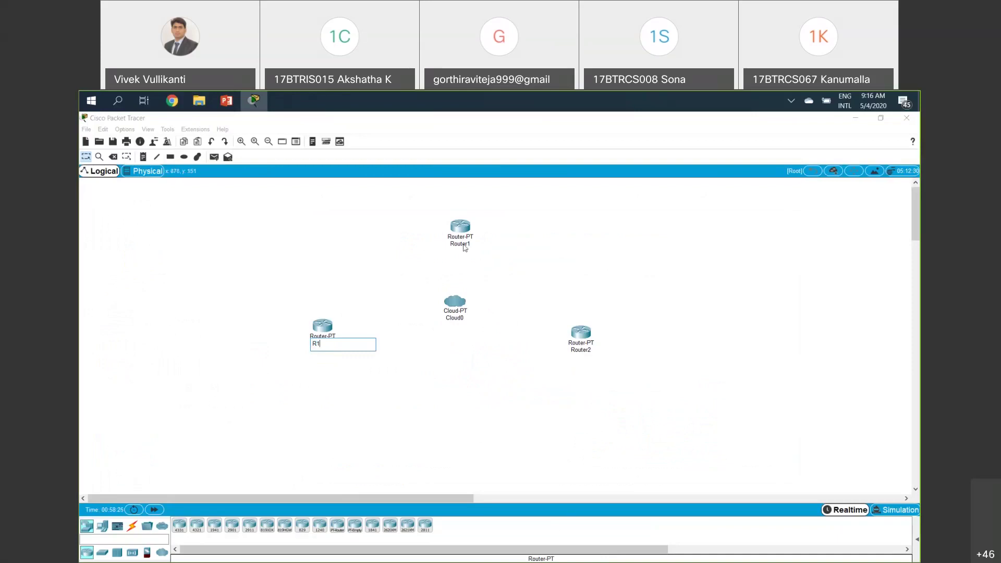
click(463, 245)
drag(463, 245, 445, 246)
text(R2)
click(591, 350)
drag(591, 350, 571, 351)
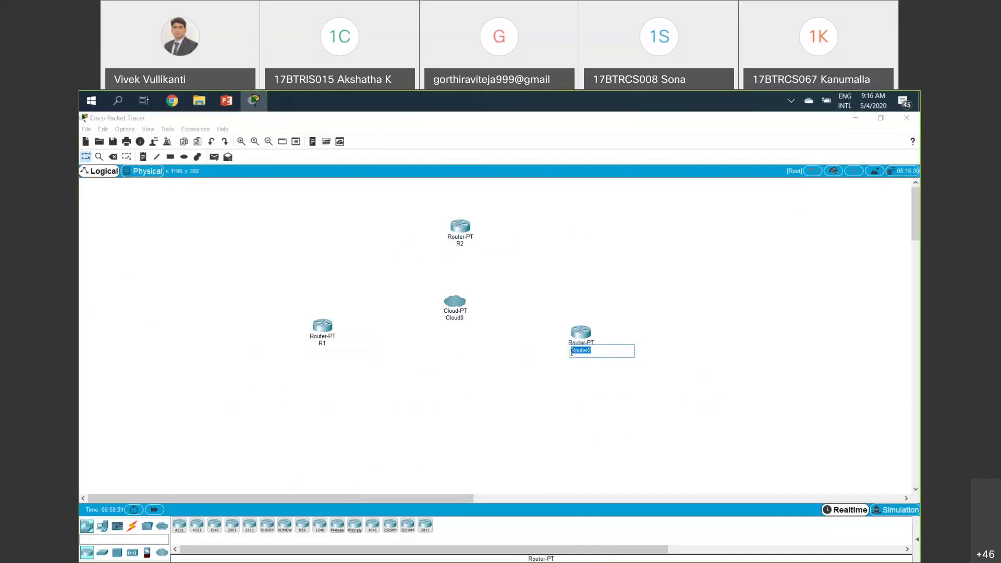
text(R3)
click(575, 402)
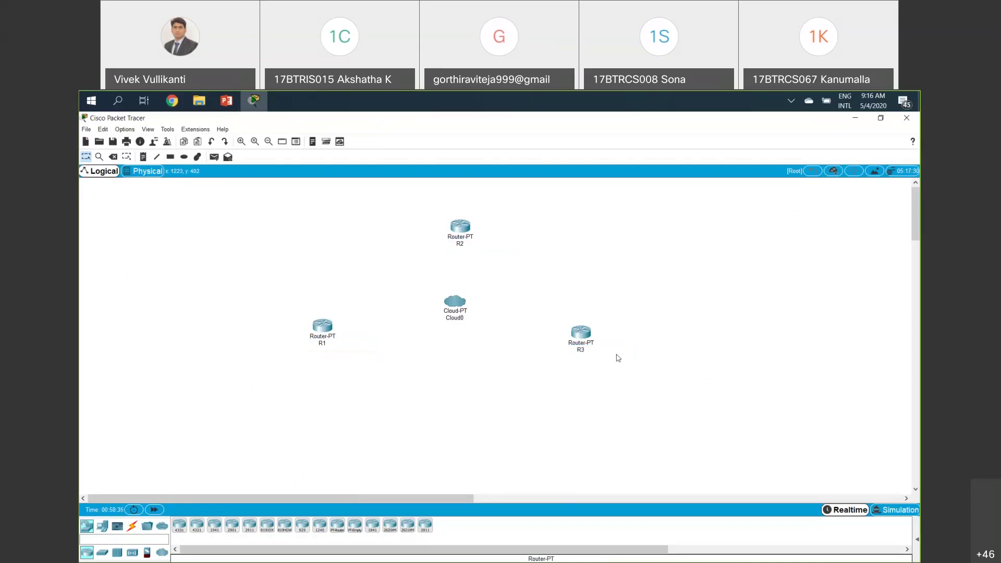
drag(595, 339, 601, 353)
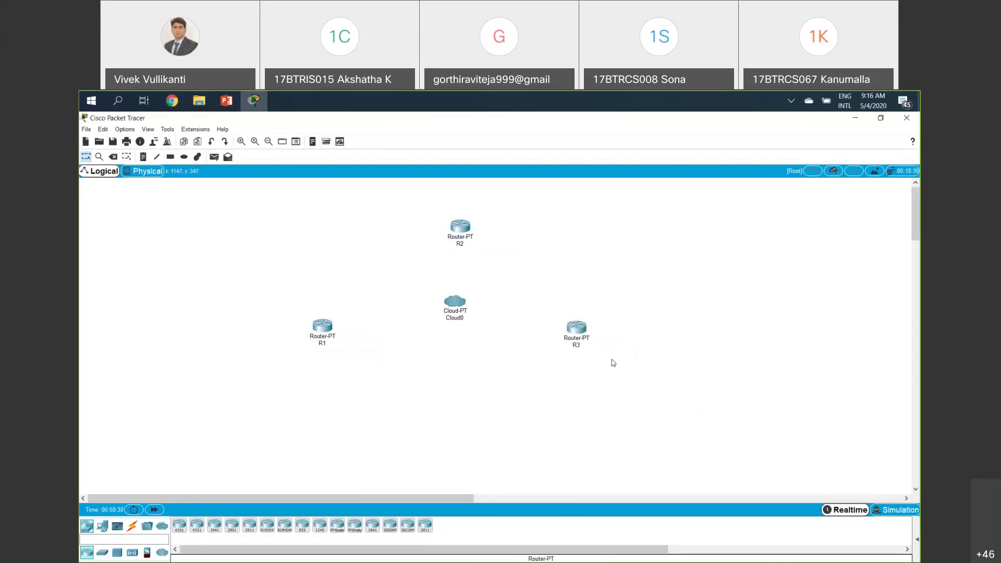
- Connect the cloud to router R1 with an automatically chosen connection, checking the Frame Relay slide in PowerPoint beforehand
click(133, 526)
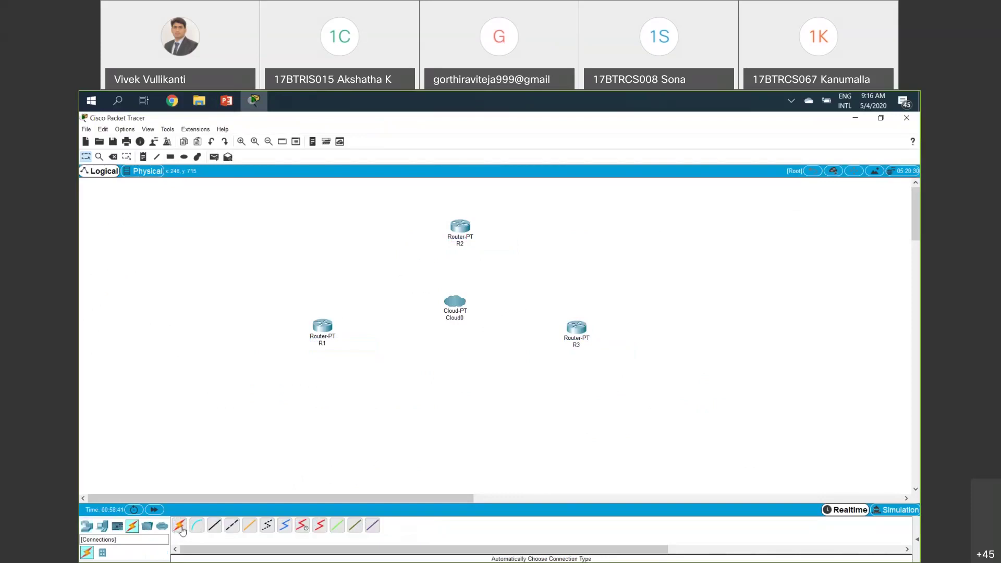
click(180, 527)
mouse_move(453, 301)
click(228, 101)
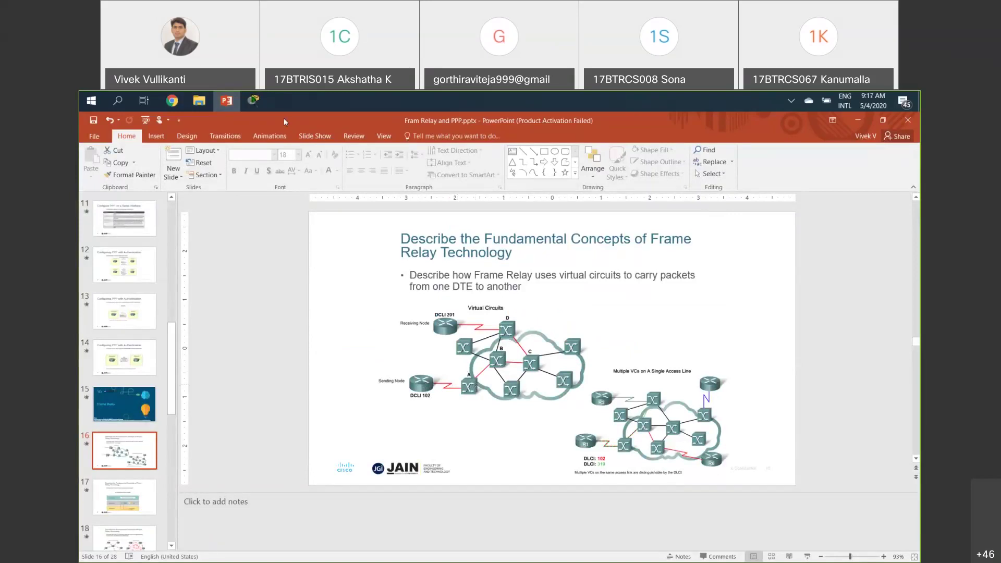
click(264, 102)
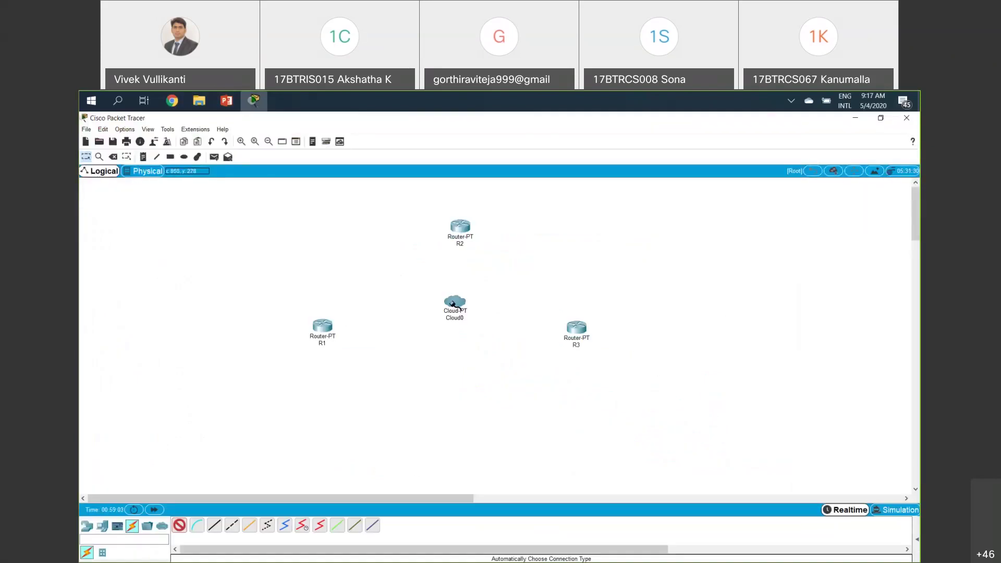
click(452, 301)
click(326, 326)
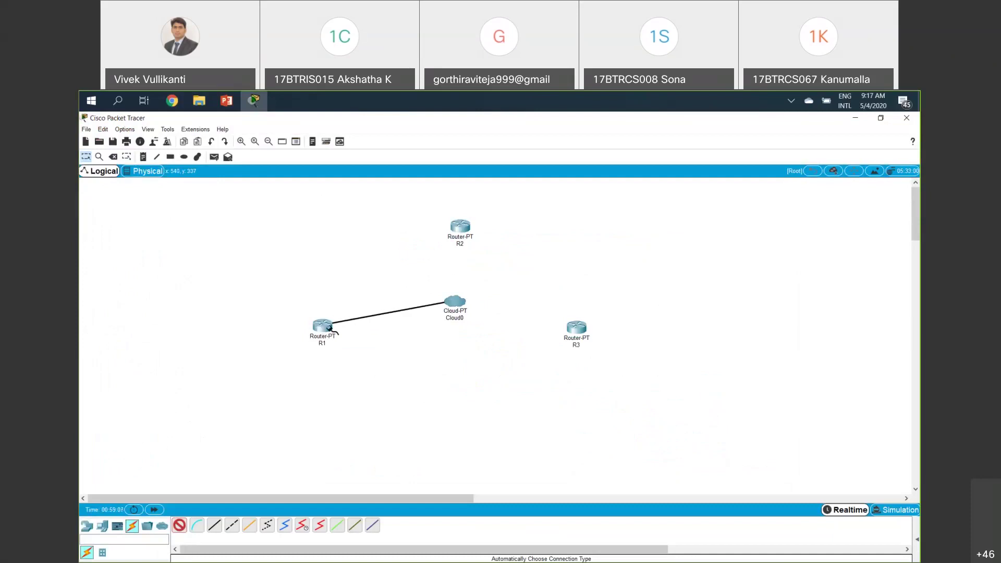
click(328, 327)
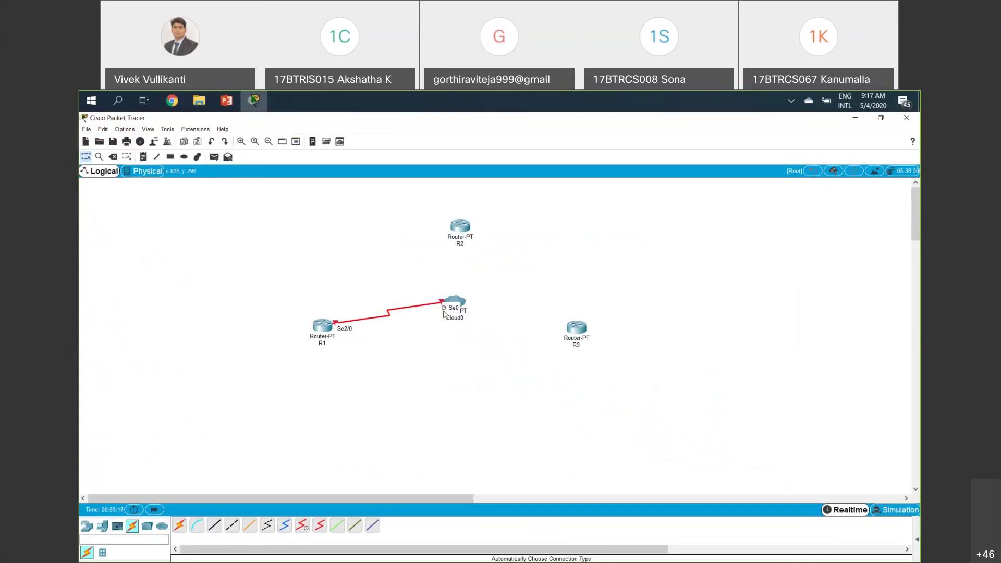
- Connect the cloud to router R2 with an automatically chosen connection and move R2 slightly up and left
click(179, 525)
click(460, 301)
click(459, 229)
drag(460, 226, 453, 206)
- Try to link router R3 to the cloud with an automatically chosen connection, and undo that link
click(179, 525)
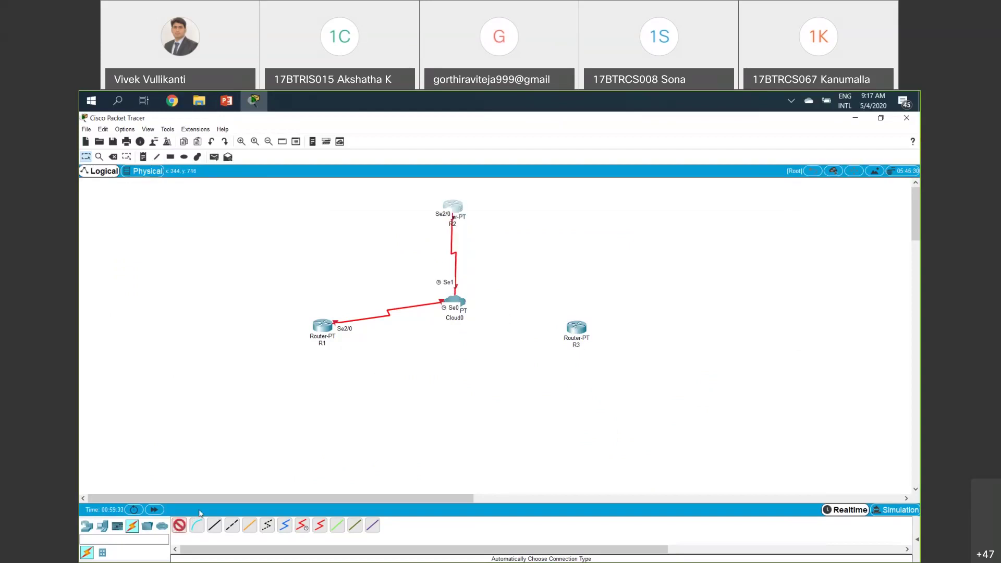
click(574, 326)
click(465, 304)
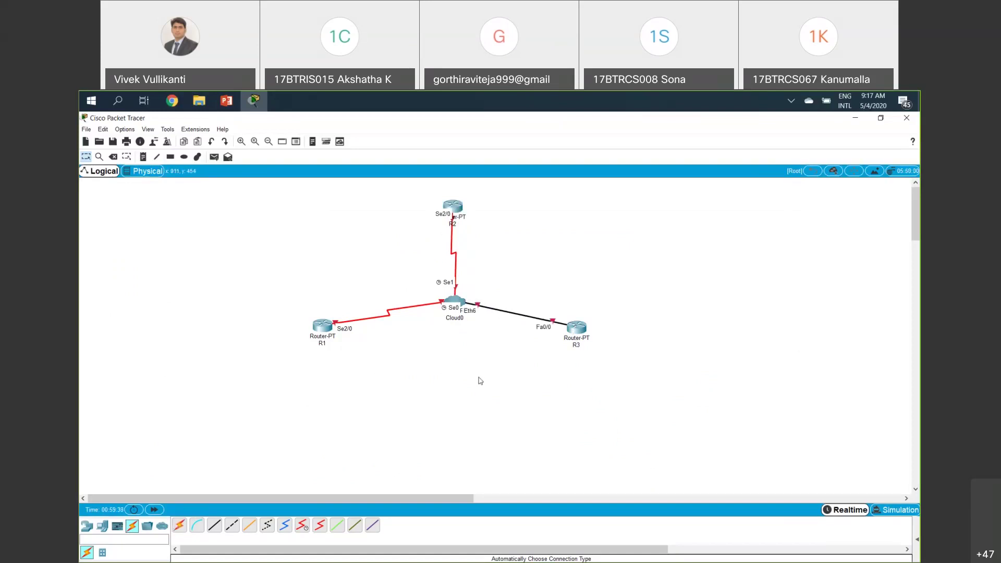
key(ctrl+z)
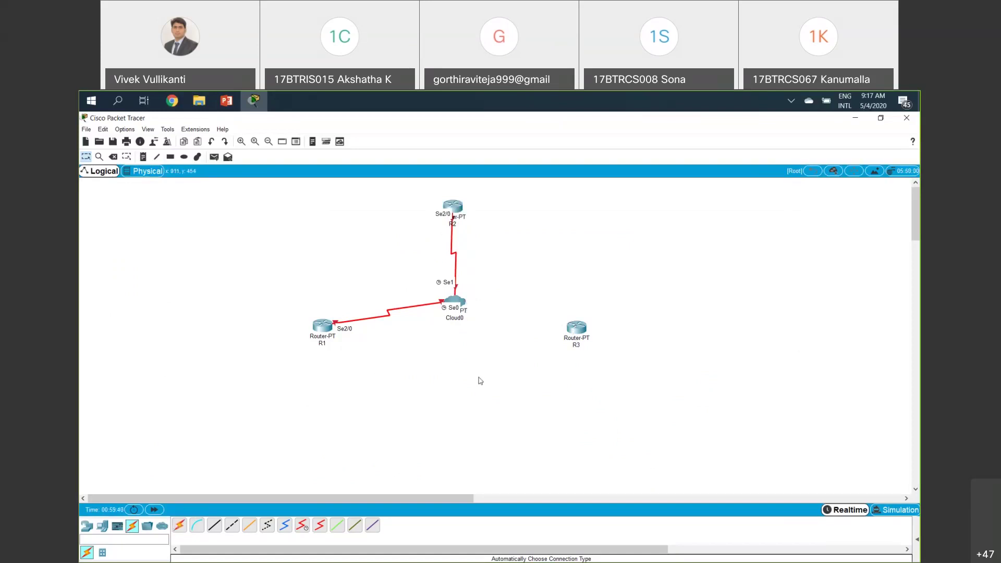
- Connect the cloud's Serial2 port to router R3's Serial2/0 port with a Serial DCE cable
click(301, 526)
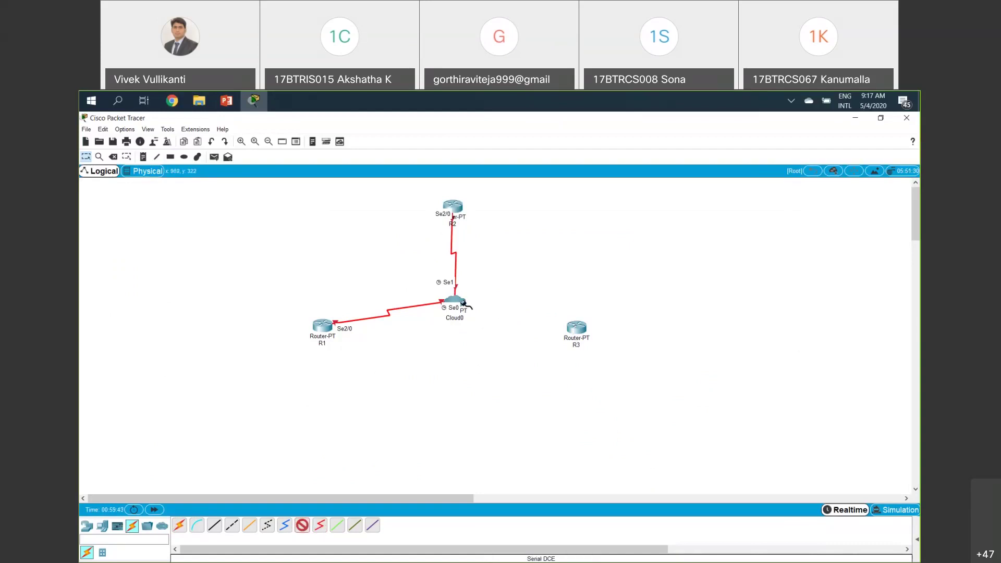
click(463, 303)
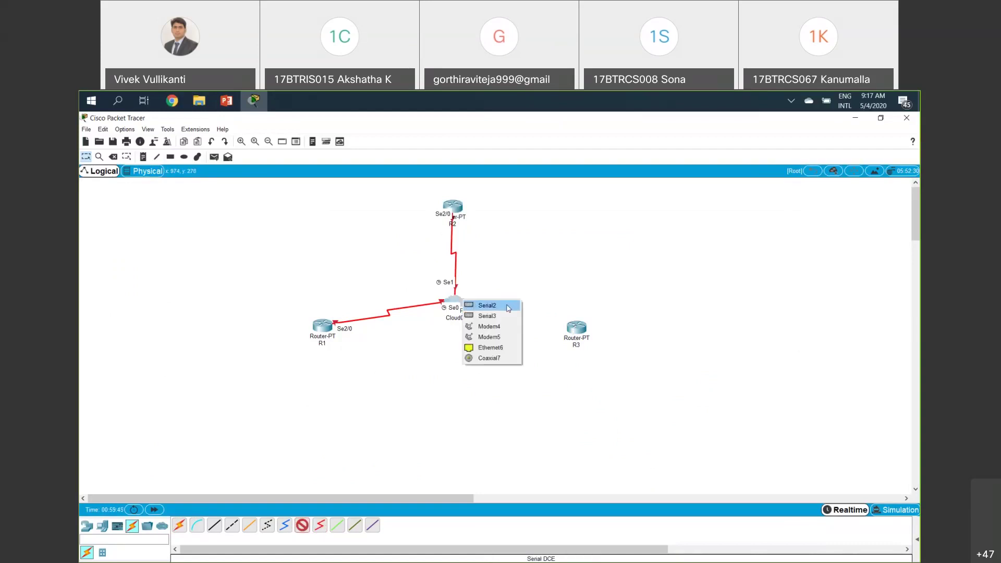
click(509, 308)
click(577, 326)
click(576, 326)
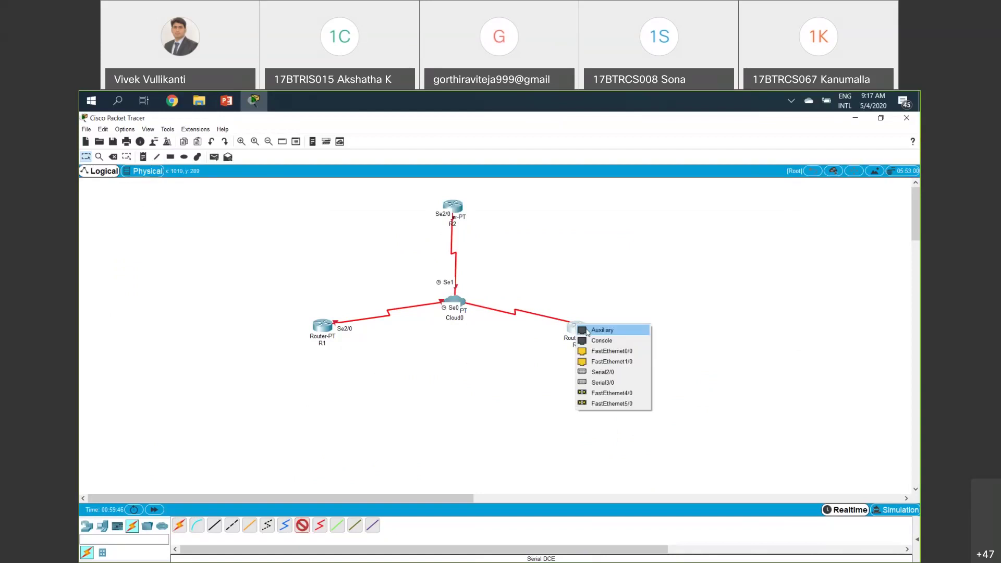
click(594, 375)
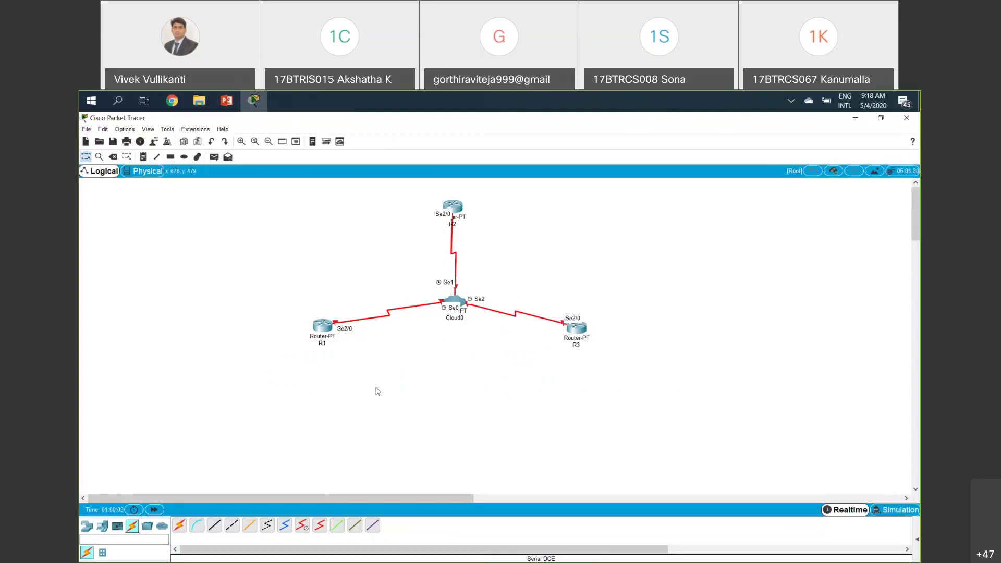
- Place three laptops: one below left of R1, one to the right of R2 and one below right of R3
click(102, 526)
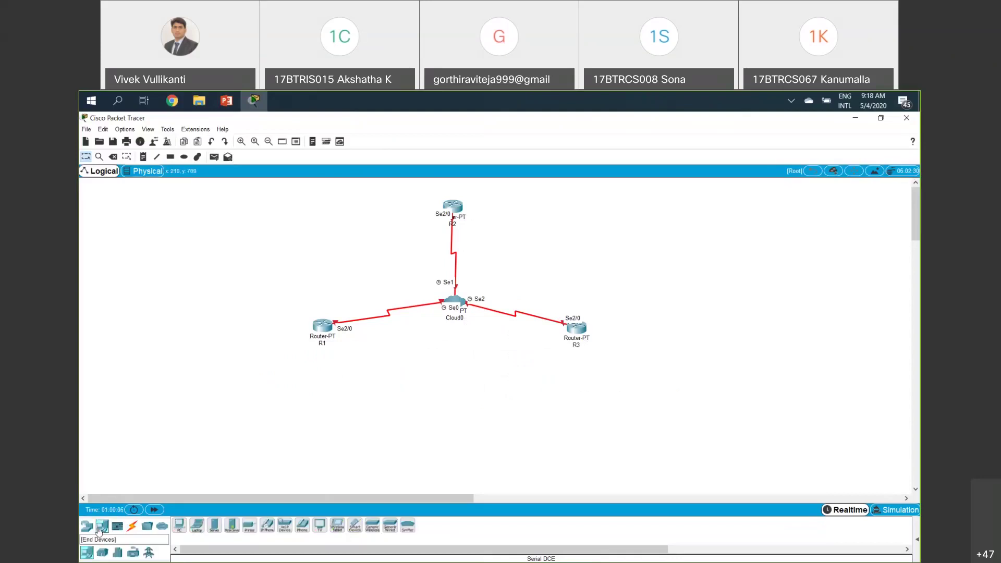
click(190, 527)
click(200, 366)
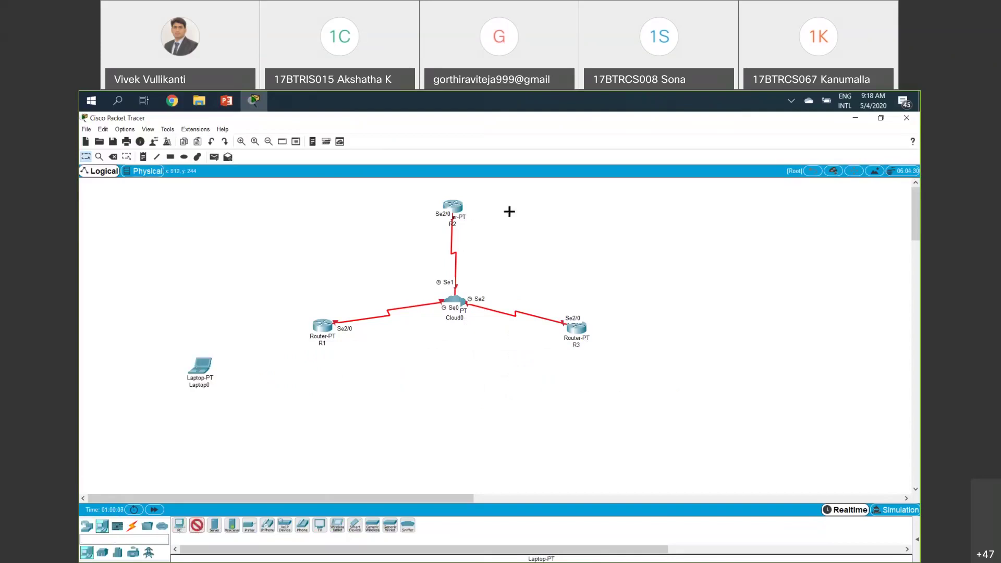
click(544, 191)
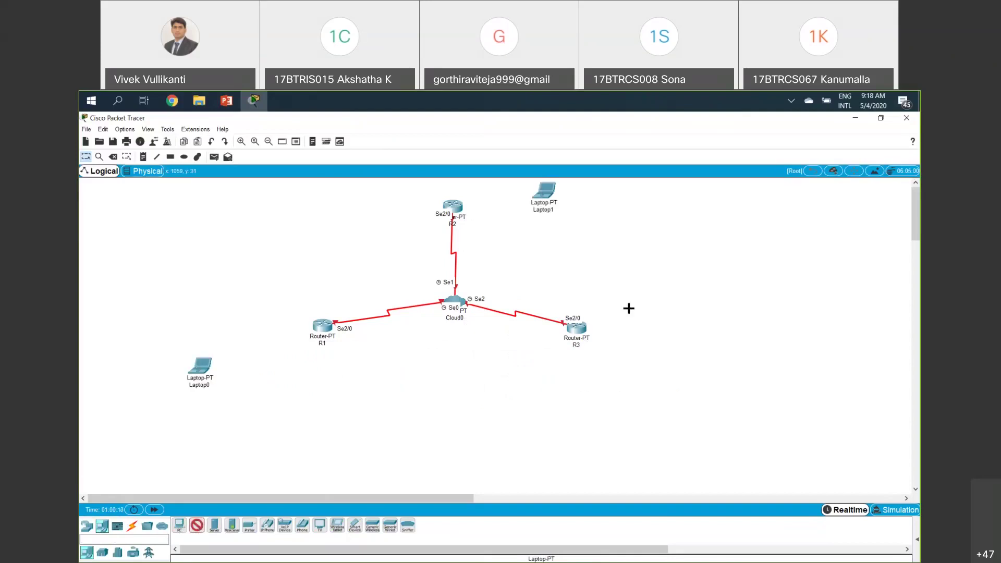
click(667, 367)
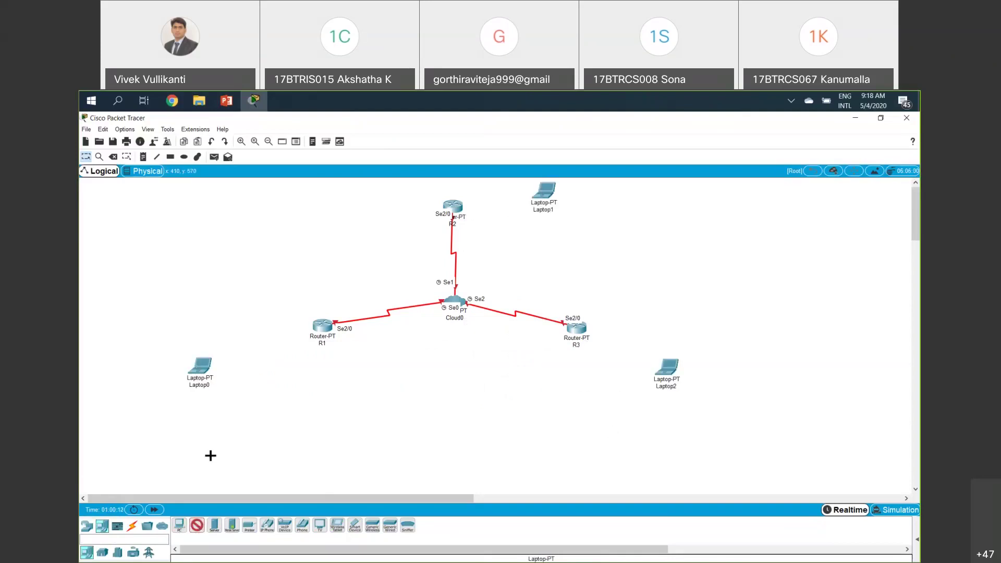
- Connect each laptop to its nearest router, R1, R2 and R3, with automatically chosen connections
click(130, 526)
click(180, 525)
click(203, 366)
click(321, 327)
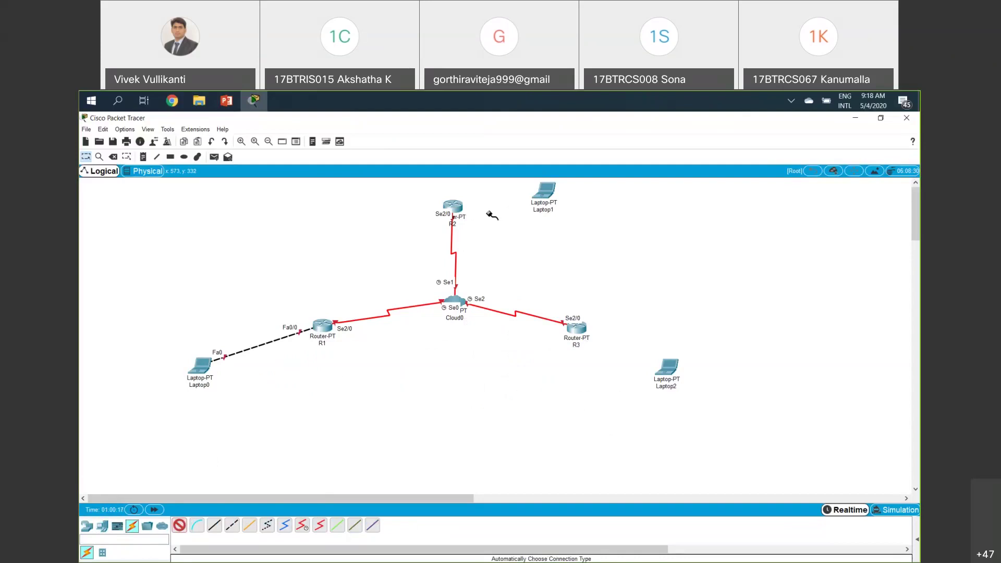
click(452, 206)
click(545, 192)
click(577, 327)
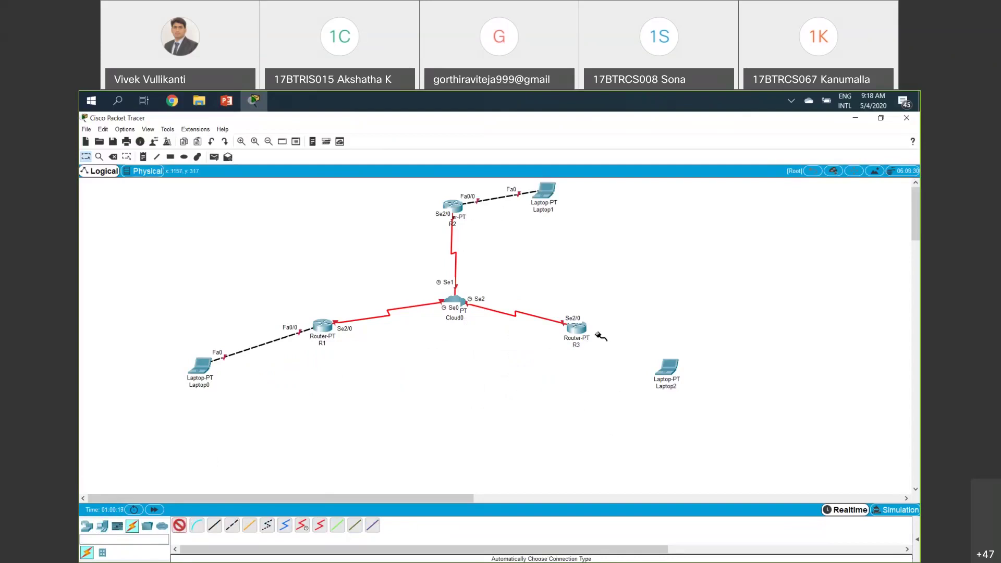
click(676, 373)
key(Escape)
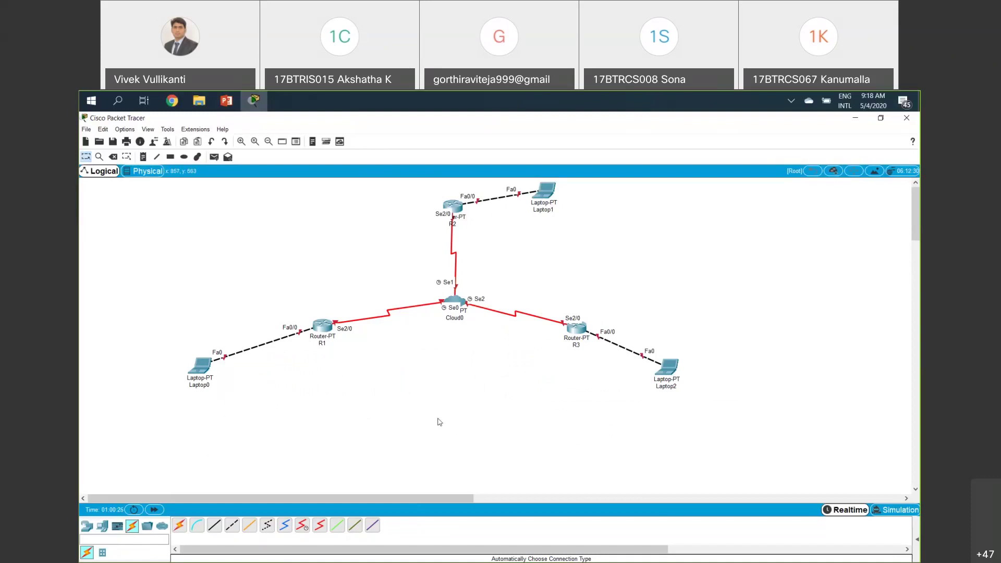
- Add a note in the empty area left of router R2 reading "F-R" with the line "1. Connect the Phy devi"
click(142, 156)
click(153, 209)
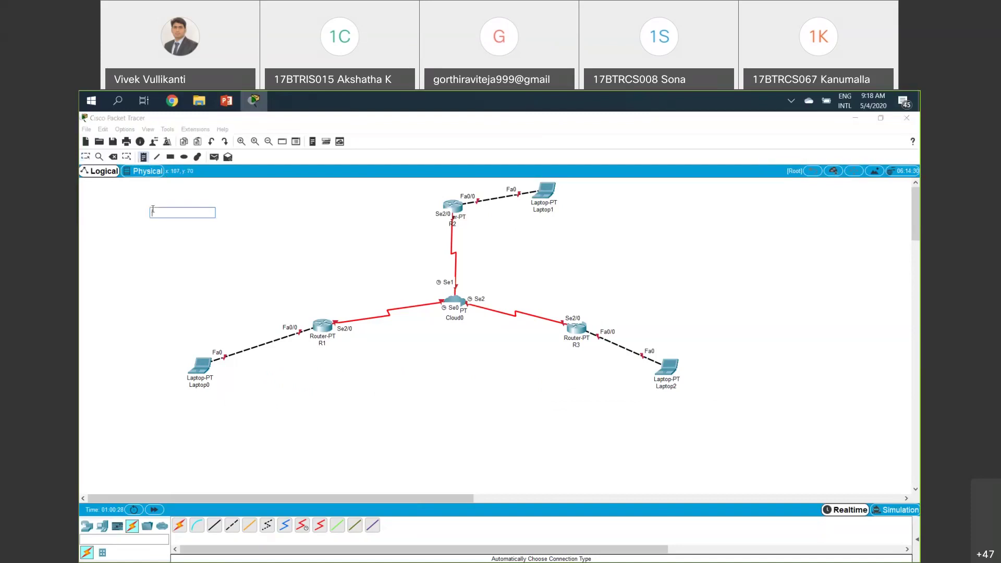
text(FR)
key(Return)
text(1. Taken)
key(BackSpace)
key(BackSpace)
key(BackSpace)
key(BackSpace)
text(Con)
text(f)
key(BackSpace)
text(nect the Phy devi)
key(Return)
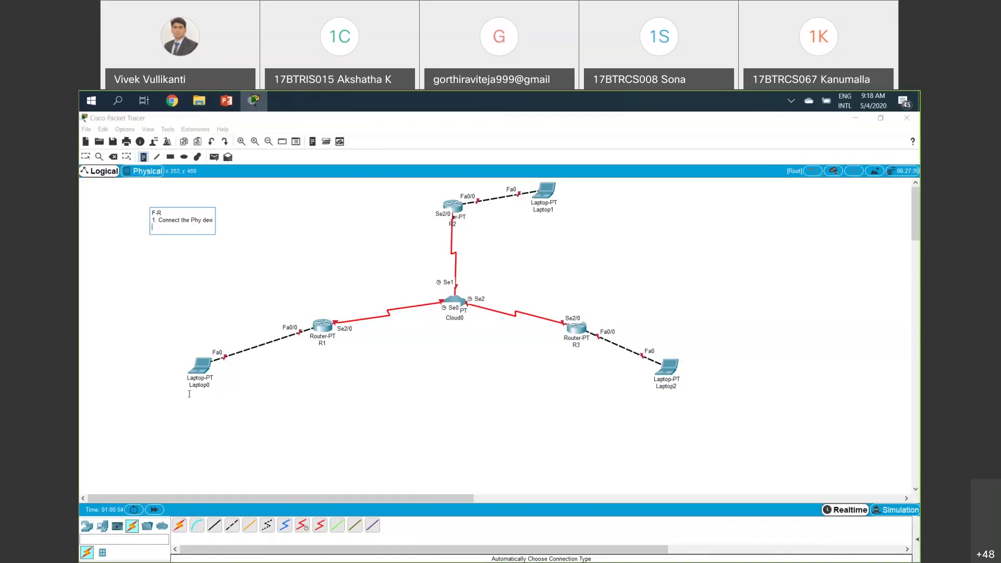
- Add the network labels 192.168.1.0 below Laptop0 and 192.168.2.0 below Laptop2
click(192, 398)
text(192.168)
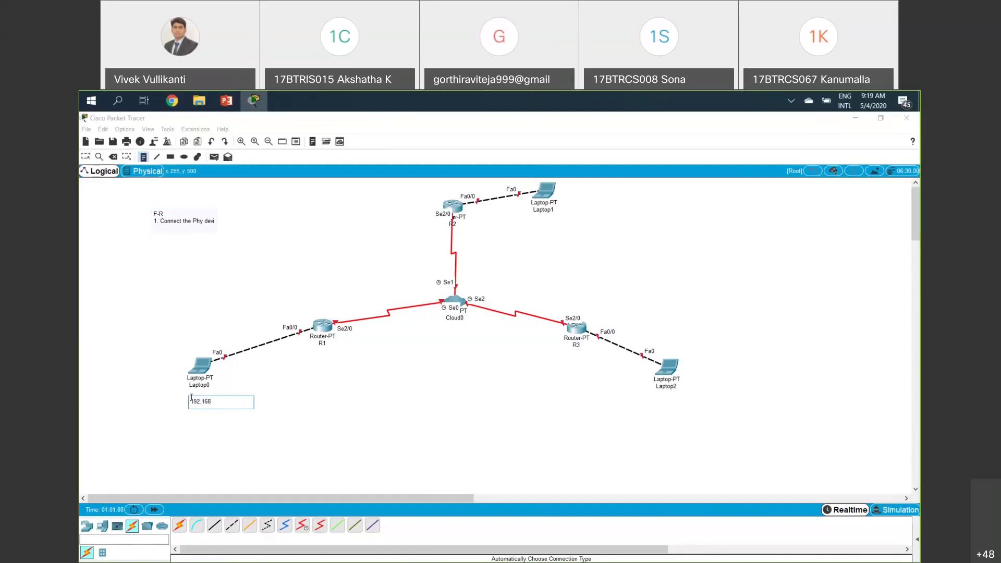
text(.1.0)
key(Escape)
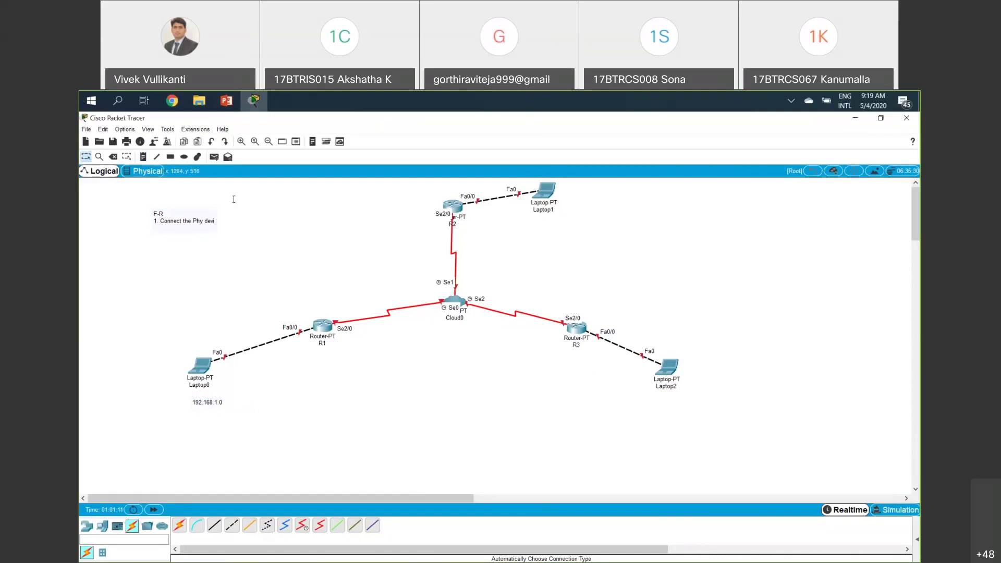
key(n)
click(645, 401)
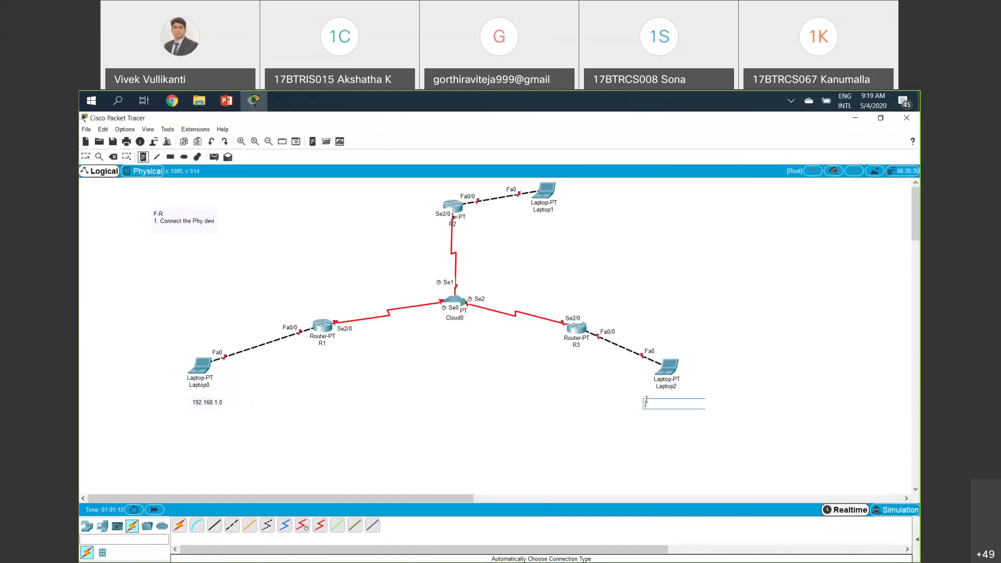
text(192.168)
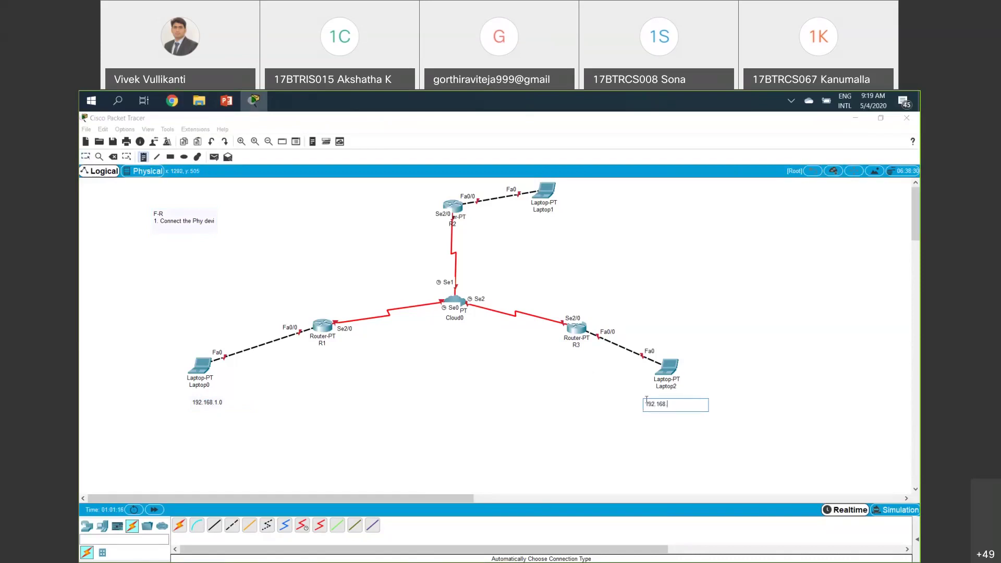
text(.2.0)
- Add the network label 172.168.0.0 just below and to the right of Laptop1
click(563, 213)
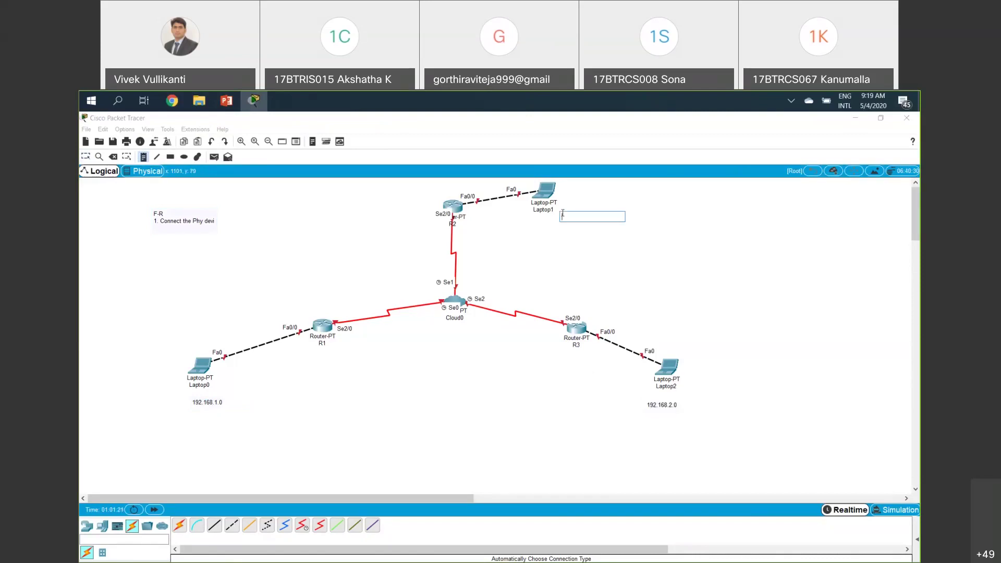
text(172.168.0.0)
key(Return)
click(579, 240)
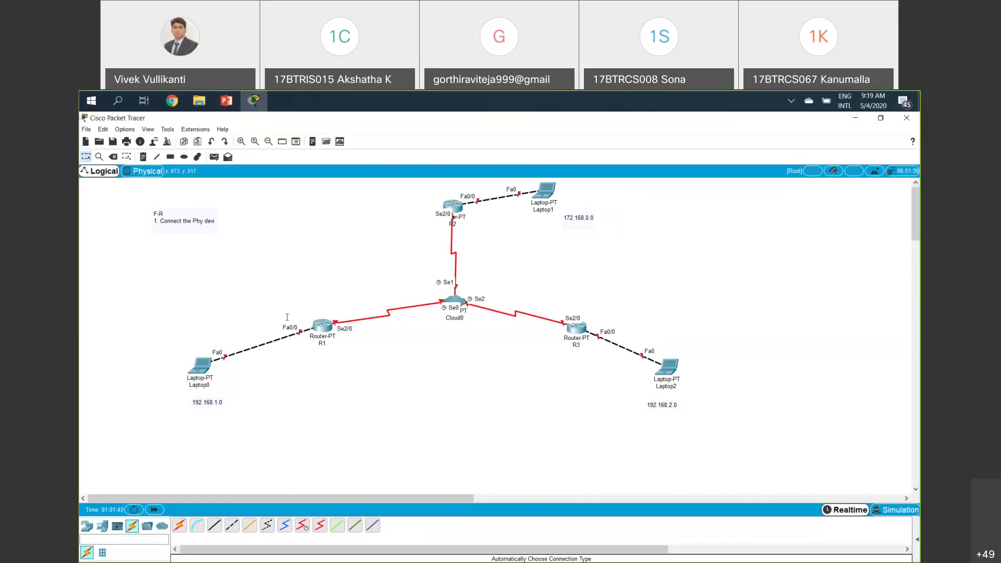
drag(131, 297, 301, 446)
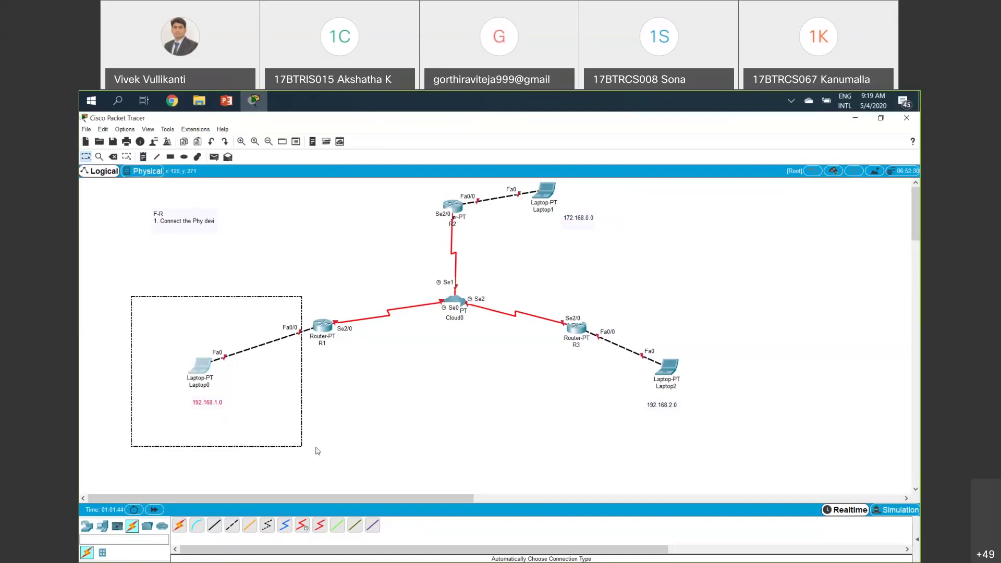
click(320, 453)
drag(575, 464, 697, 291)
drag(650, 230, 461, 173)
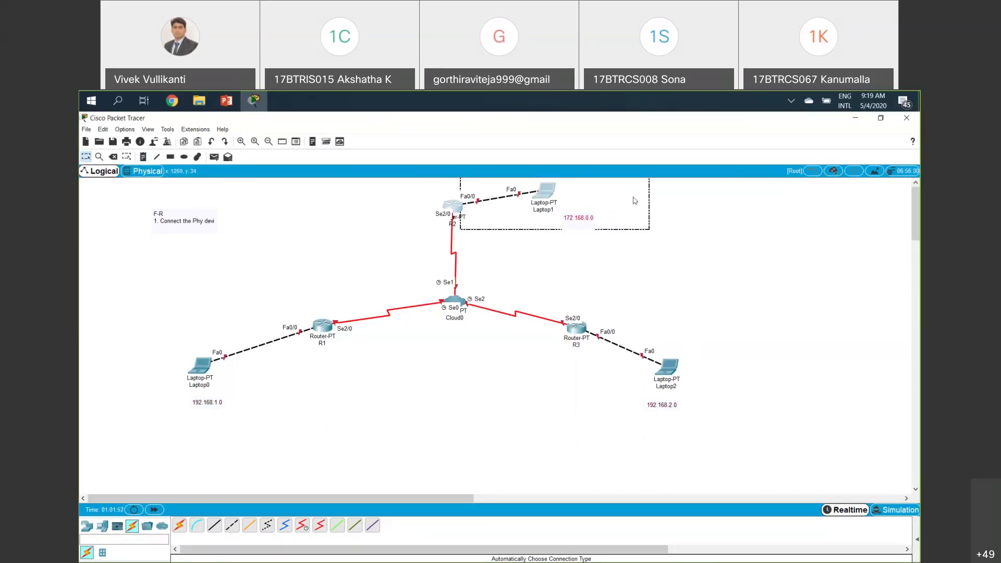
click(627, 214)
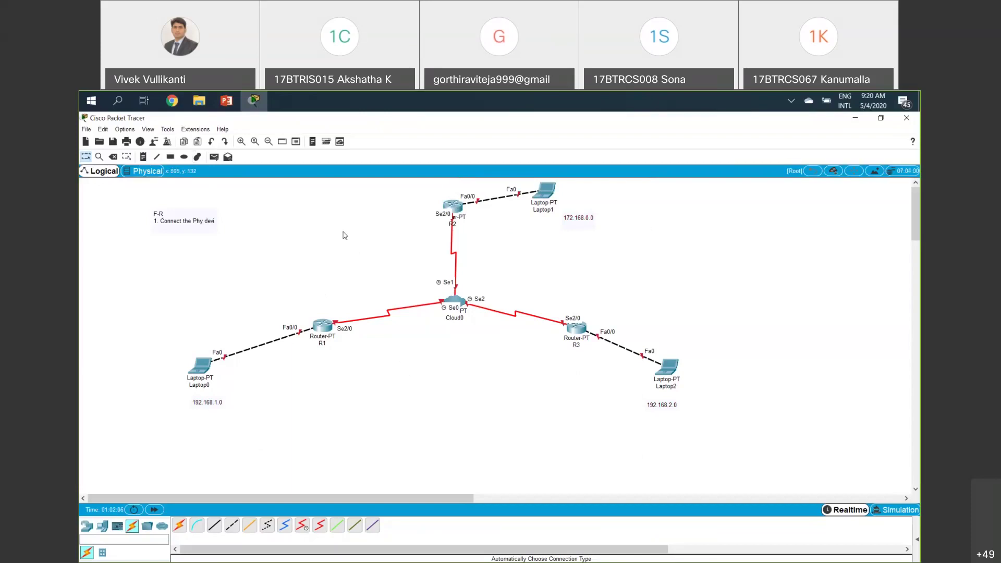
drag(325, 221, 572, 369)
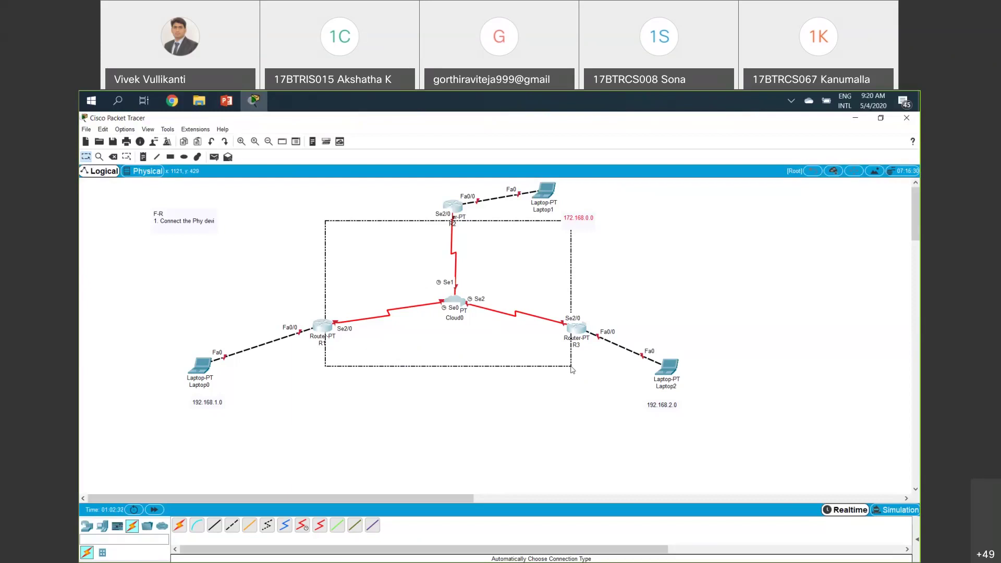
drag(571, 369, 568, 367)
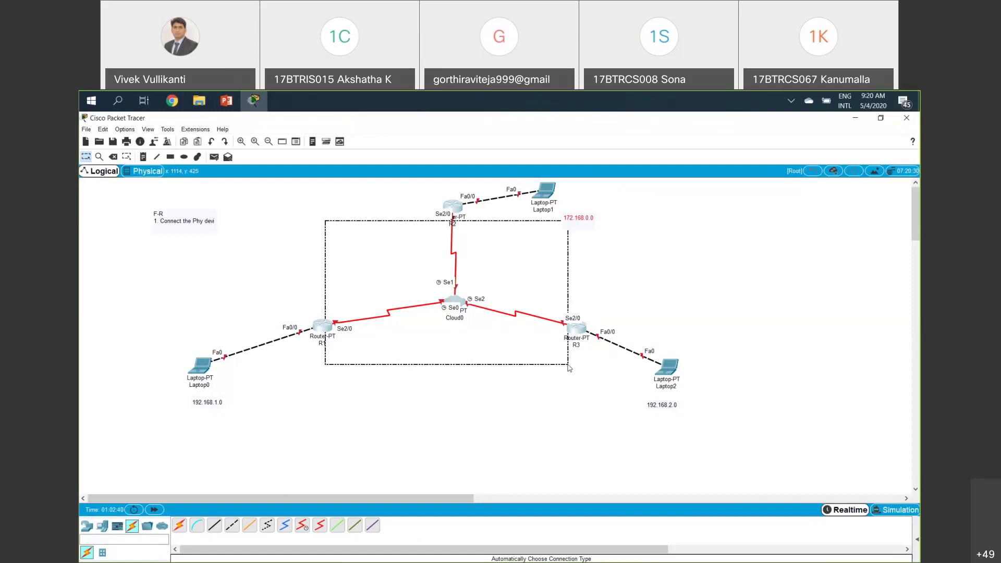
drag(568, 367, 568, 368)
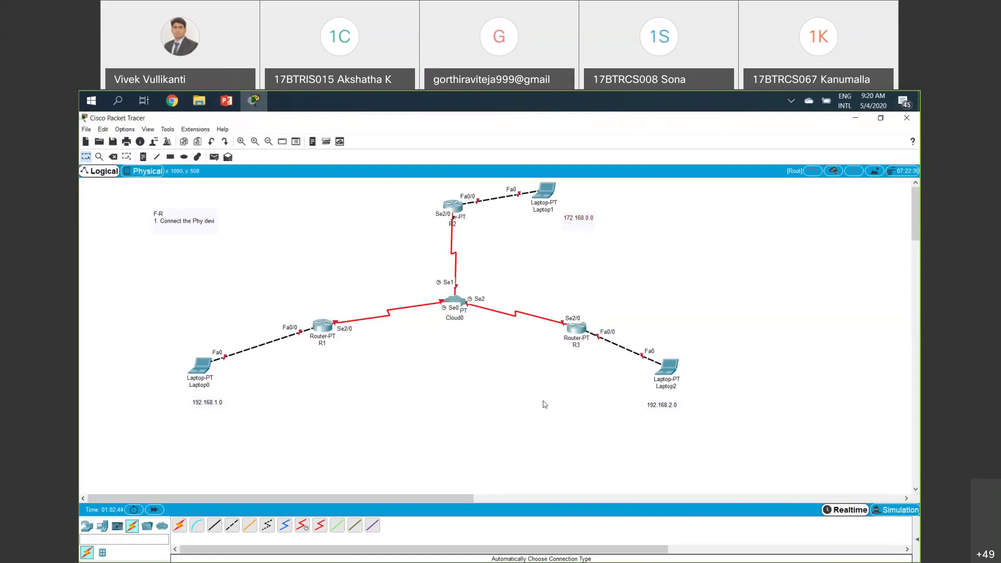
- Add a 192.168.3.0 network label and place it directly below Cloud0
click(144, 157)
click(393, 271)
text(192.168)
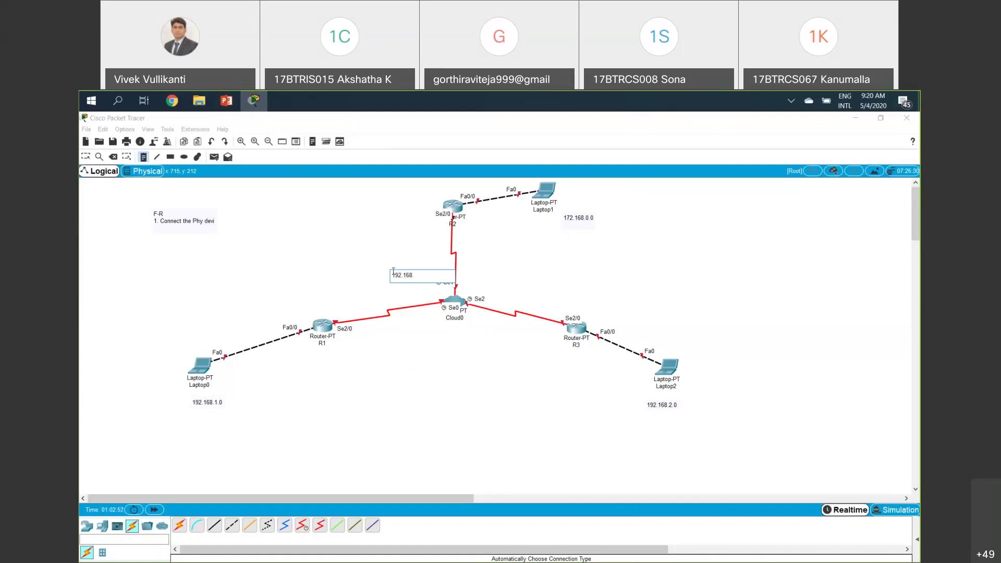
text(.3.0)
key(Escape)
drag(409, 277, 454, 330)
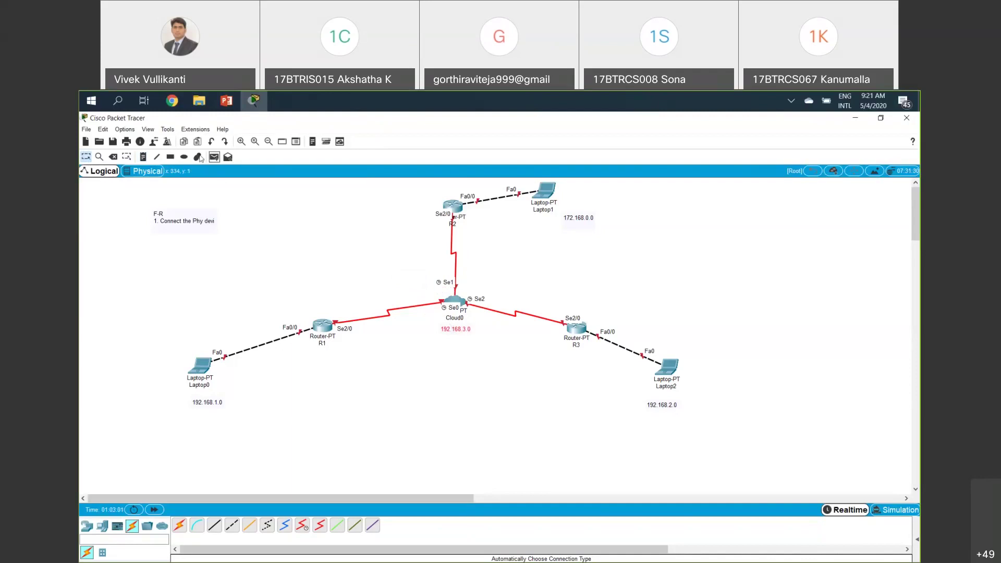
- Label the routers' serial addresses with 3.1 above R1, 3.2 beside R2 and 3.3 above R3
click(143, 156)
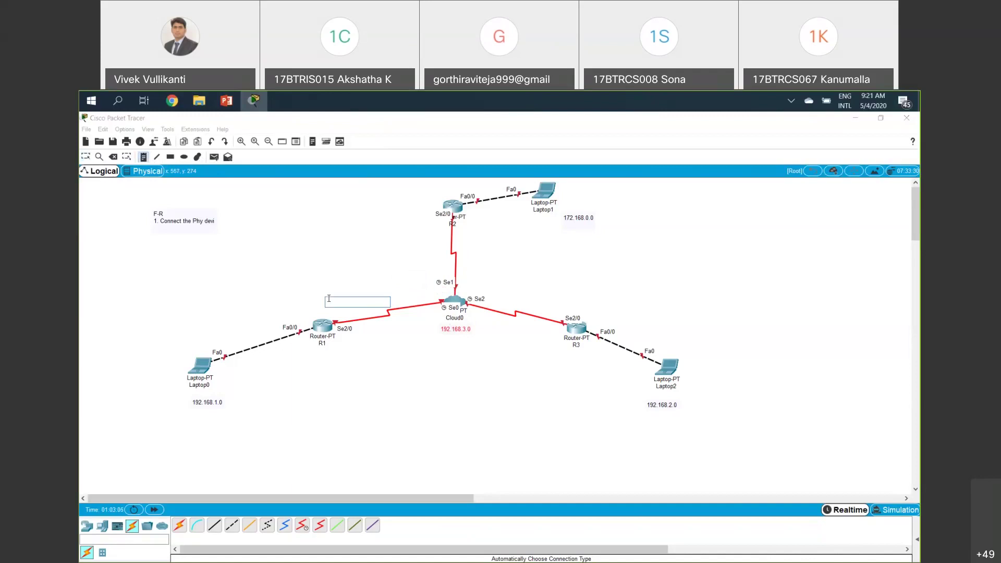
text(3.1)
click(472, 220)
text(3.2)
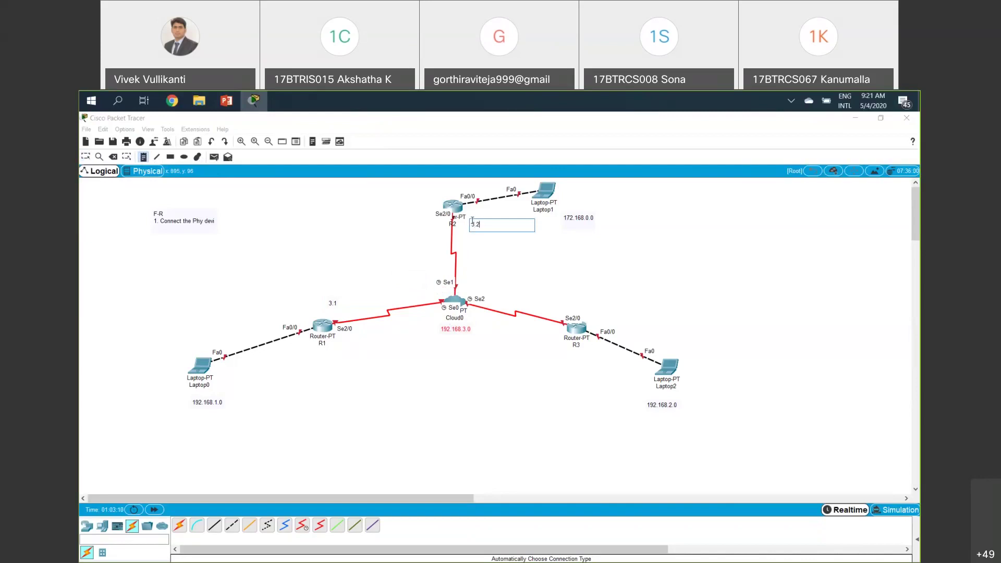
click(556, 303)
text(3.3)
key(Escape)
drag(436, 272, 487, 334)
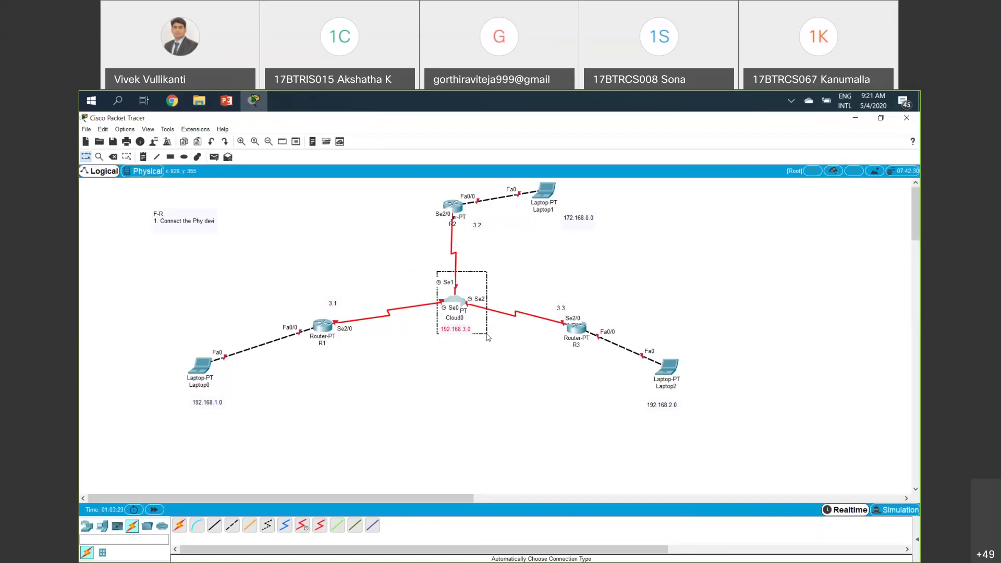
drag(487, 334, 486, 334)
drag(410, 274, 502, 353)
mouse_move(463, 304)
drag(409, 386, 461, 305)
drag(499, 344, 425, 277)
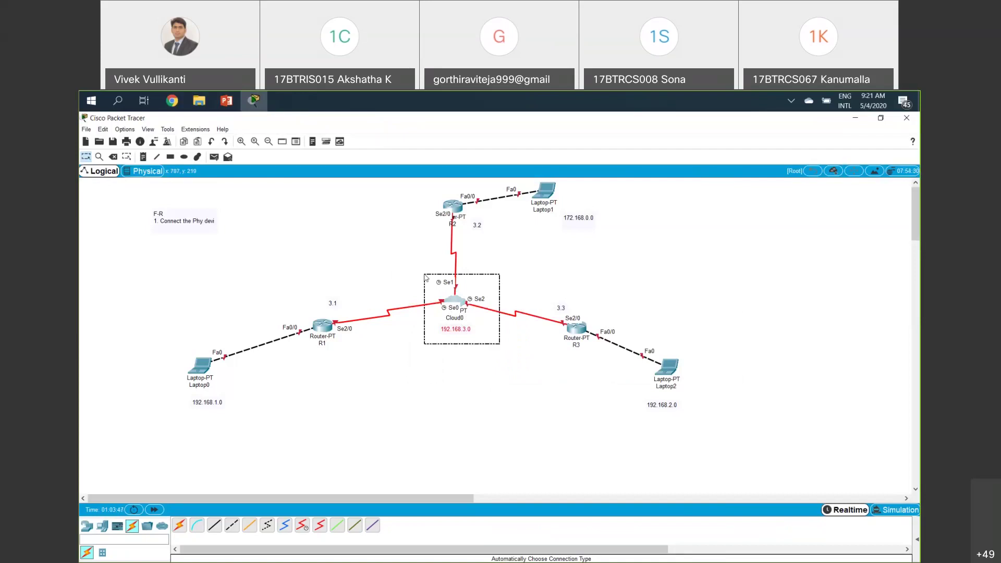
drag(425, 277, 401, 280)
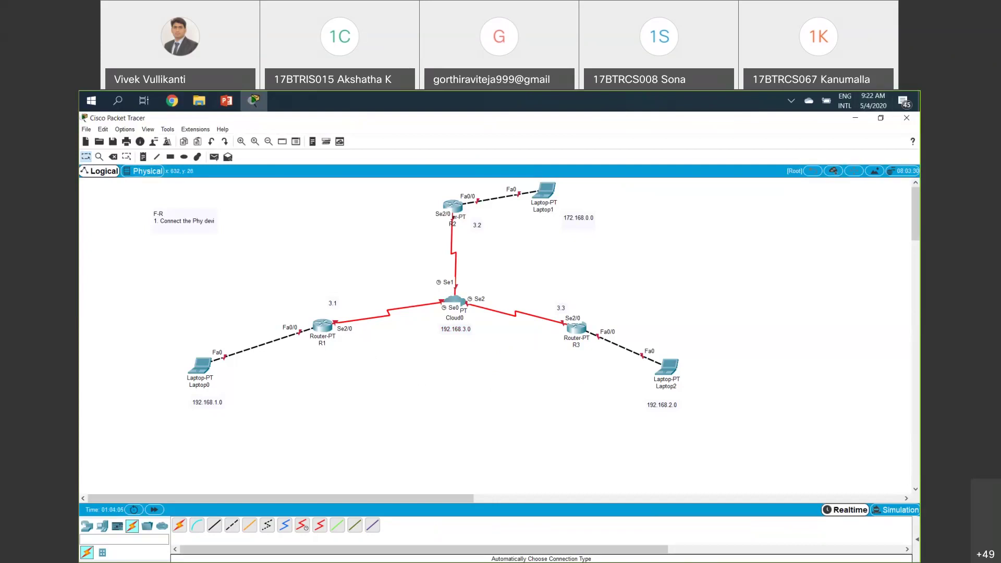
drag(157, 299, 324, 430)
drag(692, 428, 579, 308)
drag(650, 233, 464, 177)
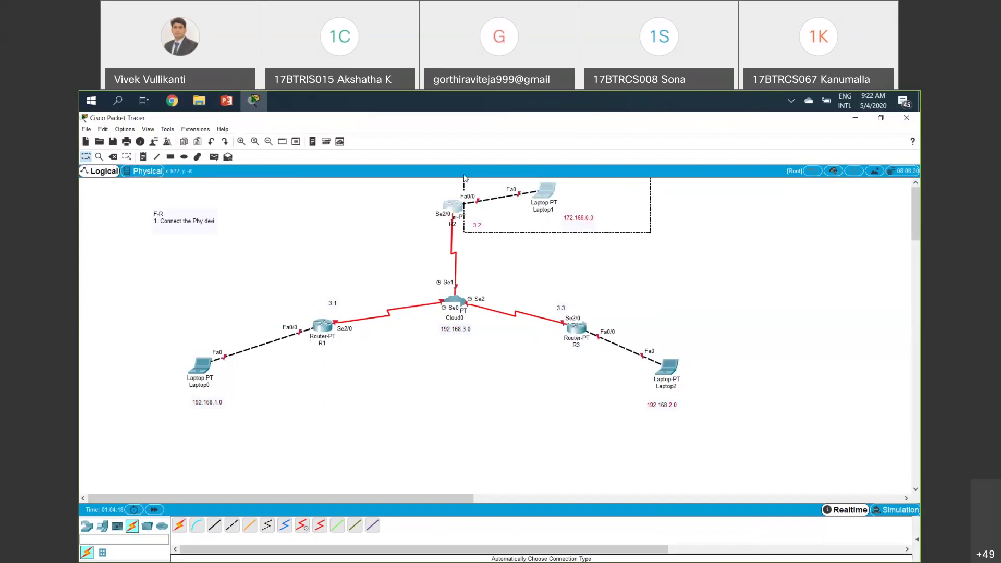
drag(464, 177, 464, 177)
drag(337, 229, 569, 372)
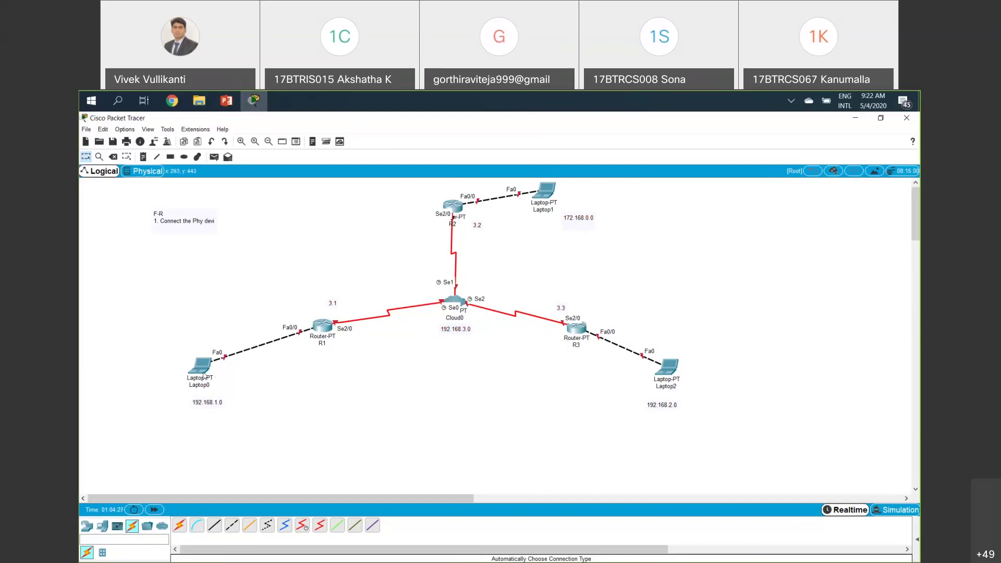
- Add the line "2. Assi IP Addr" to the F-R note
double_click(214, 221)
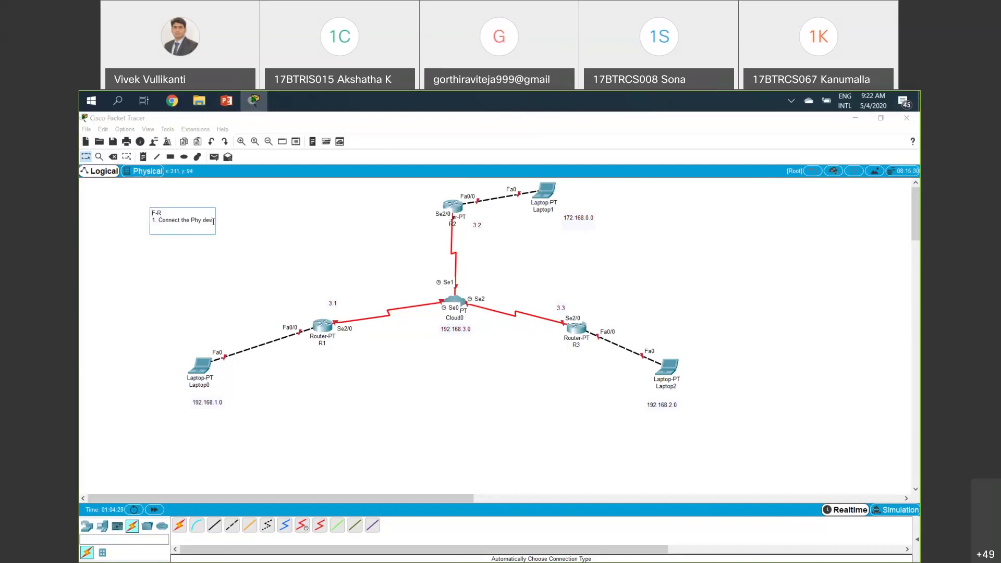
key(Return)
text(2. Assi IP Addr)
click(211, 292)
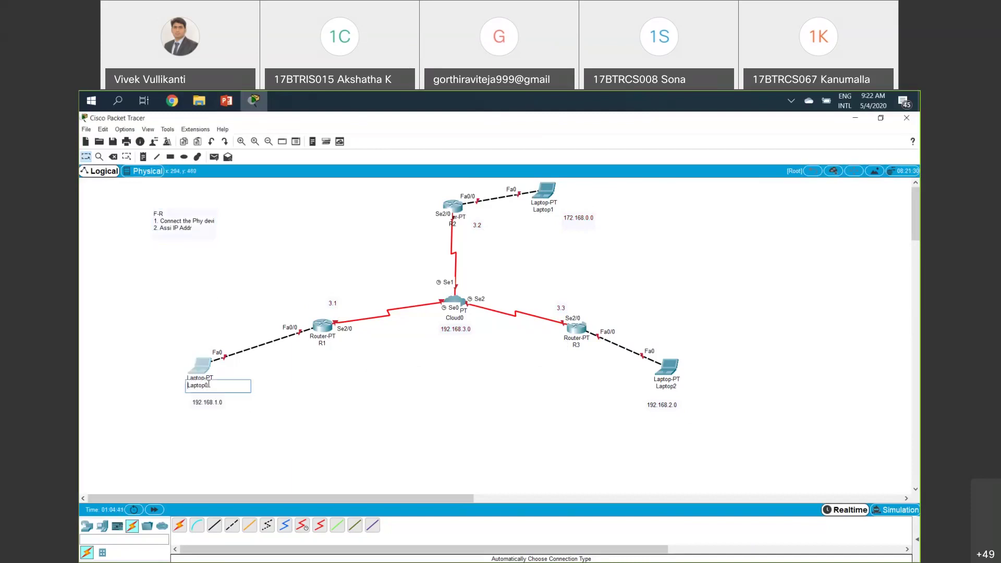
- Configure Laptop0 with static IP address 192.168.1.1, subnet mask 255.255.255.0 and default gateway 192.168.1.1
click(200, 371)
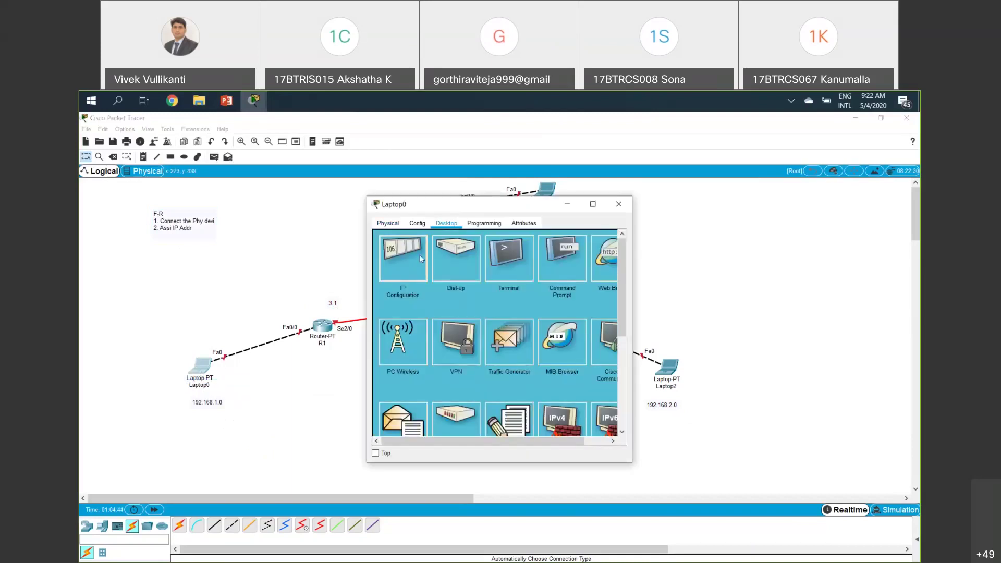
click(421, 258)
click(482, 287)
text(192.168.1.1)
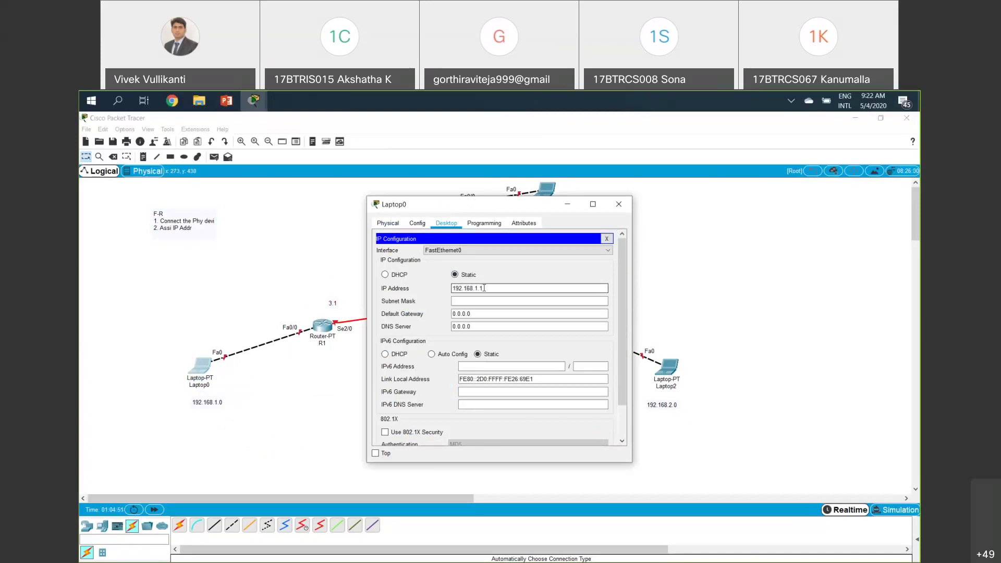
drag(485, 288, 451, 289)
key(ctrl+c)
click(478, 301)
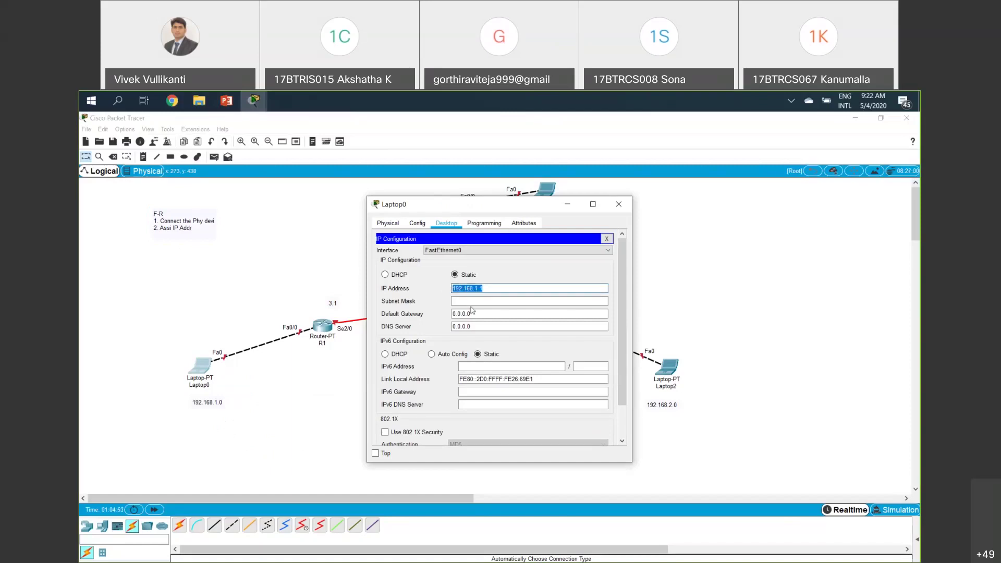
key(Tab)
text(192.168.1.)
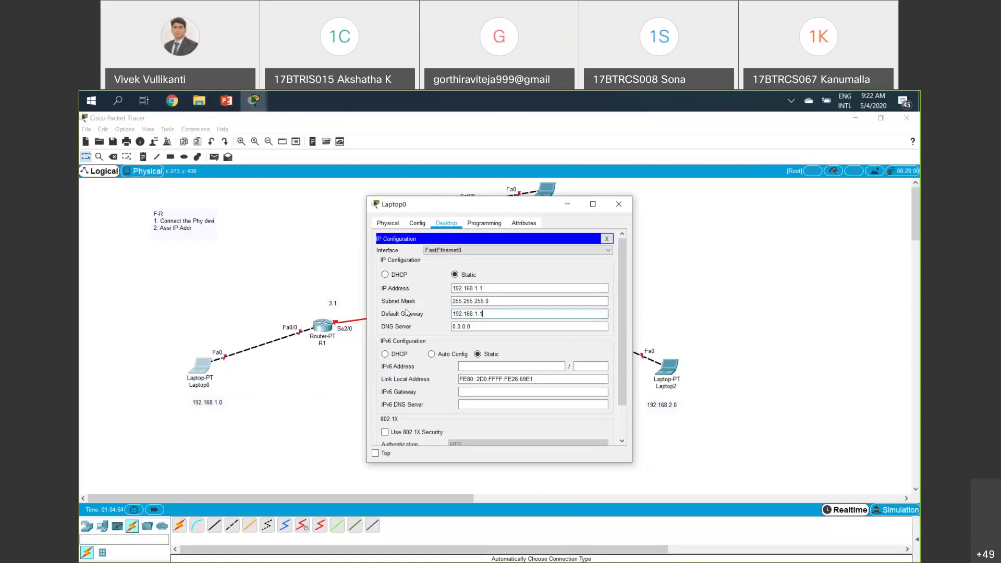
click(617, 209)
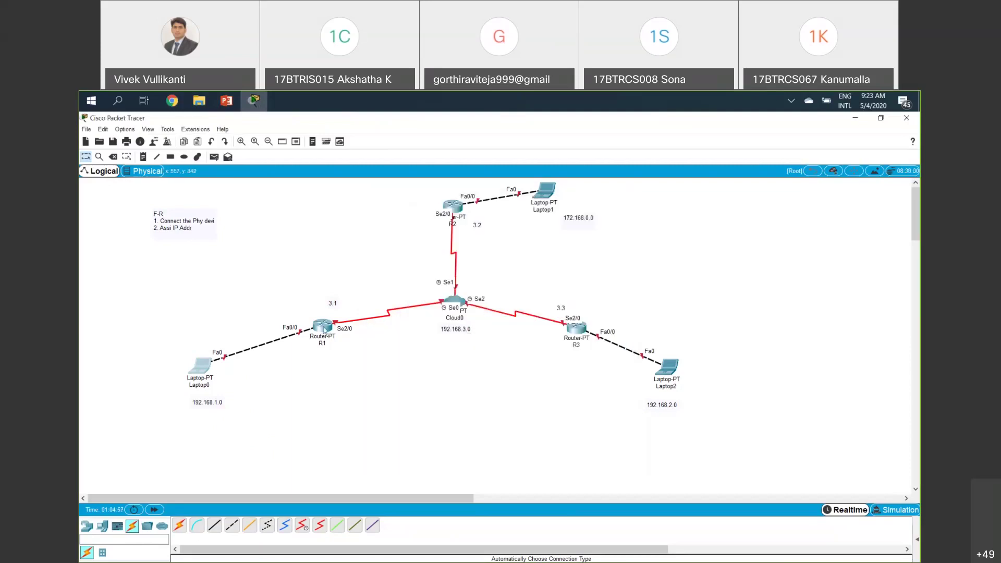
- Enable router R1's FastEthernet0/0 port and give it IP address 192.168.1.2 with subnet mask 255.255.255.0
click(323, 328)
click(417, 223)
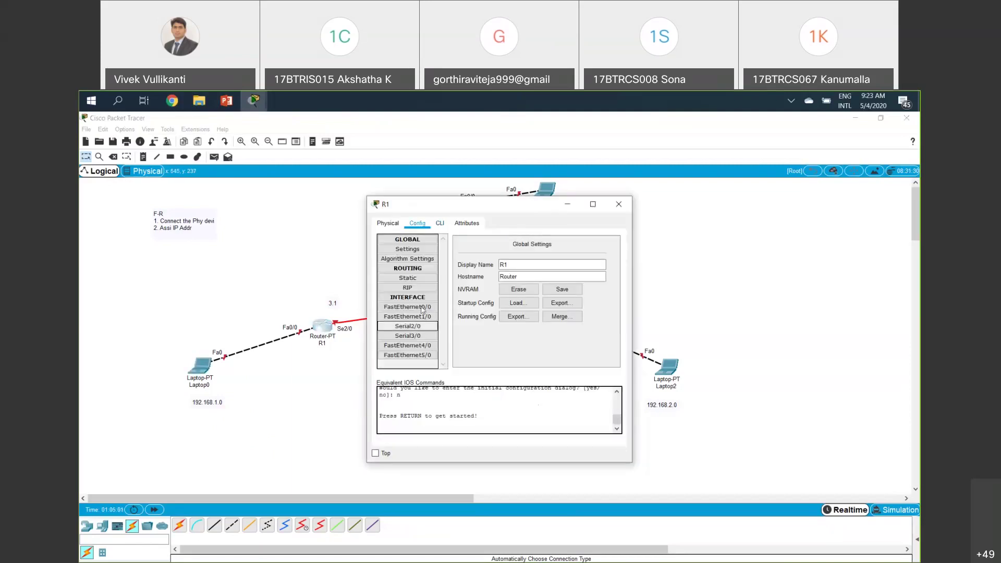
click(437, 307)
click(606, 246)
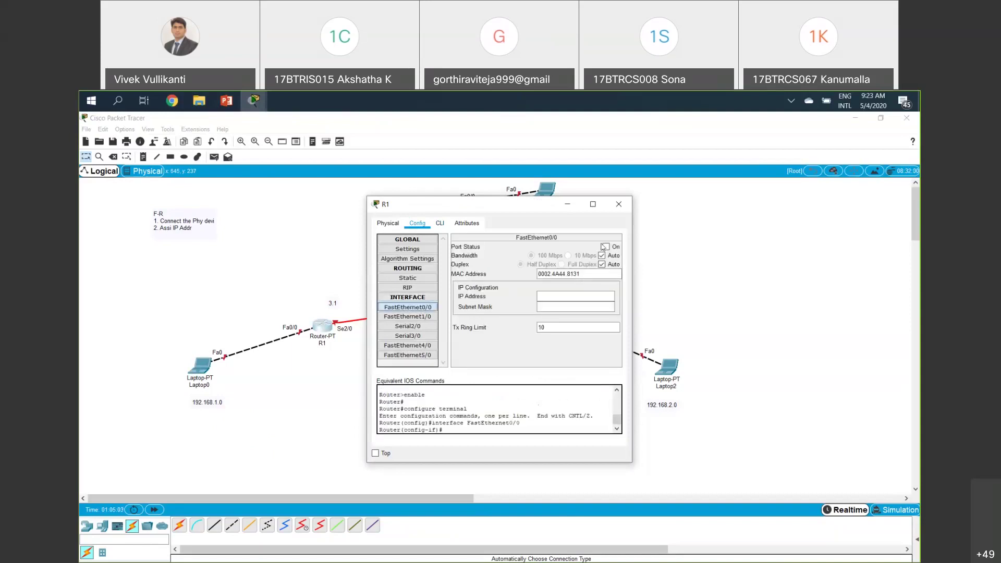
click(559, 296)
text(192.168.1.2)
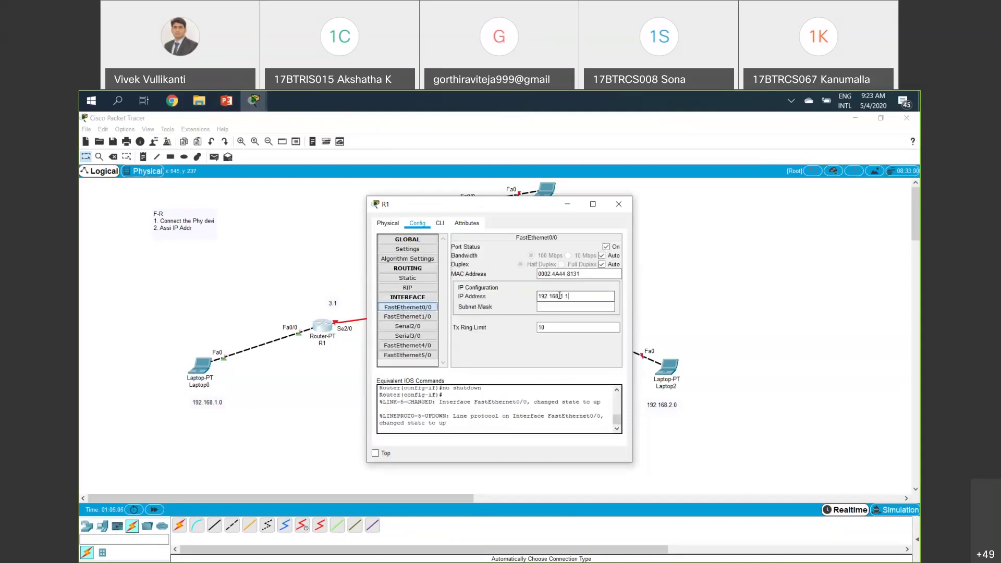
click(563, 311)
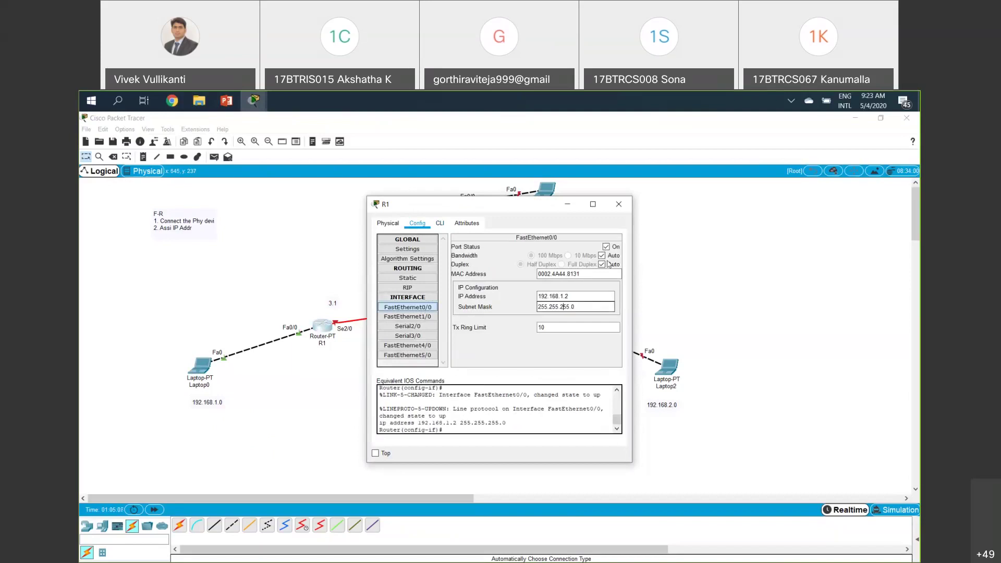
click(619, 203)
drag(352, 435, 181, 339)
click(419, 396)
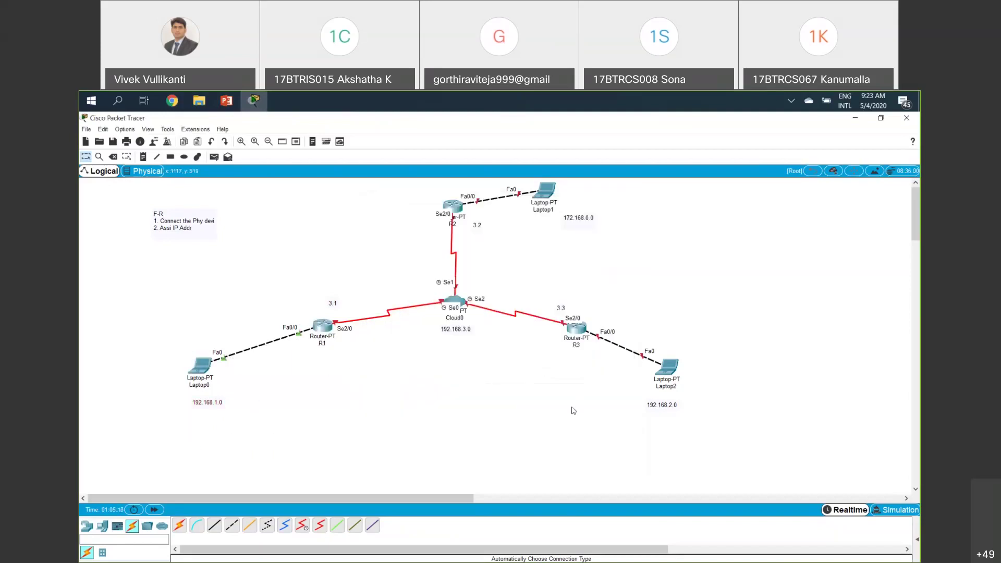
- Configure Laptop2 with static IP address 192.168.2.1, subnet mask 255.255.255.0 and default gateway 192.168.2.2
click(674, 372)
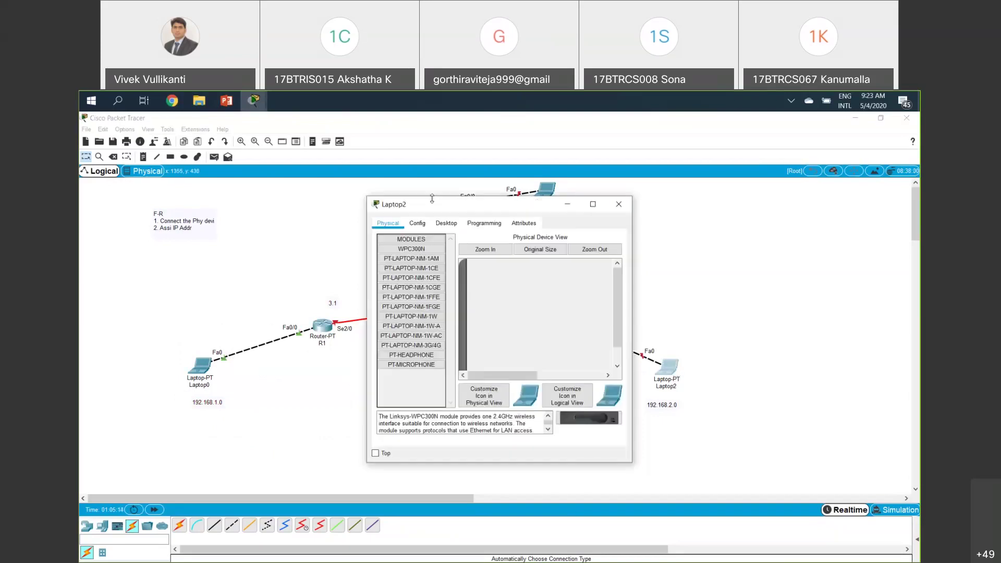
click(447, 223)
click(405, 264)
click(474, 289)
key(ctrl+v)
key(BackSpace)
key(BackSpace)
key(BackSpace)
text(2.1)
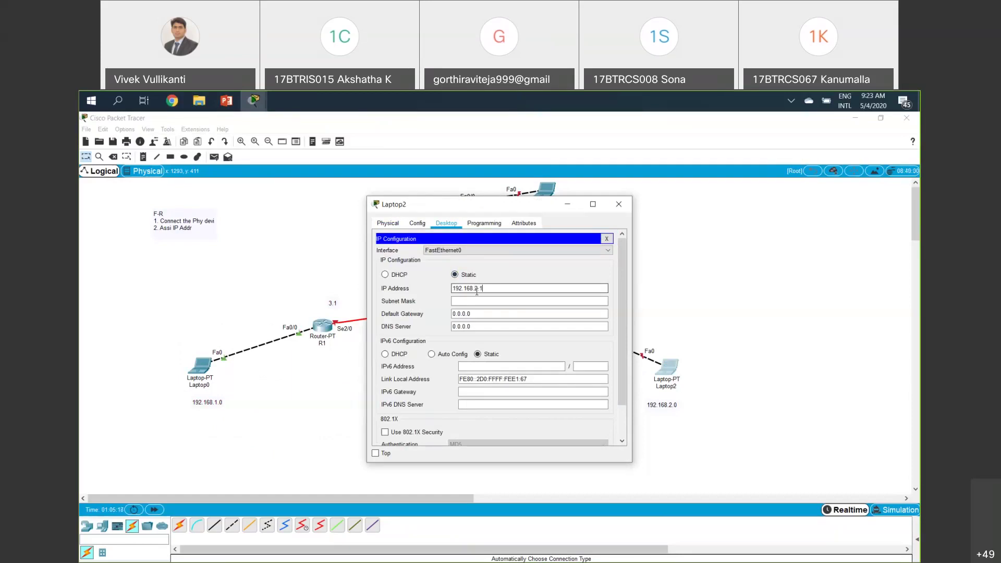
click(480, 298)
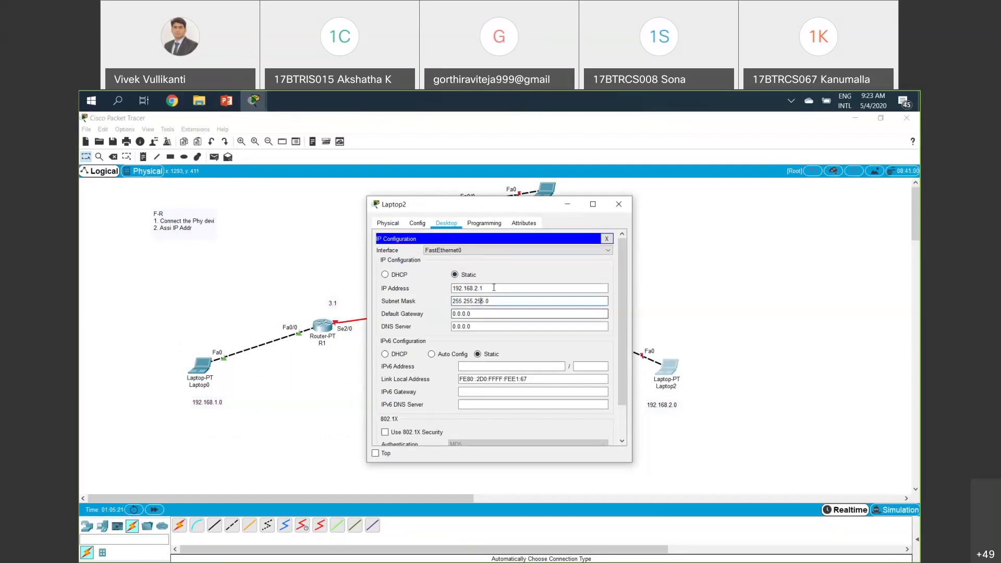
key(Tab)
text(192.168.2.2)
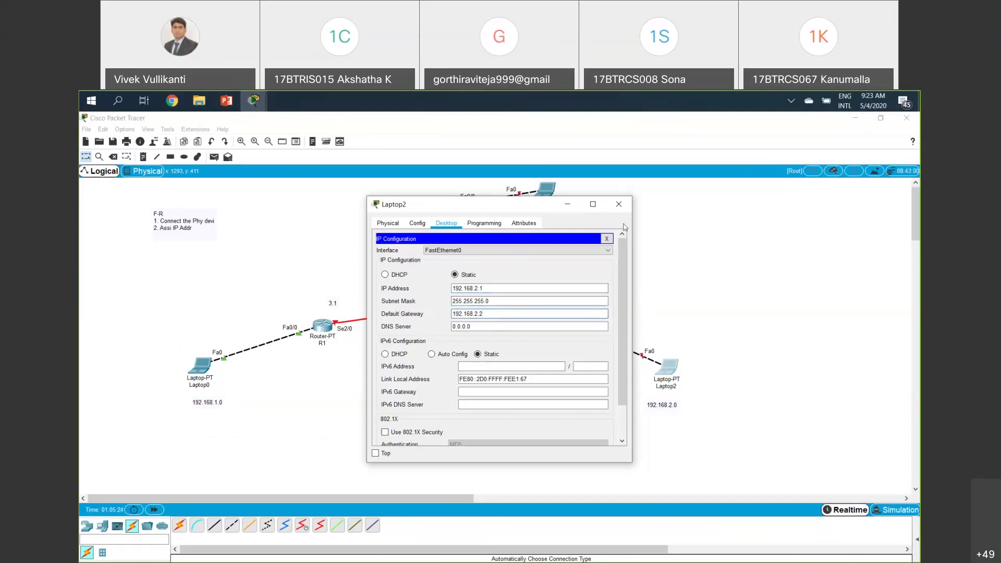
click(619, 206)
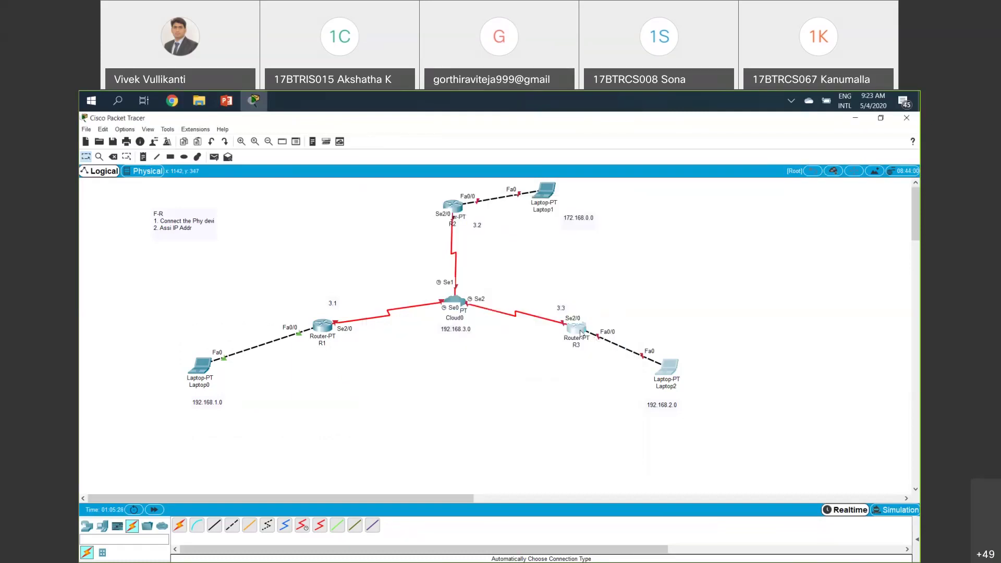
- Enable router R3's FastEthernet0/0 port and give it IP address 192.168.2.2 with subnet mask 255.255.255.0
click(581, 332)
click(417, 223)
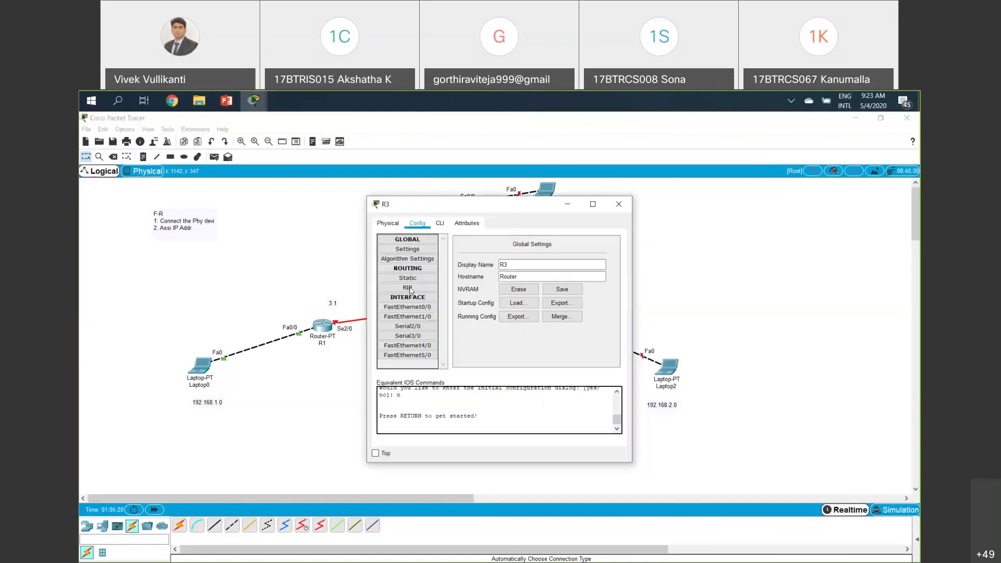
click(407, 307)
click(606, 246)
click(570, 296)
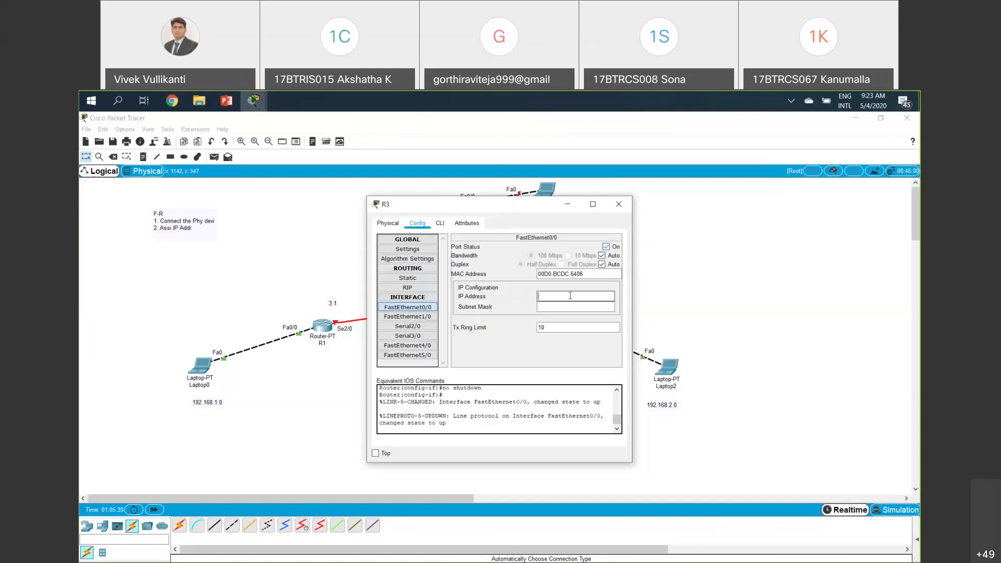
text(192.168.2.1)
key(BackSpace)
text(2)
click(569, 306)
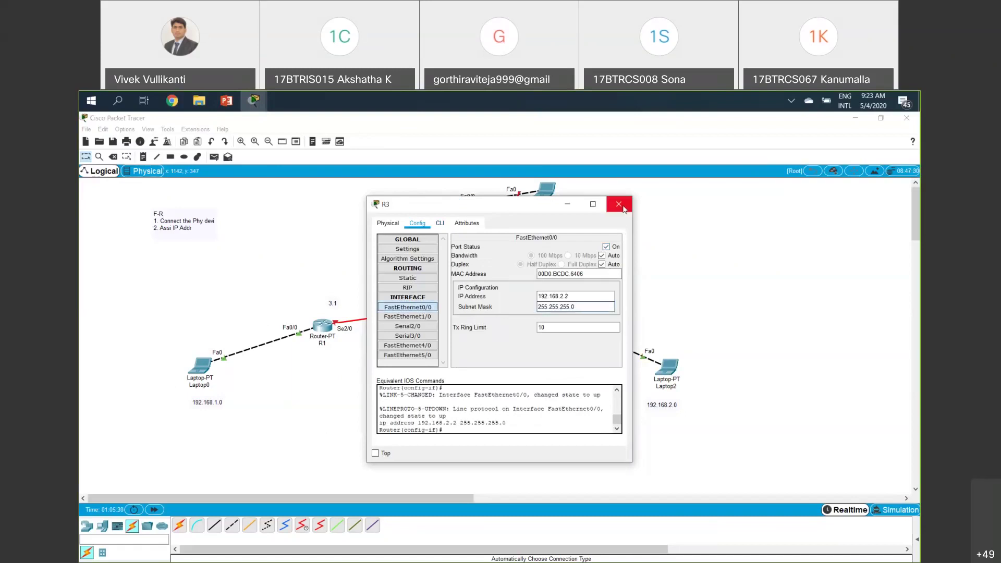
click(619, 204)
drag(689, 431, 584, 311)
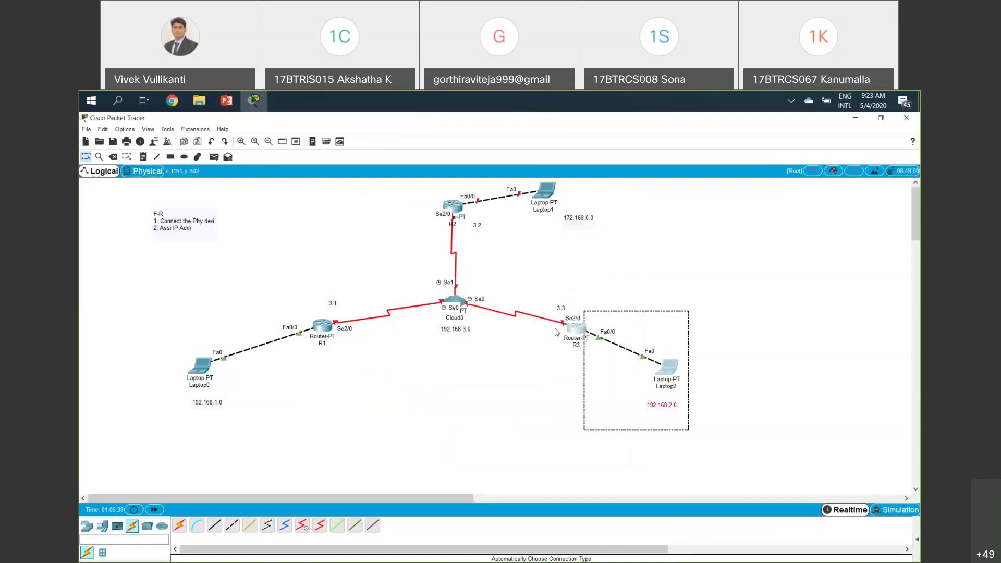
click(508, 425)
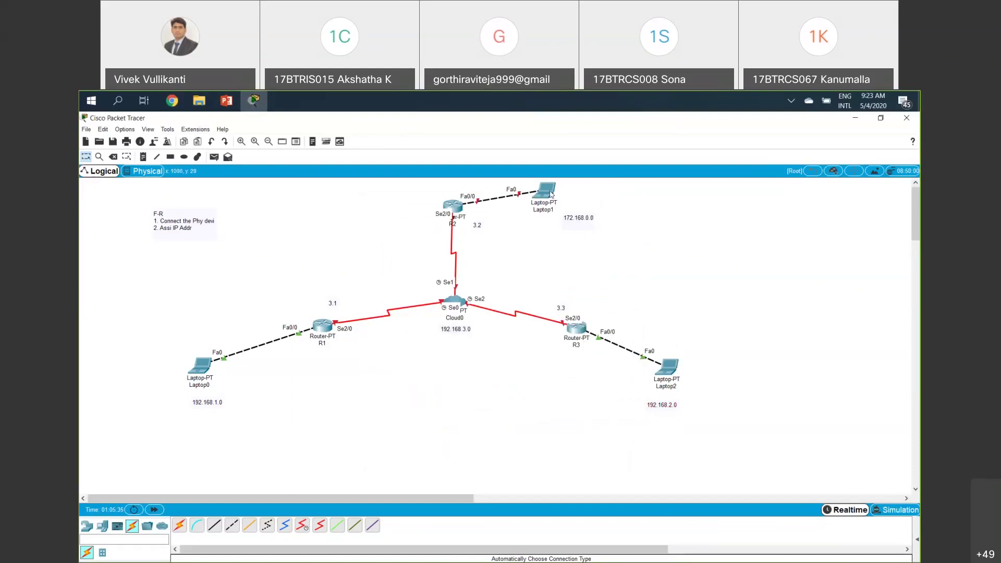
- Configure Laptop1 with static IP address 172.168.0.1, subnet mask 255.255.0.0 and default gateway 172.168.0.2
click(550, 192)
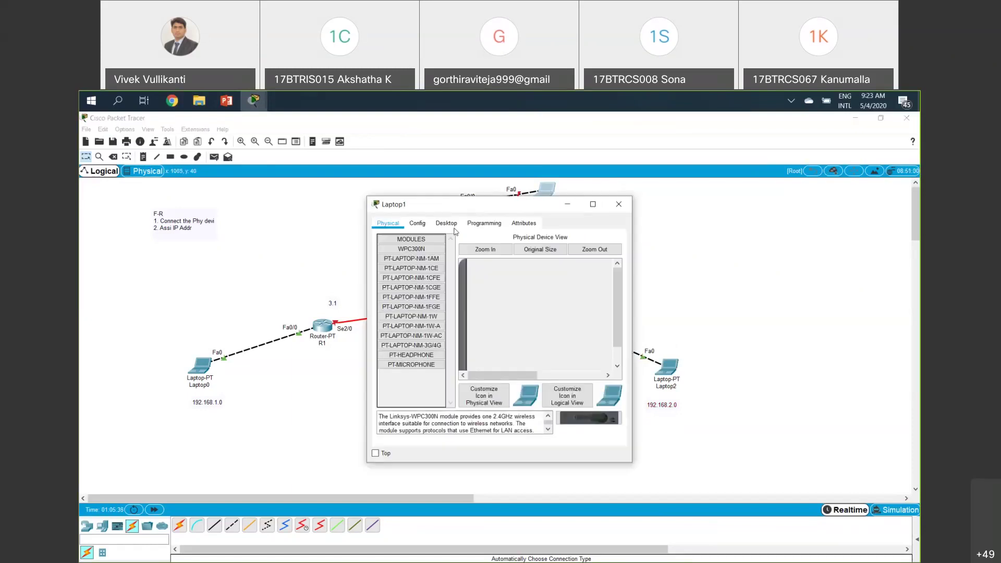
click(447, 224)
click(411, 258)
click(496, 288)
text(172.168)
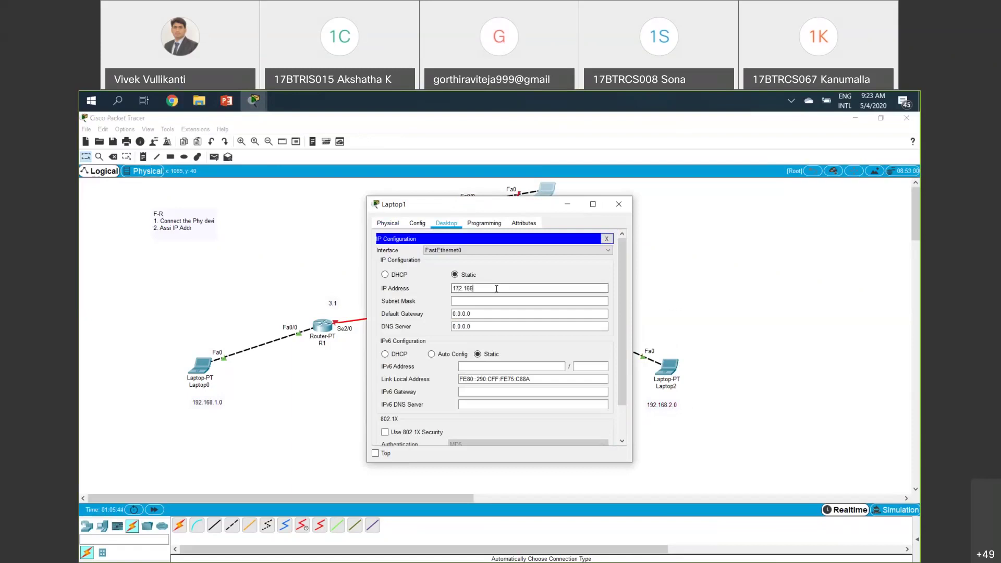
text(.0.1)
click(499, 301)
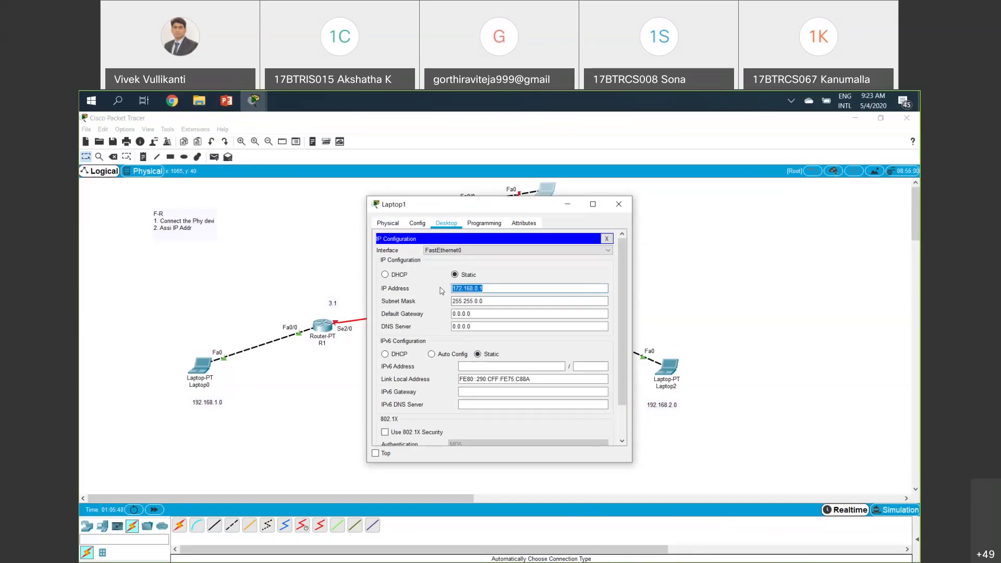
click(495, 313)
text(172.168.0.2)
click(619, 205)
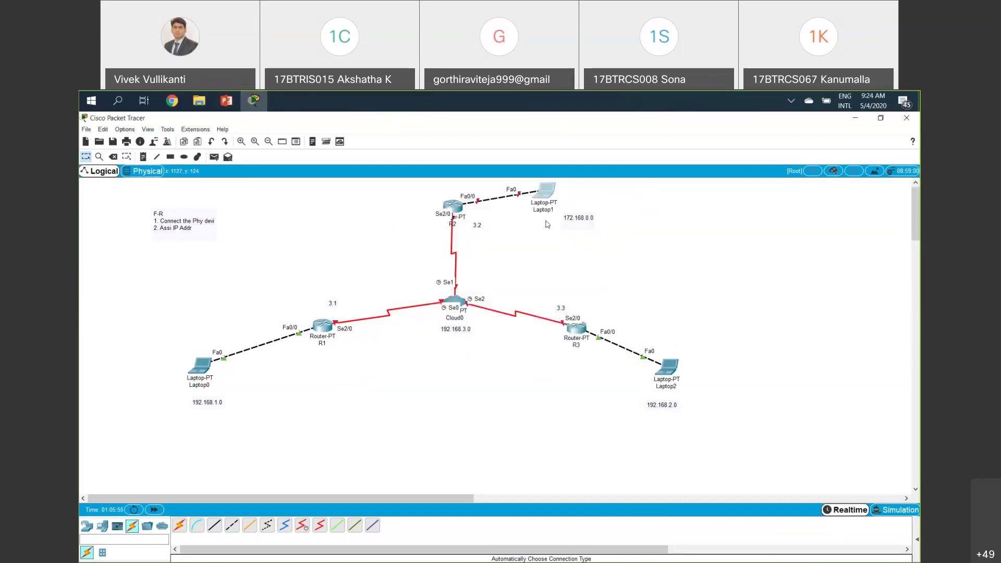
- Enable router R2's FastEthernet0/0 port with IP address 172.168.0.2 and subnet mask 255.255.0.0, and move Laptop1 slightly farther from R2
click(453, 209)
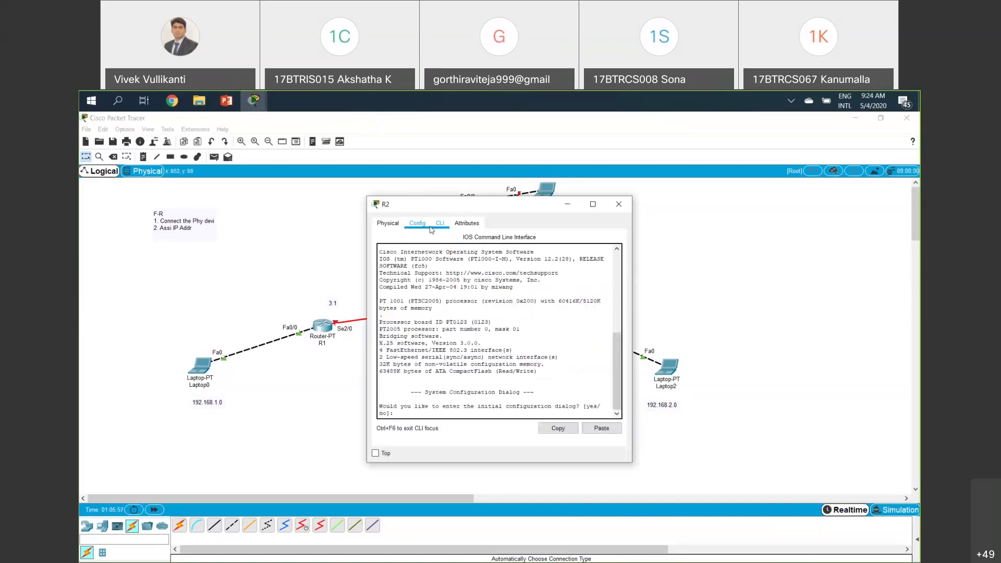
click(417, 223)
click(408, 307)
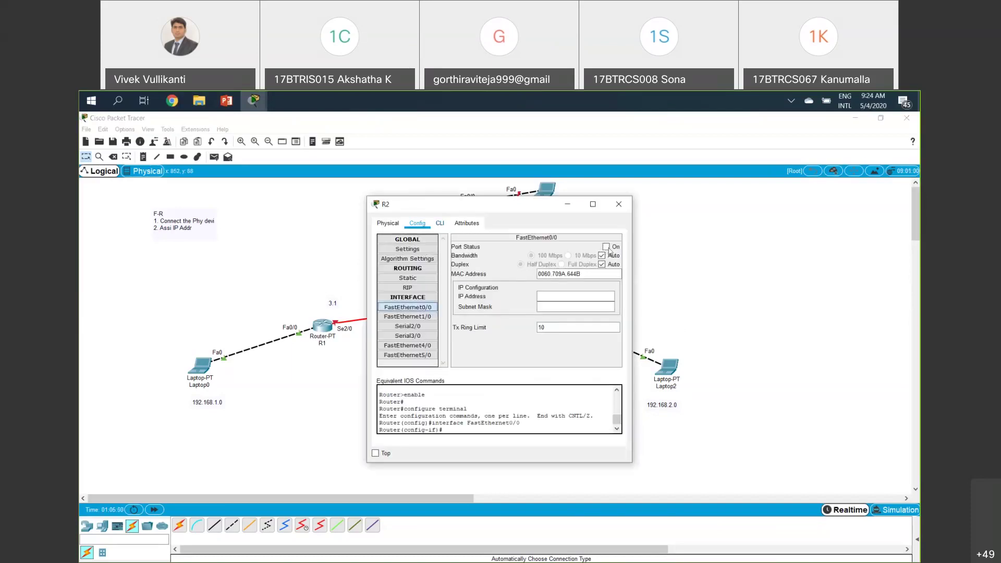
click(606, 247)
click(591, 296)
text(172.168.0.1)
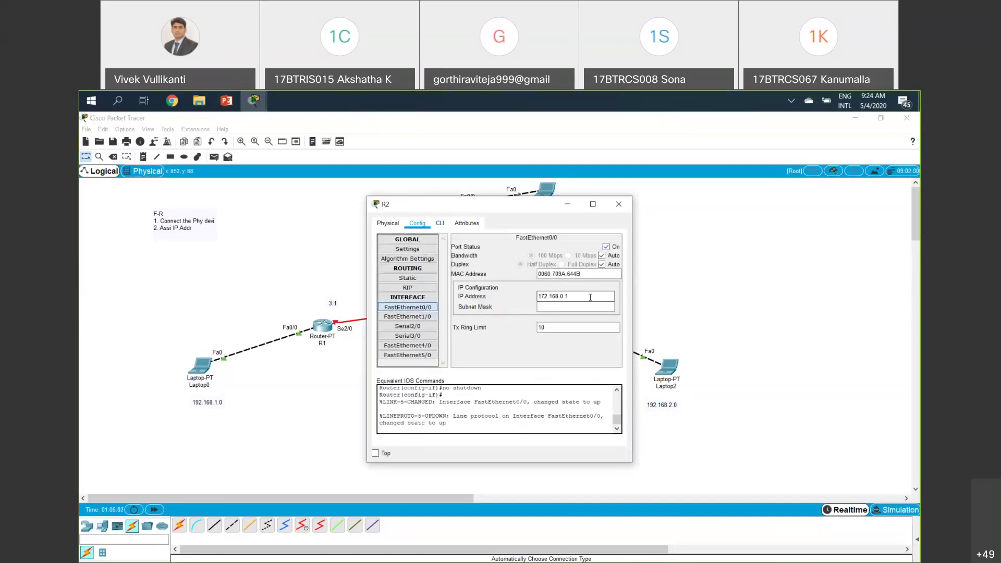
key(BackSpace)
text(2)
click(588, 307)
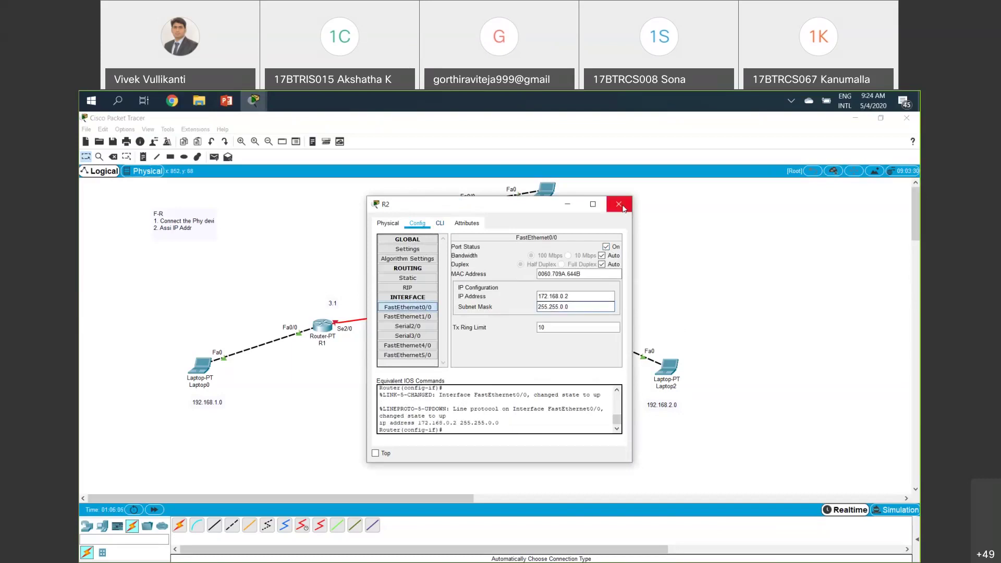
click(619, 205)
drag(551, 197, 570, 193)
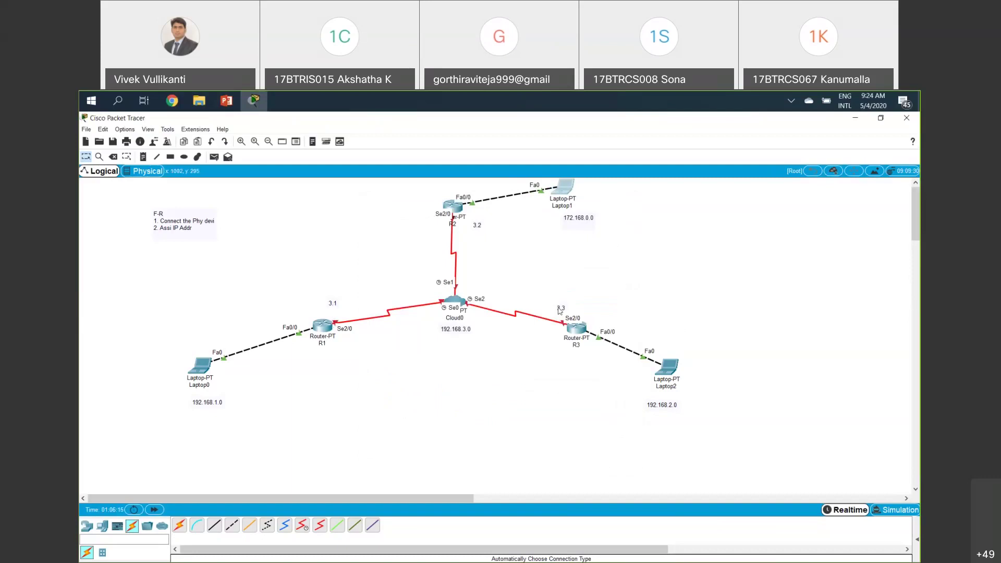
- Enable router R1's Serial2/0 port and give it IP address 192.168.3.1 with subnet mask 255.255.255.0
click(324, 327)
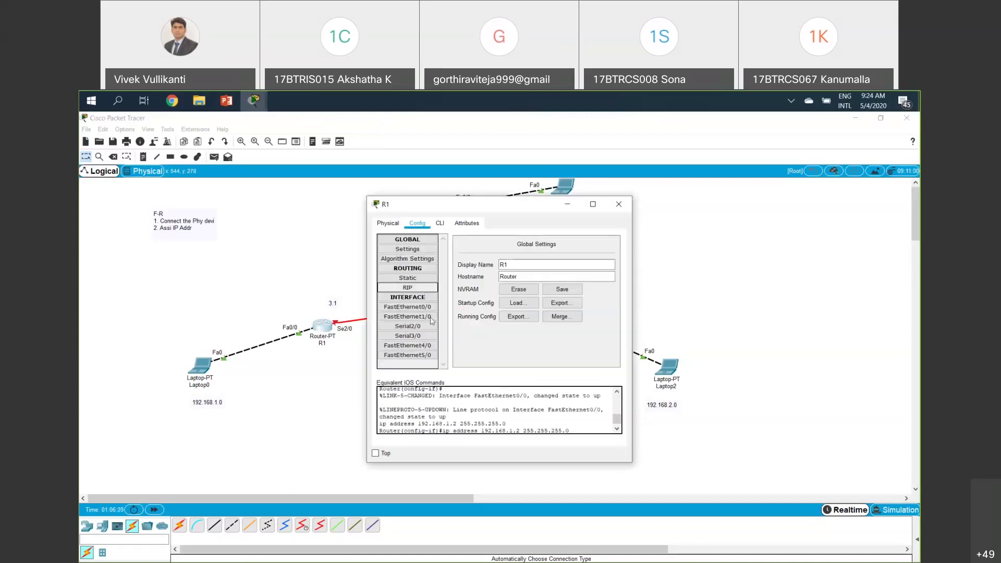
click(408, 326)
click(606, 247)
click(593, 286)
drag(593, 283, 514, 286)
text(192.168.3.1)
key(ctrl+a)
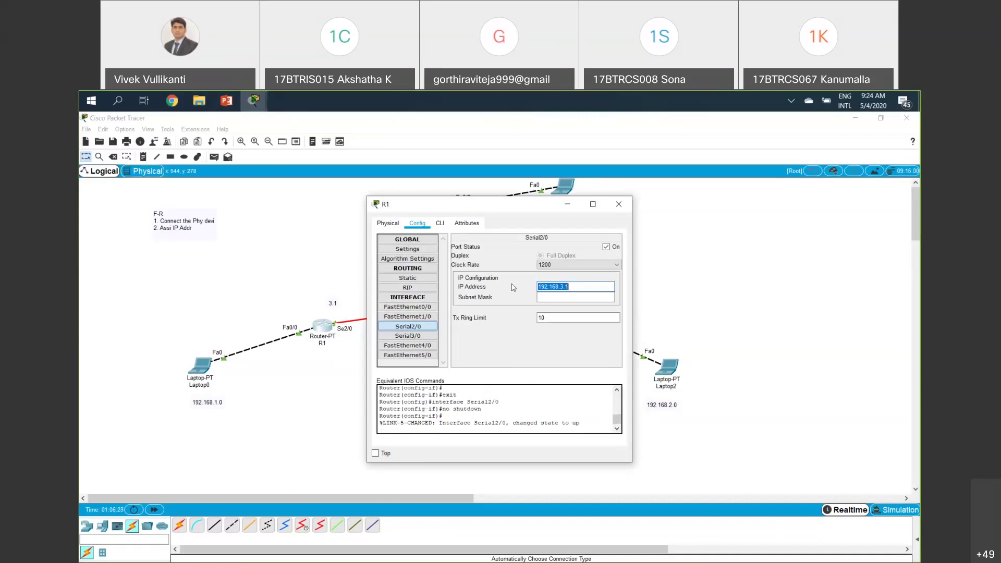
click(539, 295)
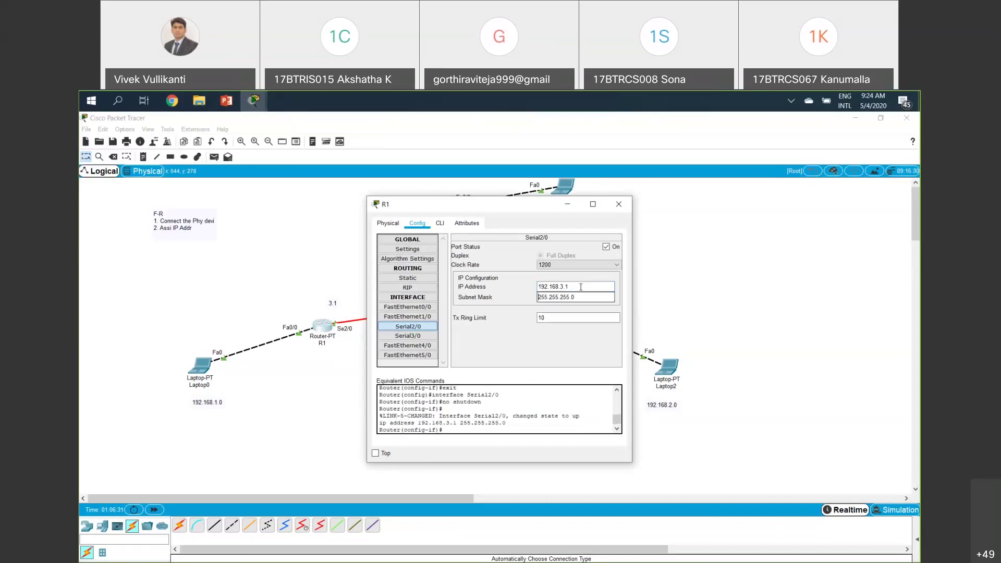
click(619, 204)
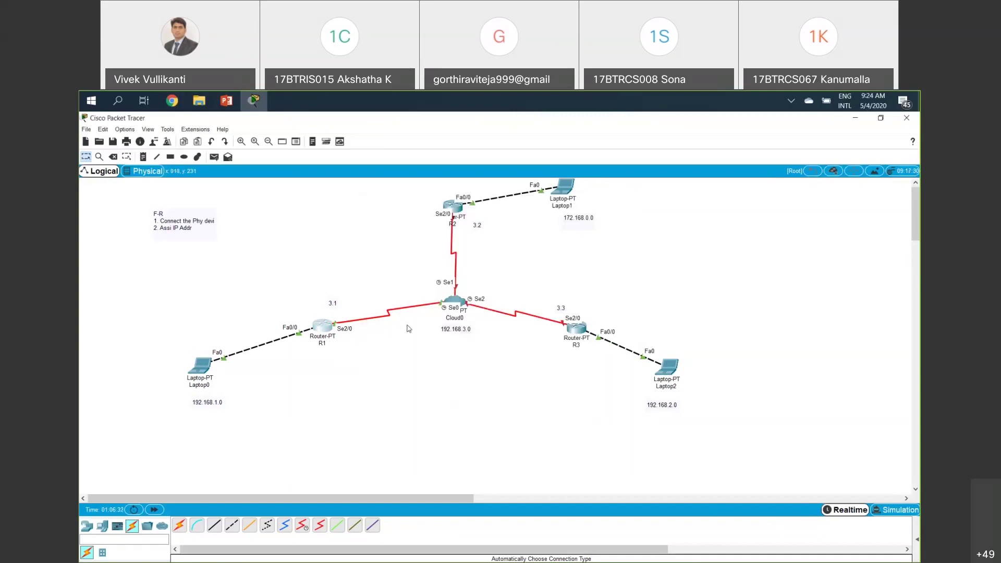
- Enable router R2's Serial2/0 port and give it IP address 192.168.3.2 with the default subnet mask
click(453, 207)
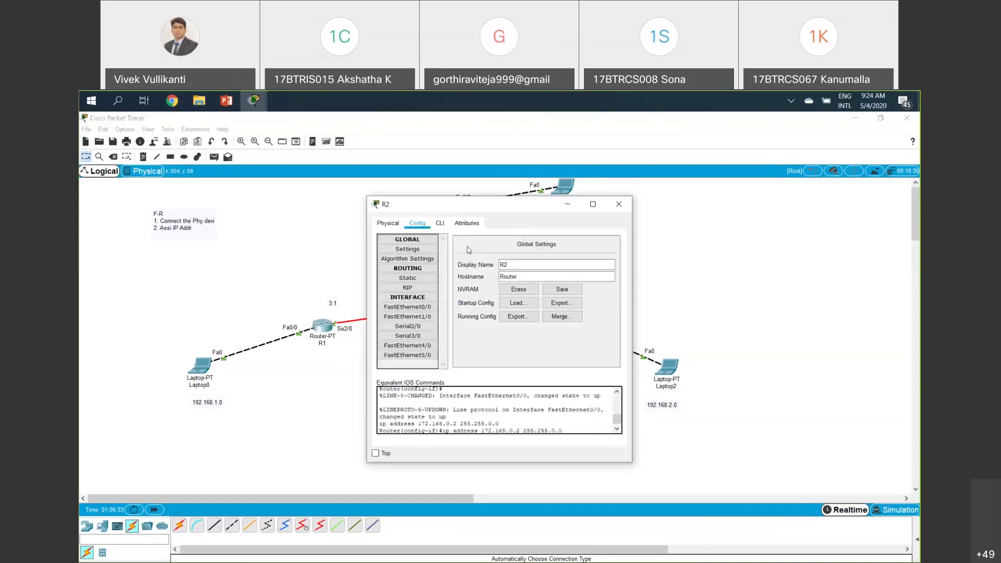
click(407, 326)
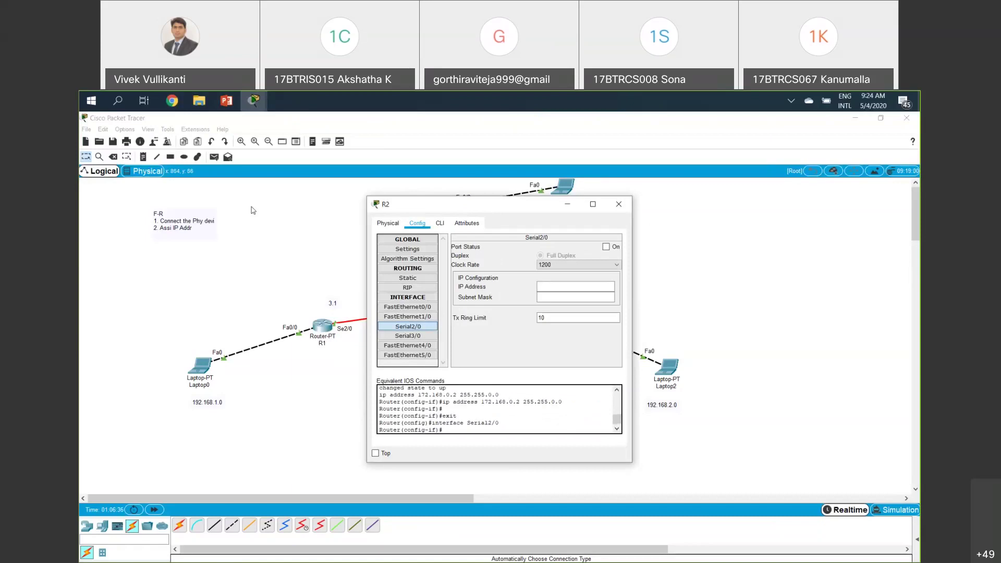
drag(469, 204, 227, 204)
click(363, 247)
text(192.168.3.2)
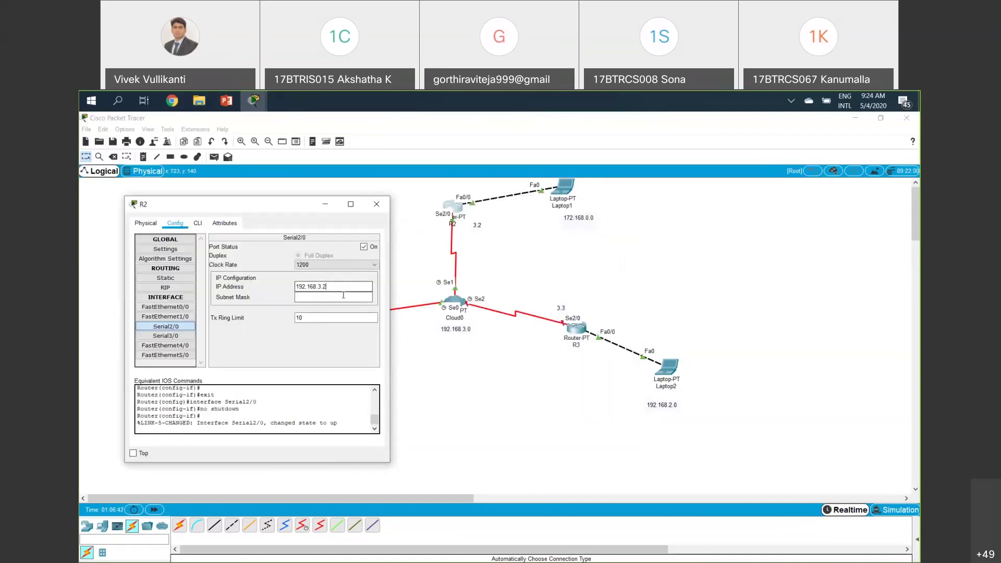
click(343, 295)
click(376, 204)
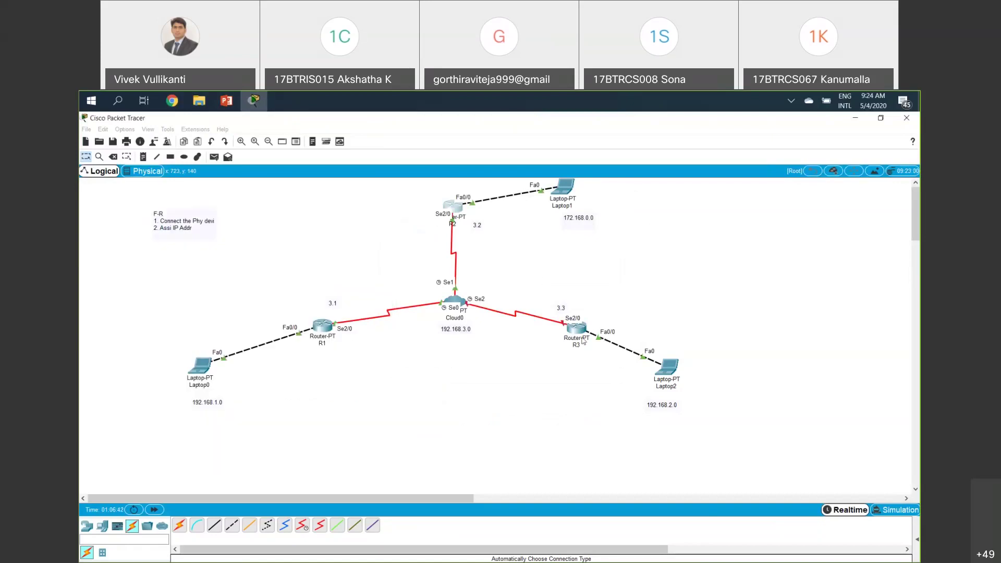
- Enable router R3's Serial2/0 port and give it IP address 192.168.3.3 with the default subnet mask
click(576, 330)
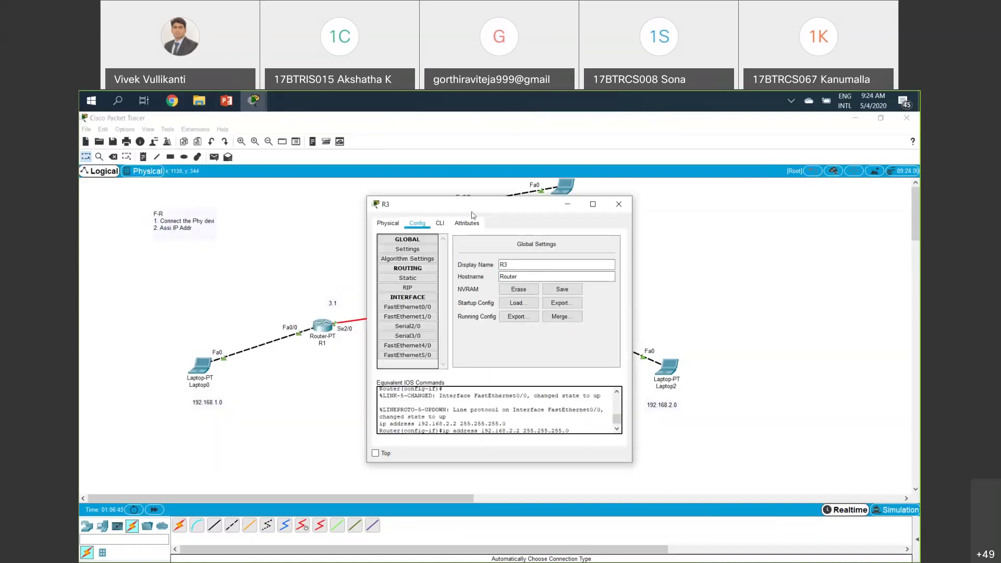
drag(416, 205, 200, 205)
click(191, 327)
click(191, 327)
click(390, 248)
click(360, 288)
text(192.168.3.)
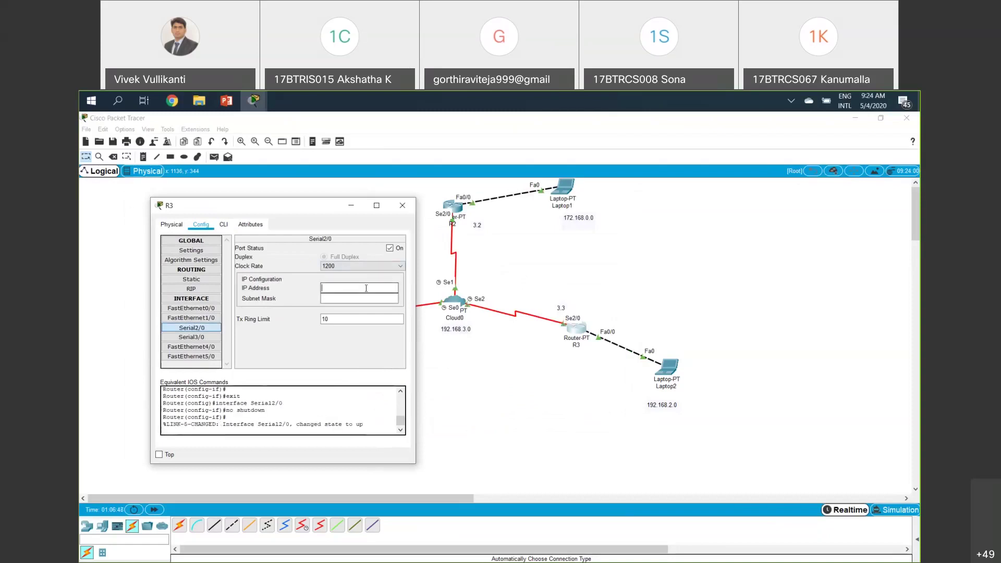
text(3)
click(365, 299)
click(404, 209)
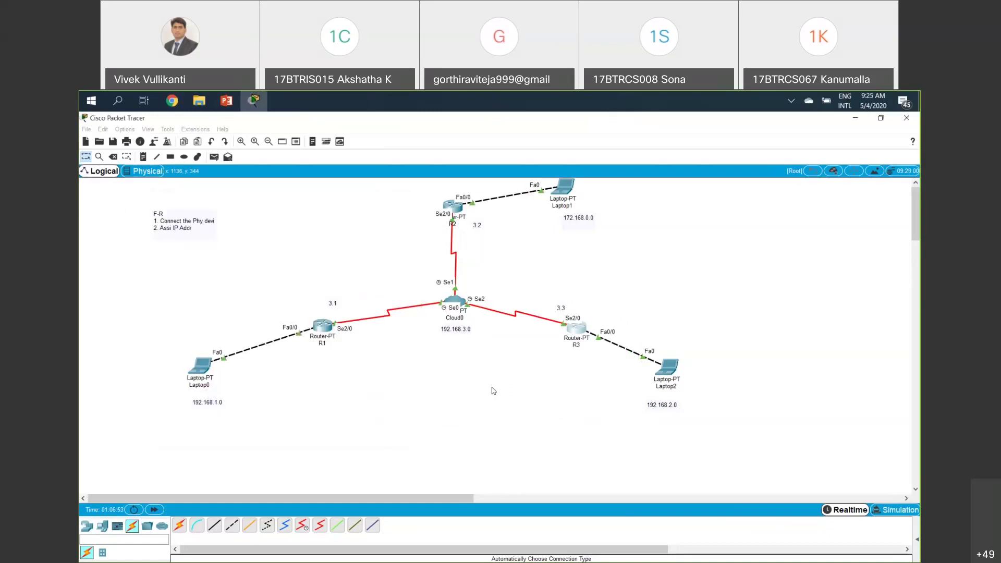
- Add the line "3. Tell routers to use any dyn routing pro" to the F-R note
click(190, 231)
drag(191, 227, 159, 229)
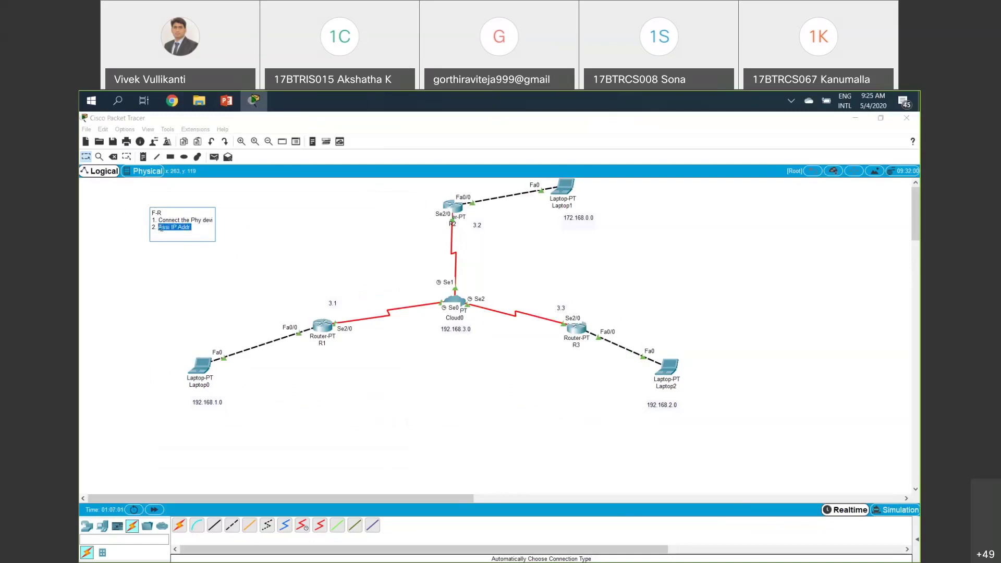
click(203, 227)
key(Return)
text(3.)
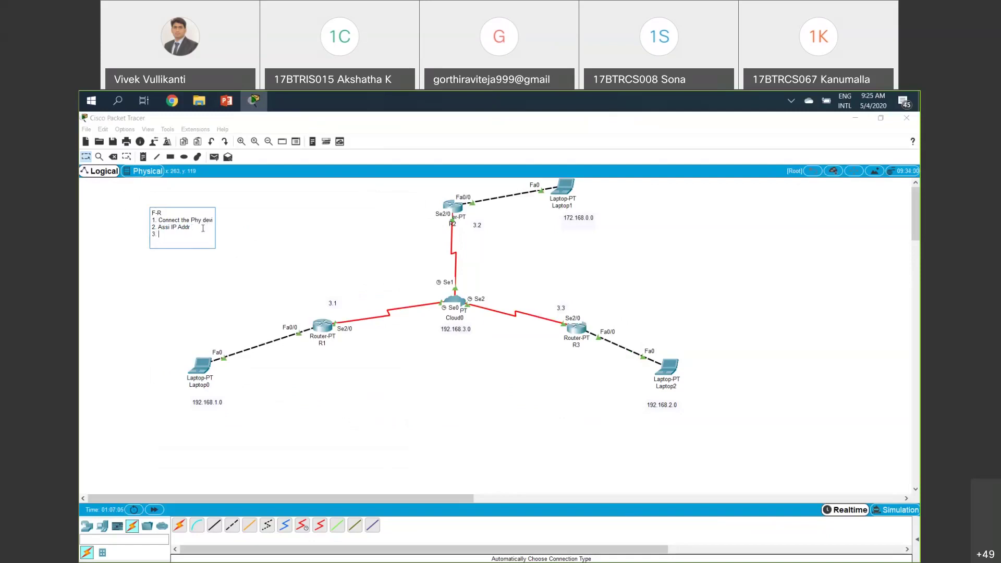
text( Tell routers to use any dyn routing pro)
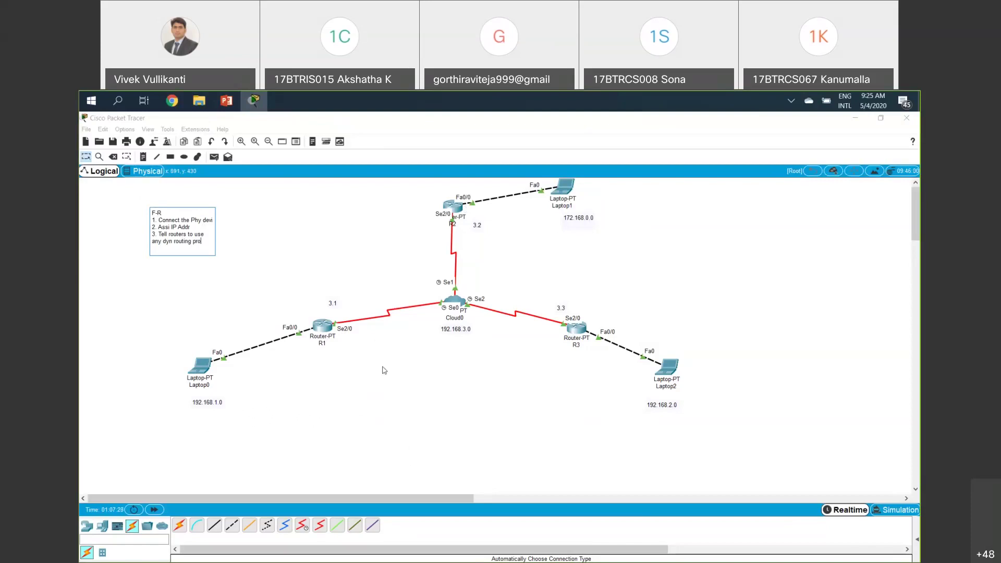
click(360, 363)
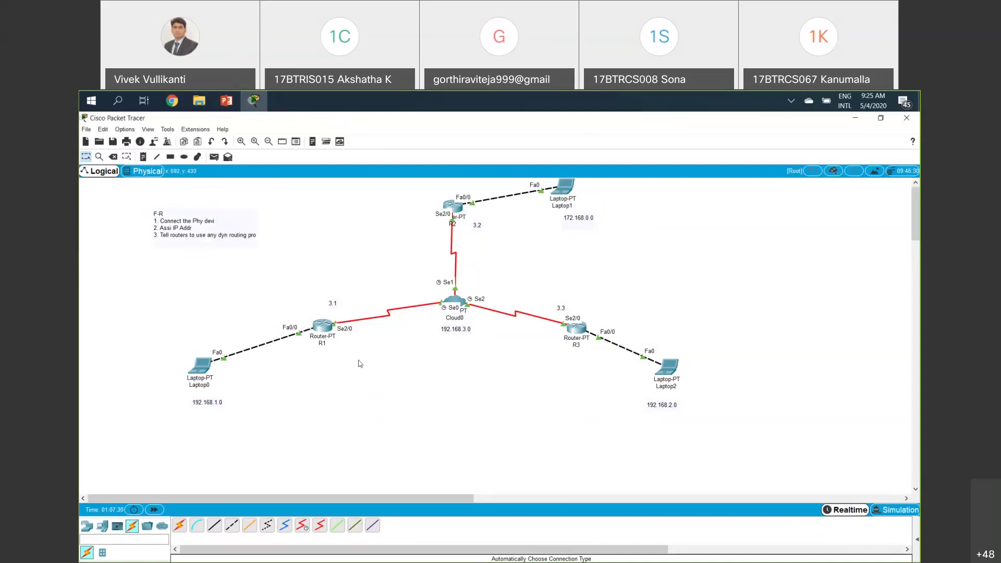
- Open router R1's command line and exit from interface configuration to global configuration mode
click(323, 328)
click(439, 223)
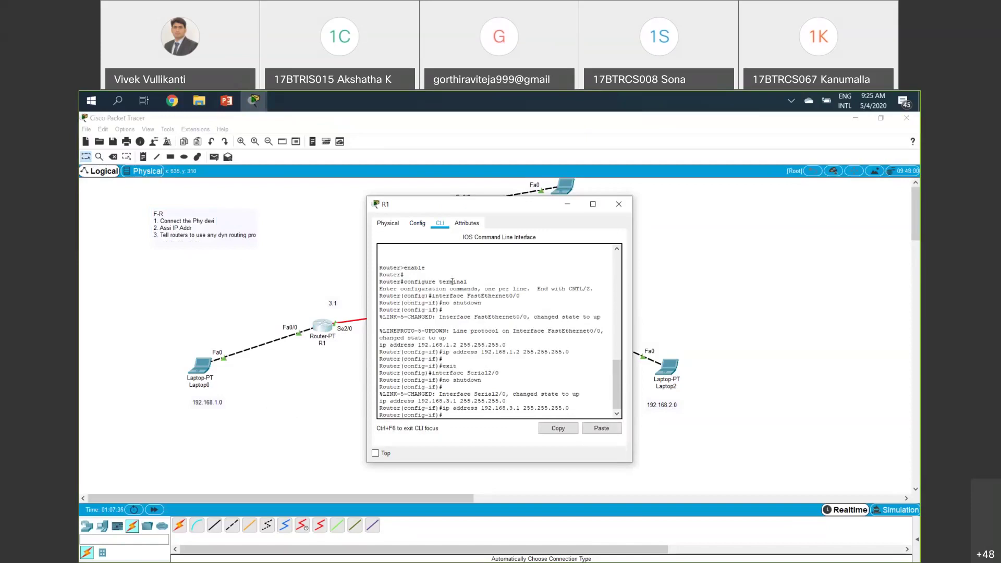
key(Return)
key(Return)
key(Return)
text(exit)
key(Return)
key(Return)
key(Return)
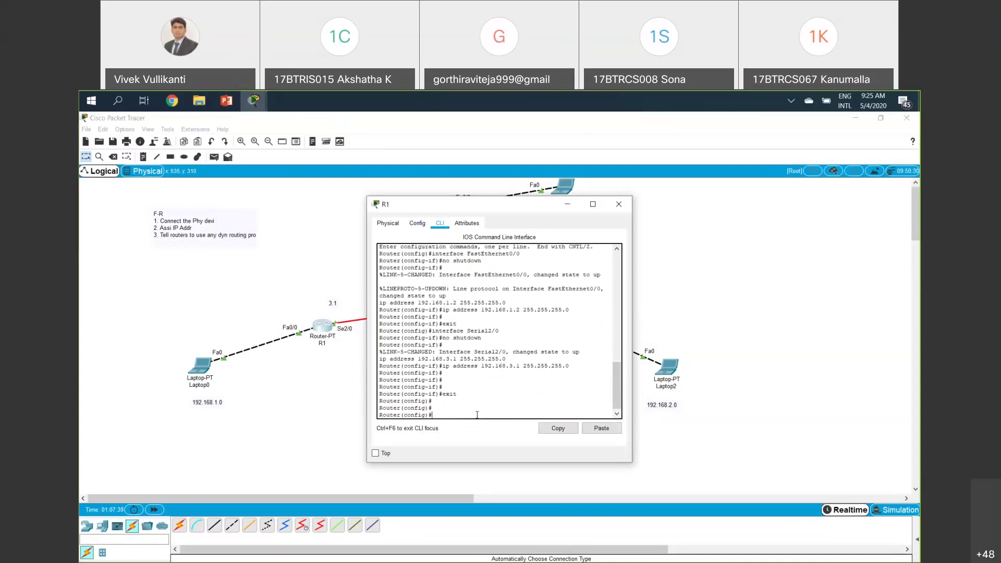
- Enter RIP routing configuration on router R1 with the router rip command
text(rout)
key(Tab)
text(r)
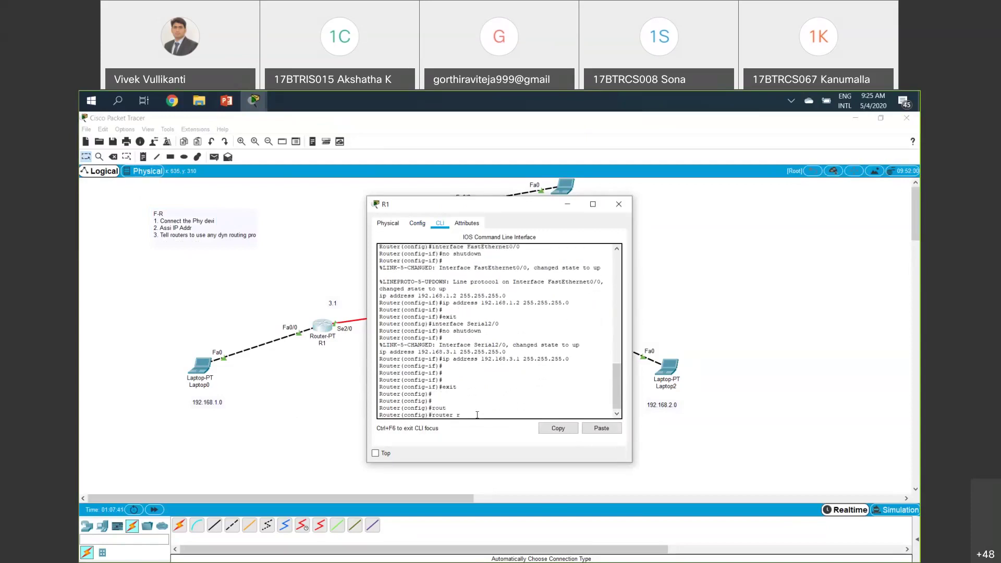
text(ip)
key(Tab)
key(Return)
- Add networks 192.168.1.0 and 192.168.3.0 to router R1's RIP configuration and leave the router
text(net)
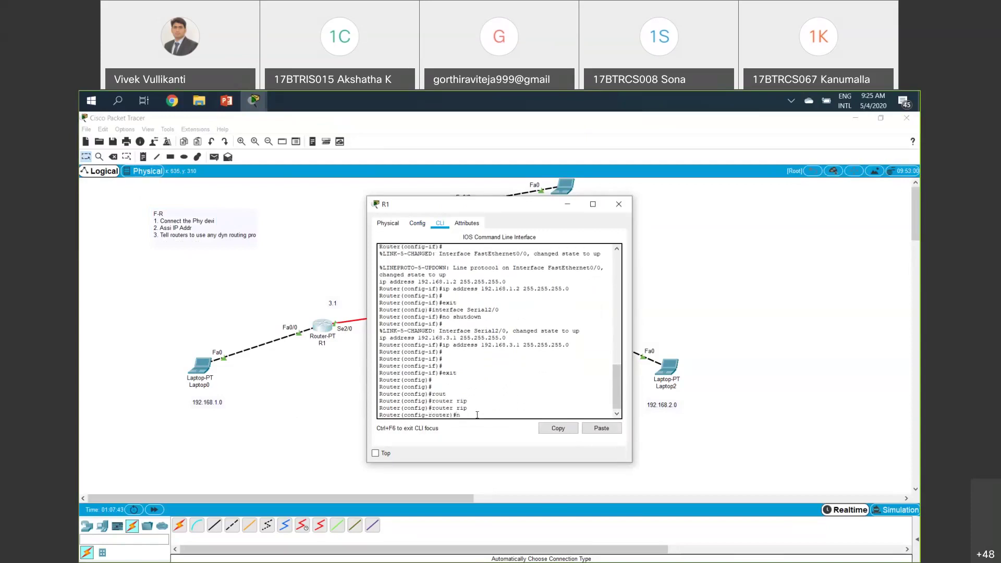
key(Tab)
text(19)
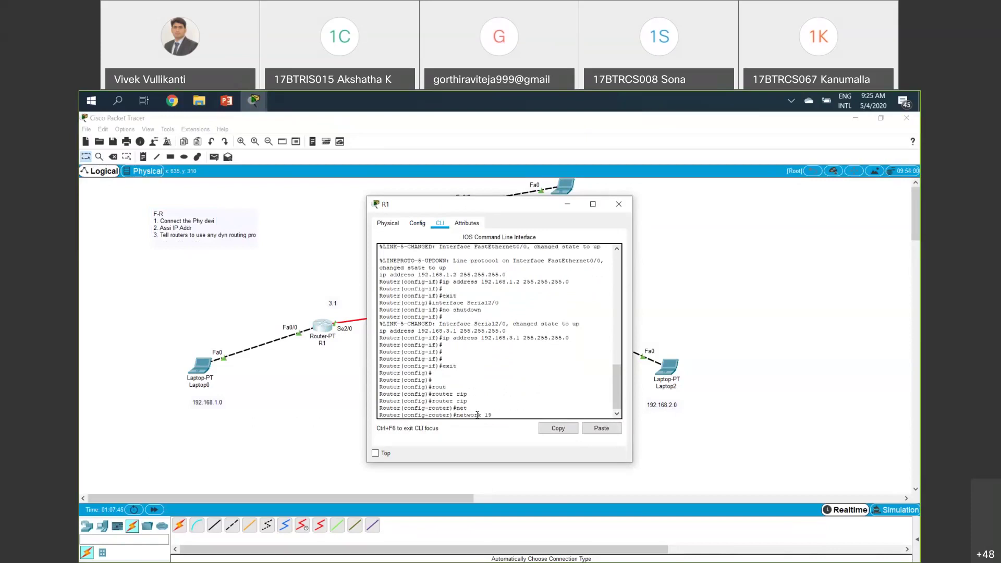
text(2.168.1.0)
key(Return)
key(Up)
key(BackSpace)
key(BackSpace)
text(3.0)
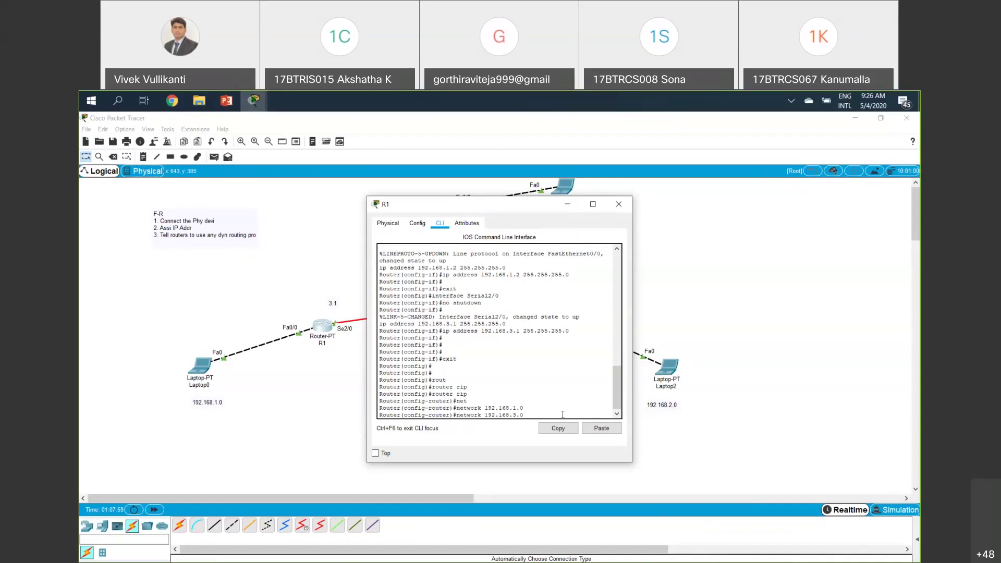
key(Return)
text(exit)
key(Return)
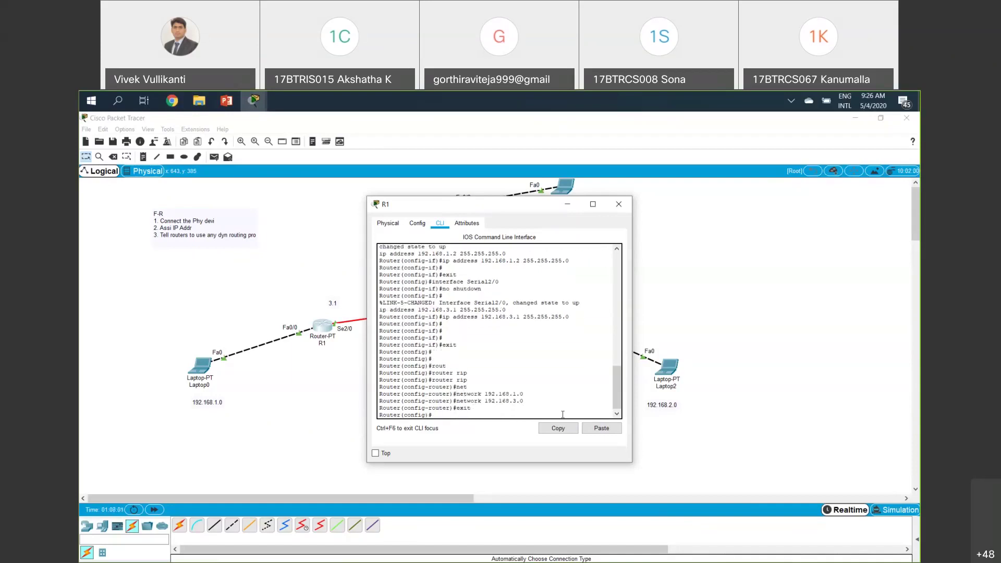
click(619, 205)
- Open router R2's command line beside the topology and exit from interface configuration to global configuration mode
click(457, 210)
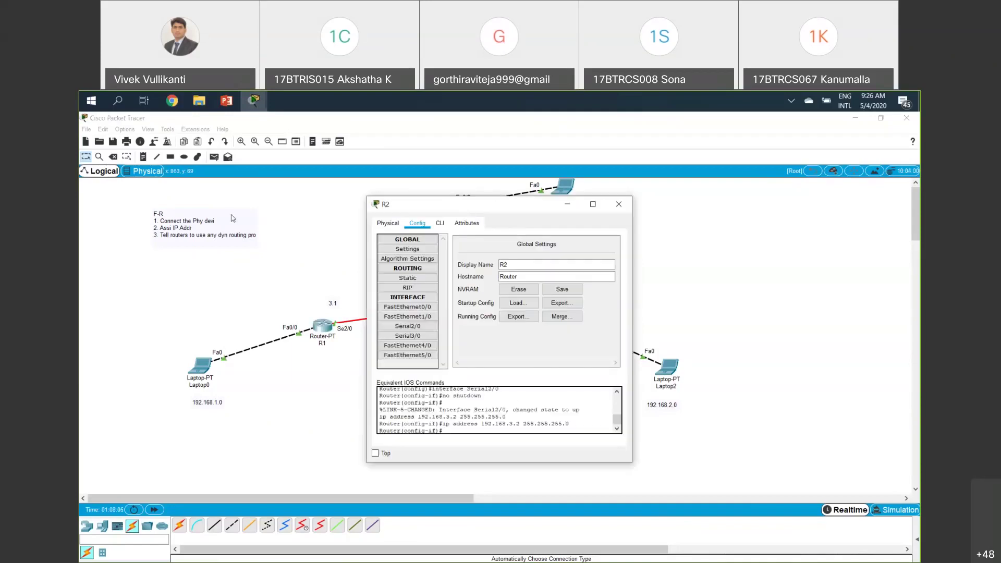
drag(469, 204, 224, 208)
click(194, 227)
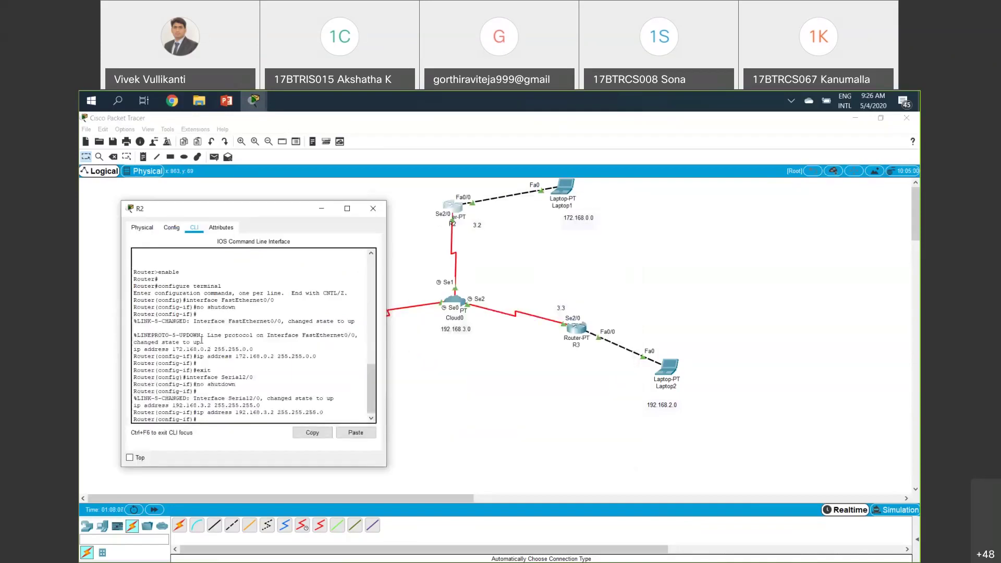
key(Return)
key(Return)
key(Return)
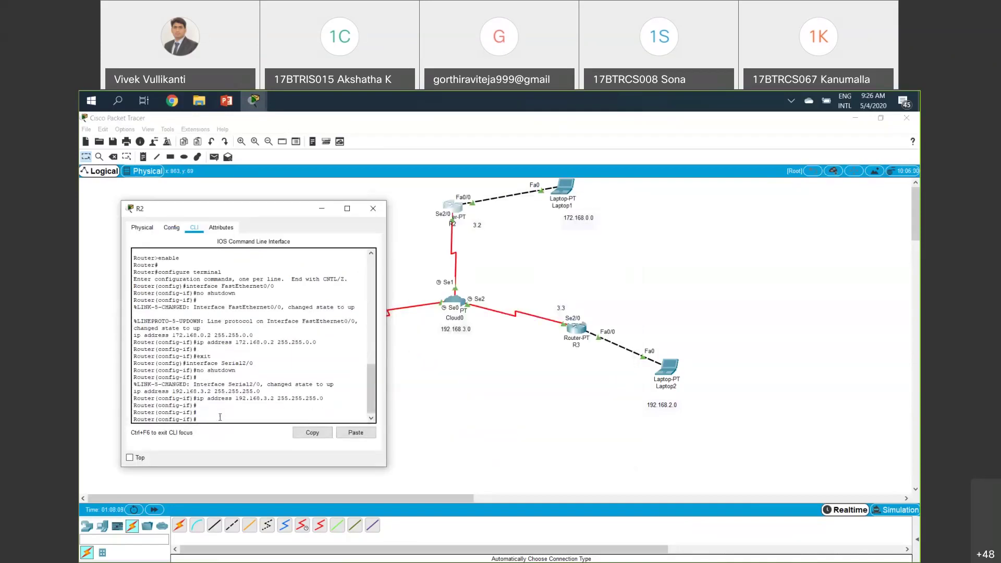
text(exit)
key(Return)
key(Return)
key(Return)
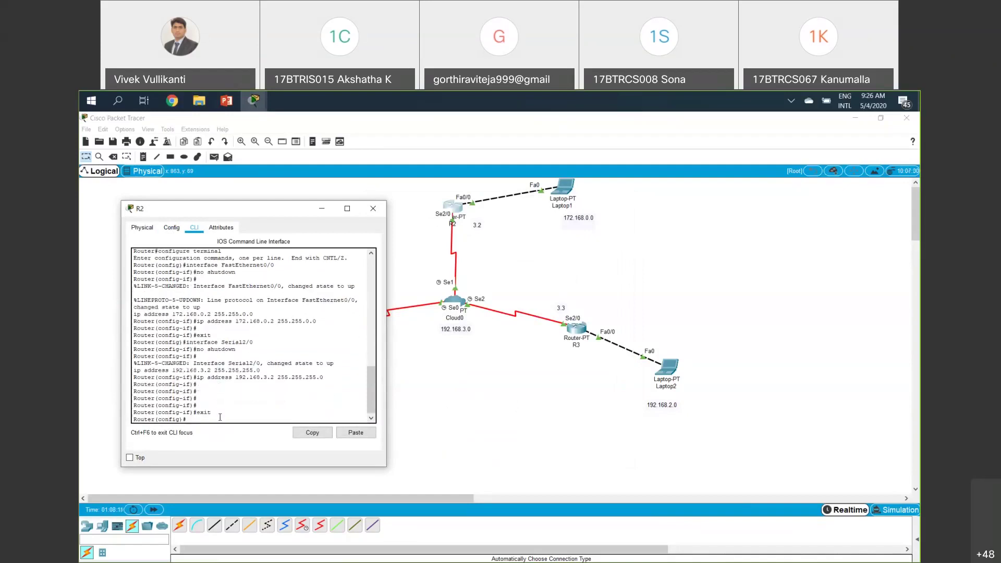
- Enter RIP configuration on router R2 and add network 172.168.0.0
text(rou)
key(Tab)
text(rip)
key(Tab)
key(Return)
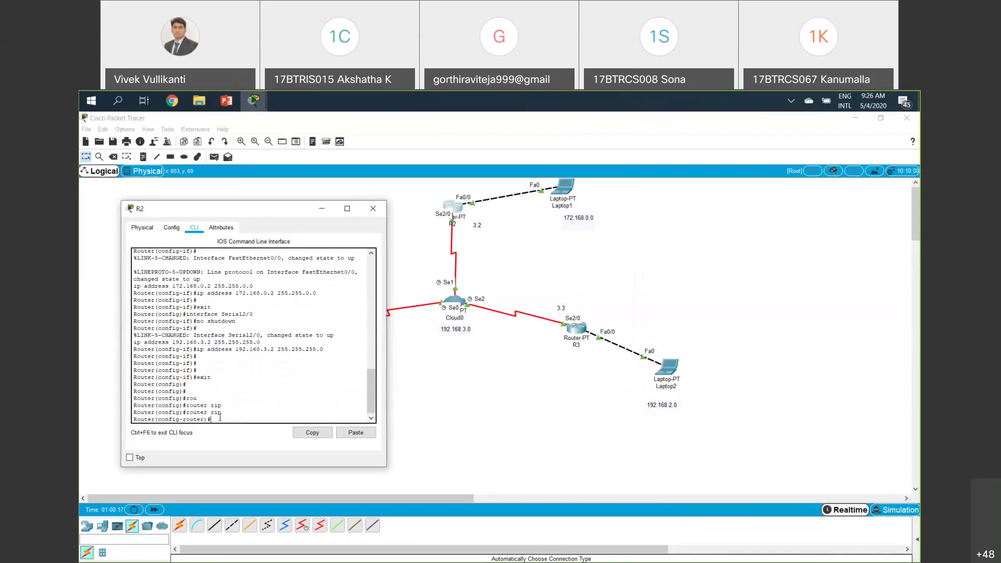
text(ne)
key(Tab)
text(172.168.0.)
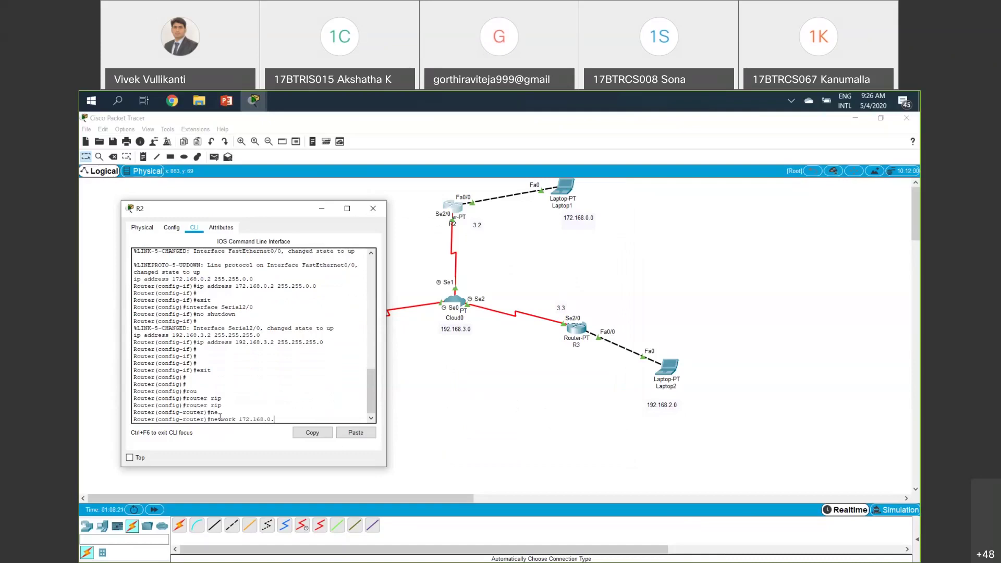
text(0)
key(Return)
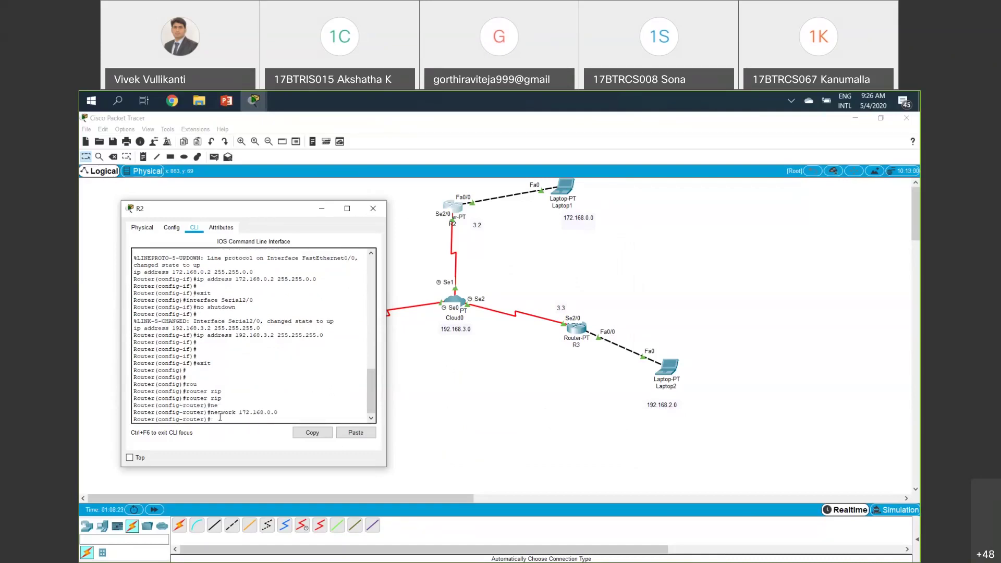
- Add network 192.168.3.0 to router R2's RIP configuration and close the router window
key(Up)
key(Up)
key(Down)
key(BackSpace)
key(BackSpace)
key(BackSpace)
key(BackSpace)
key(BackSpace)
key(BackSpace)
key(BackSpace)
key(BackSpace)
text(92.168.3.0)
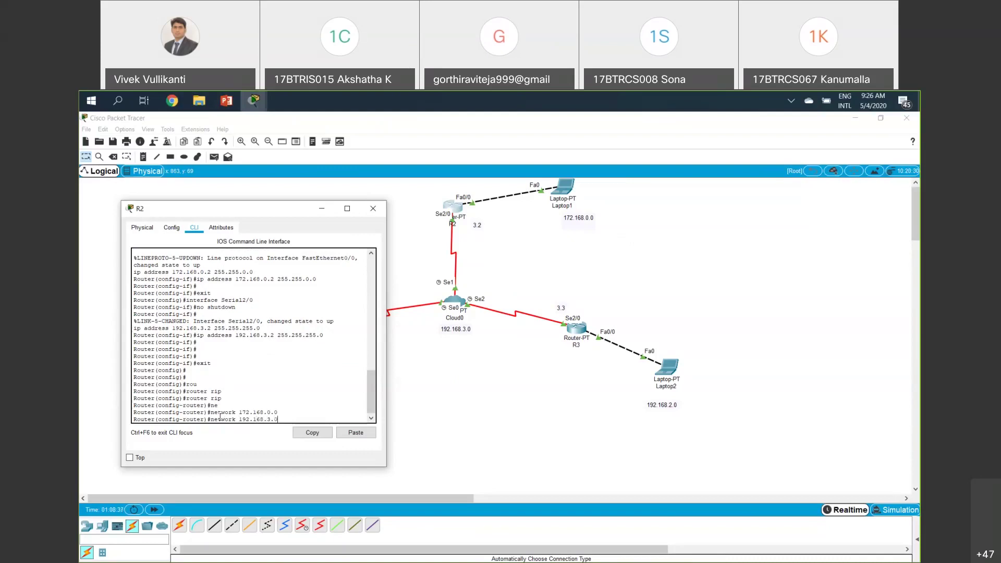
key(Return)
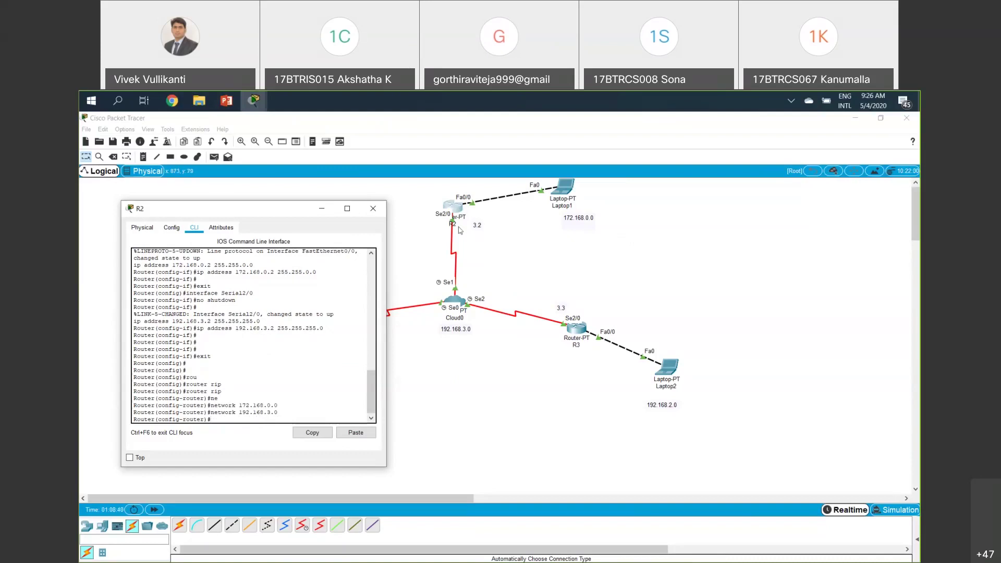
click(373, 209)
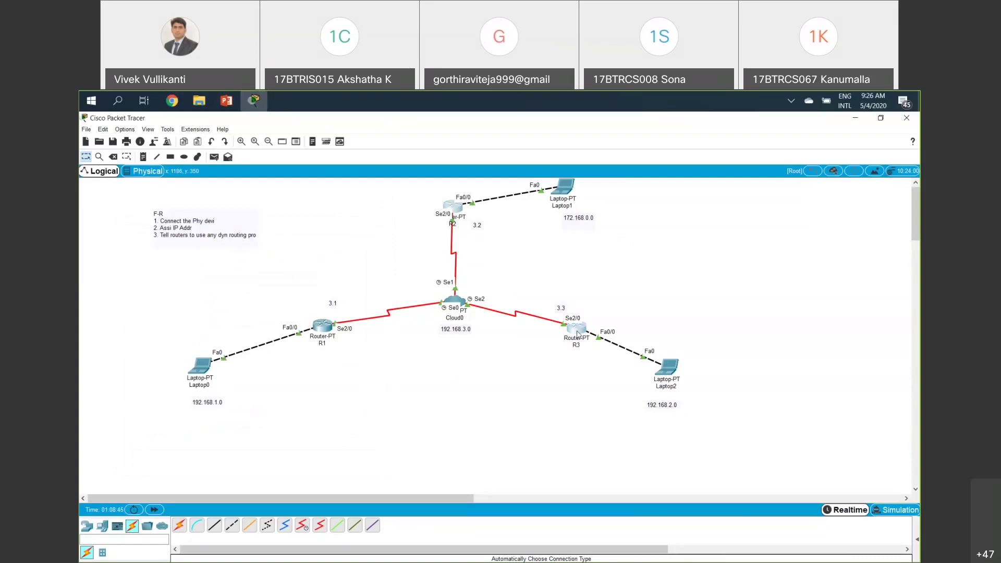
- Open router R3's command line beside the topology and exit to global configuration mode
click(577, 333)
click(440, 223)
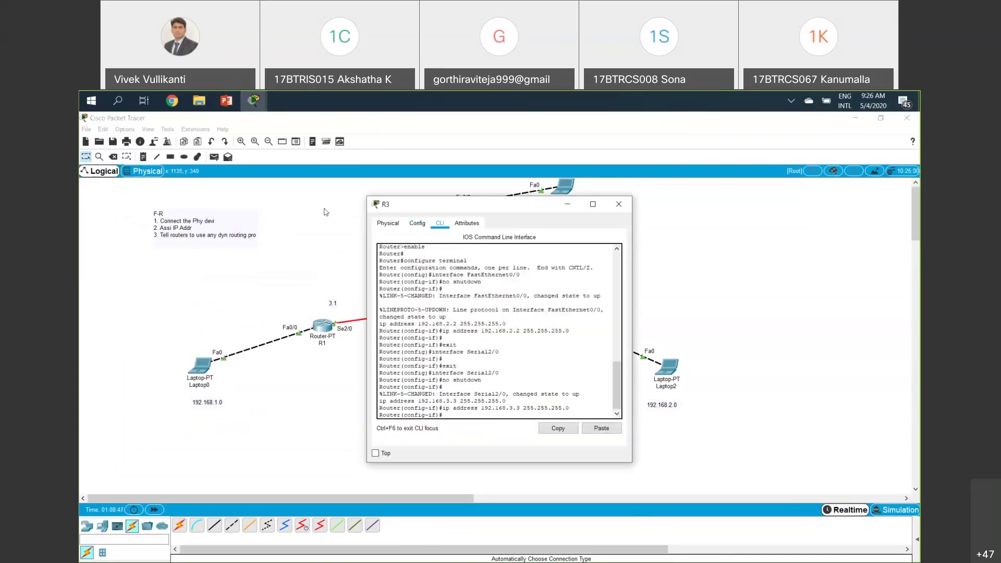
drag(469, 203, 232, 196)
text(exi)
text(t)
key(Return)
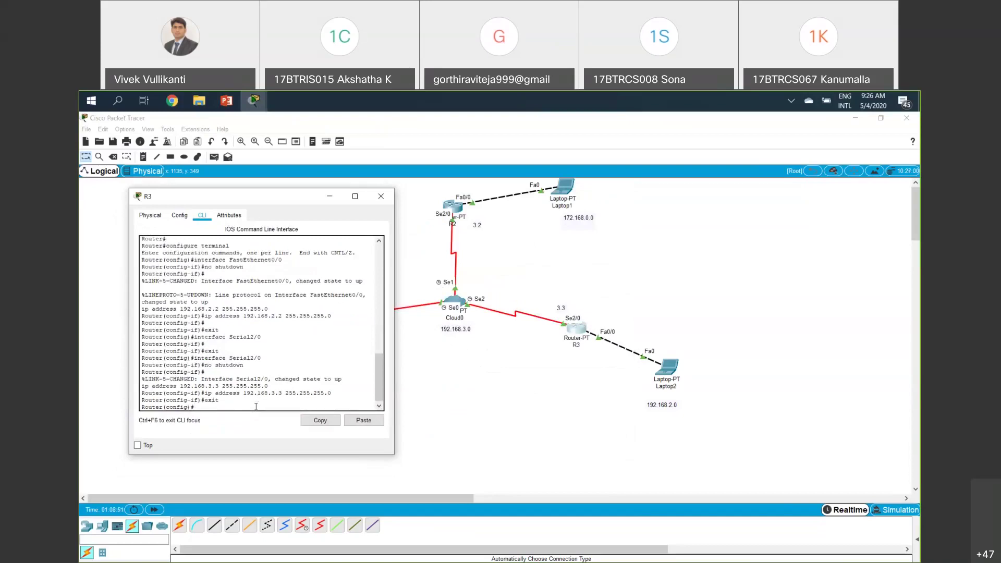
- Enter RIP configuration on router R3 and add network 192.168.2.0
text(router rip)
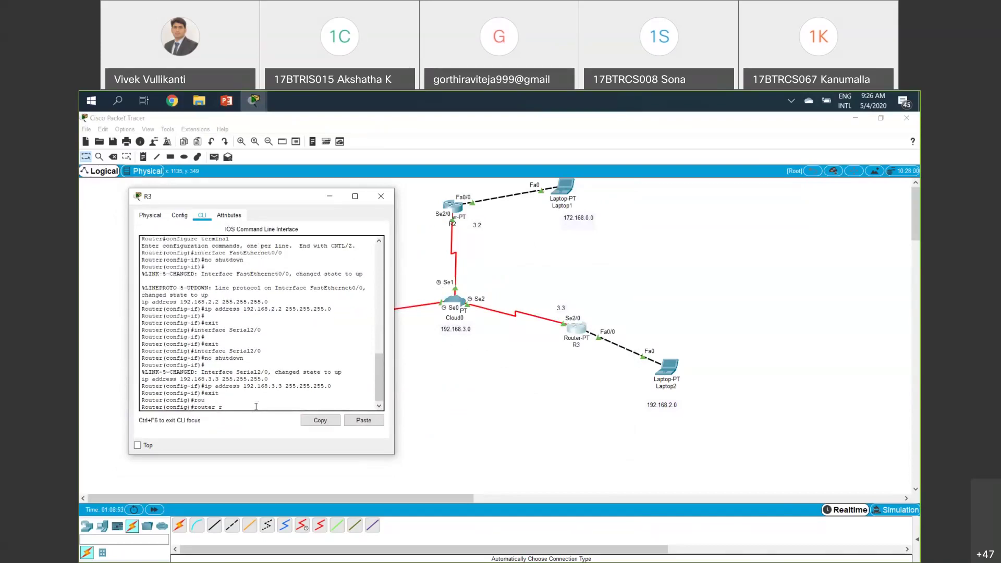
key(Return)
text(net)
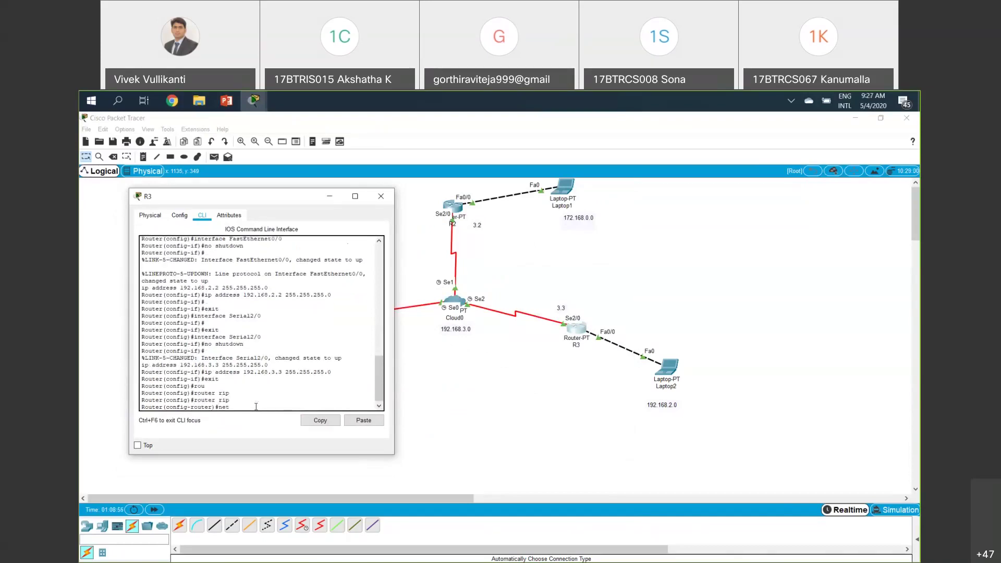
key(Tab)
text(192.168.2.0)
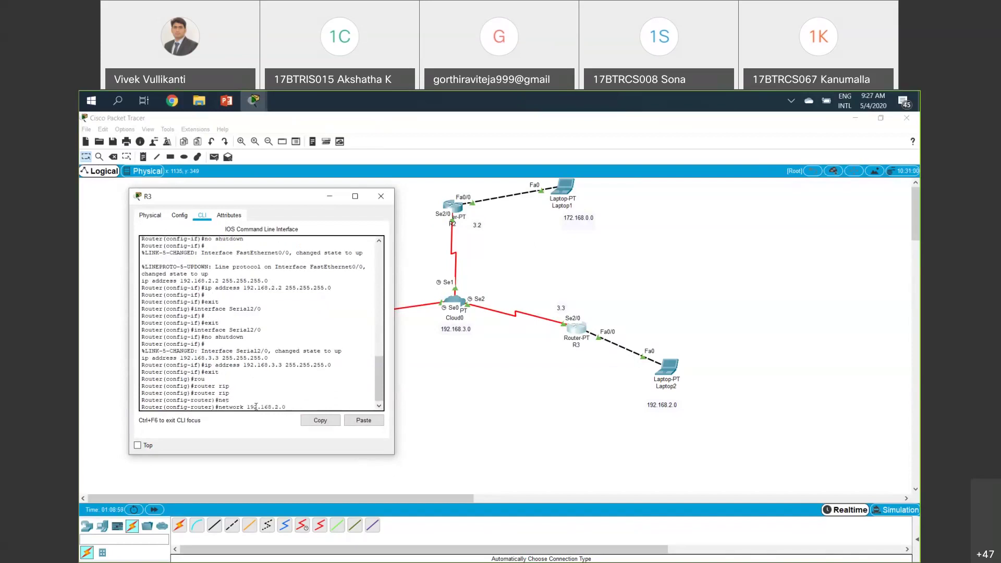
key(Return)
- Add network 192.168.3.0 to router R3's RIP configuration, exit RIP mode and close the router window
text(nfig-router)#n)
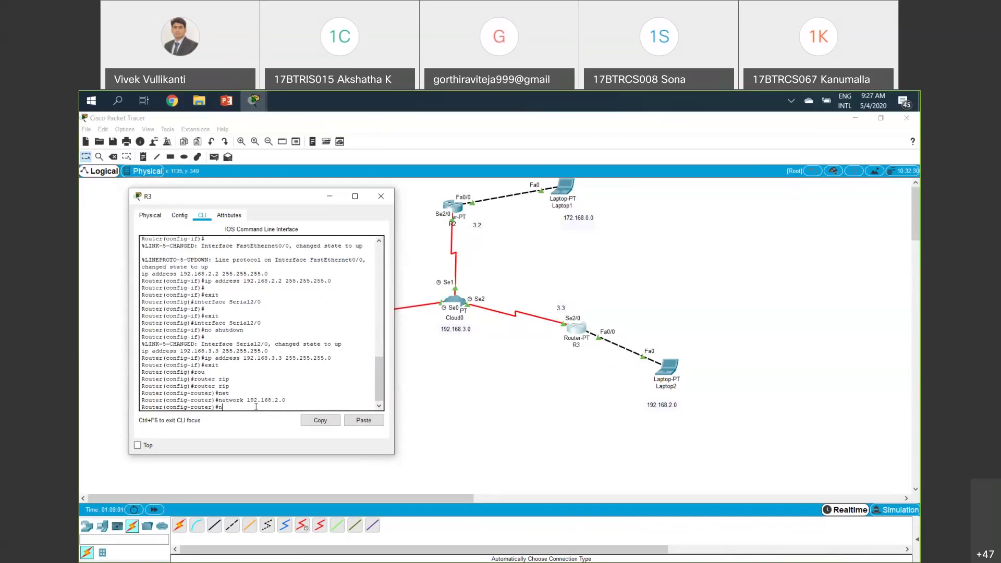
key(Return)
text(ne)
key(Tab)
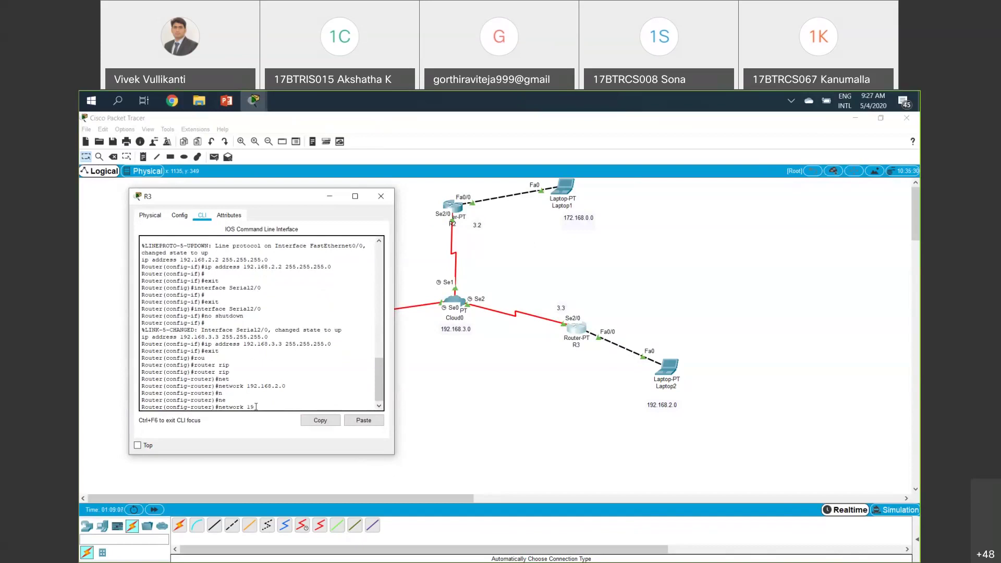
text(192.168.3.0)
key(Return)
text(exit)
key(Return)
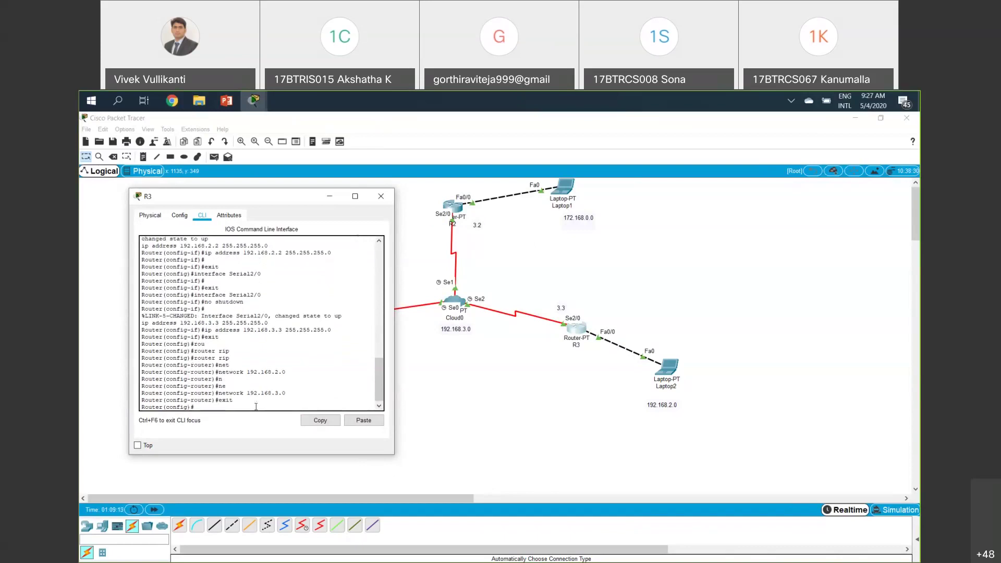
click(380, 196)
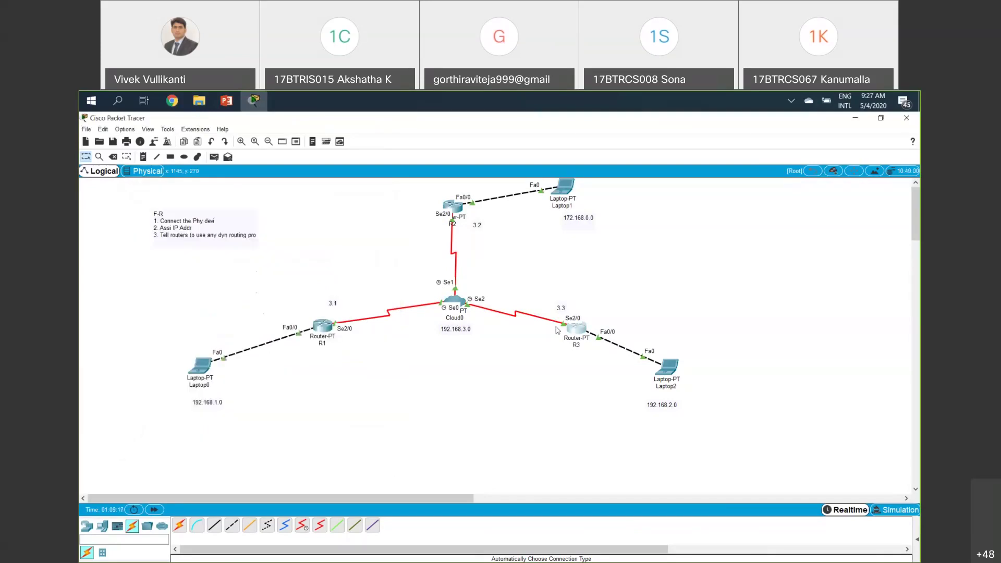
- Append "-RIP" to the routing protocol line of the F-R note
double_click(244, 245)
click(212, 243)
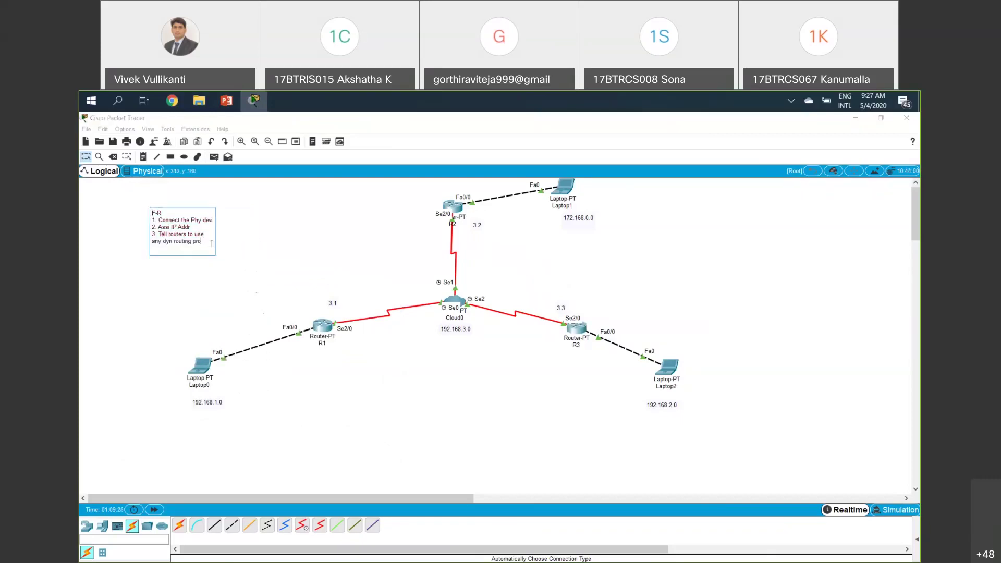
text(-RIP)
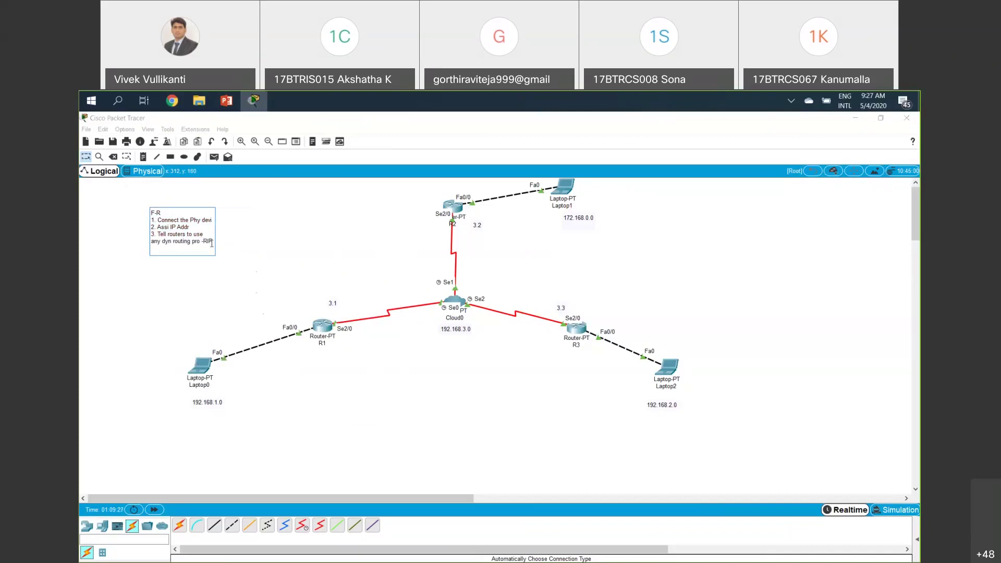
click(319, 249)
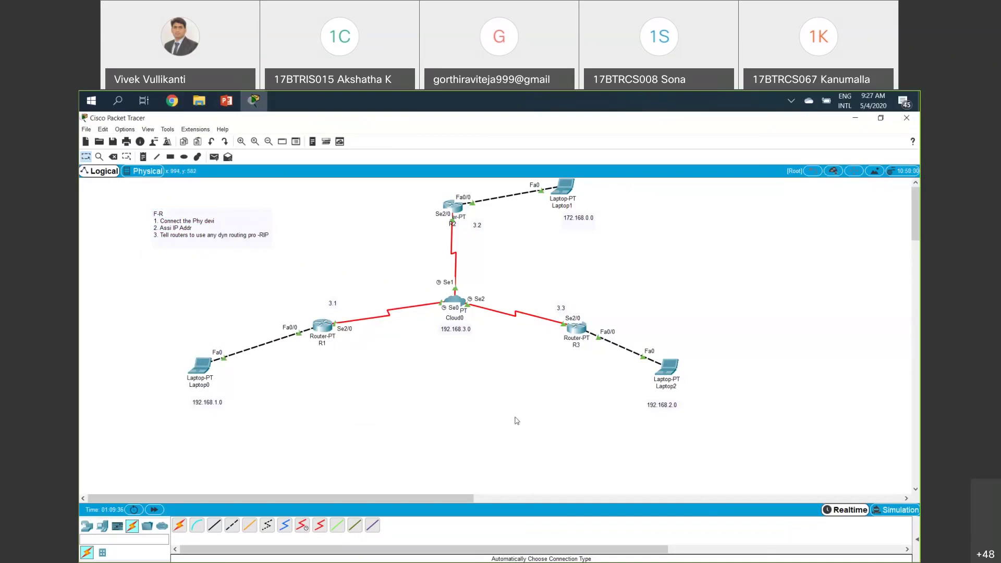
- Add the line "4 Creat DLCI numbers" to the end of the F-R note
double_click(269, 240)
key(Return)
text(4 Creat)
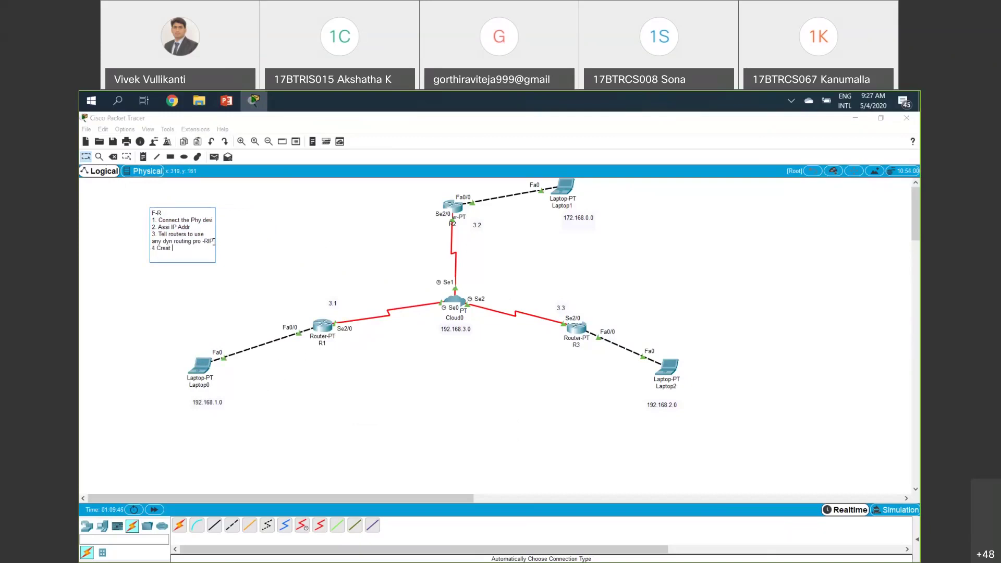
text( DLCI numbers)
key(Return)
click(154, 293)
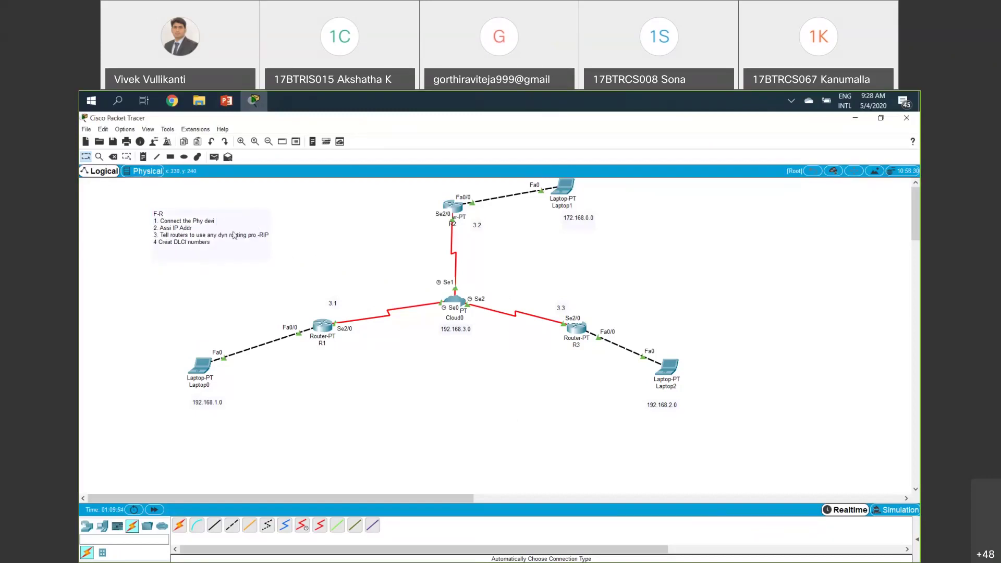
- Place a text note below router R1 reading "DCLI 102" with "103" on the second line
click(144, 157)
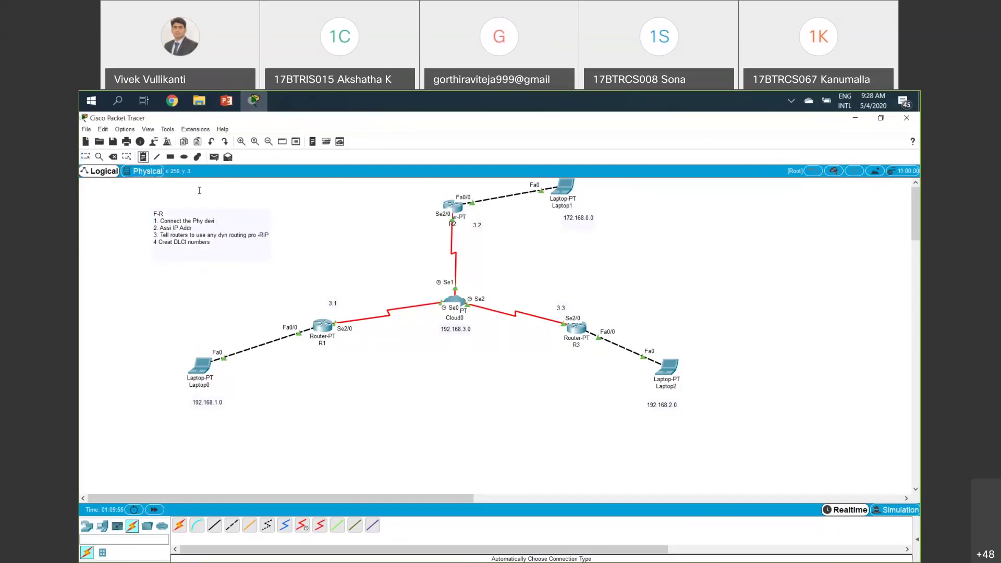
click(320, 364)
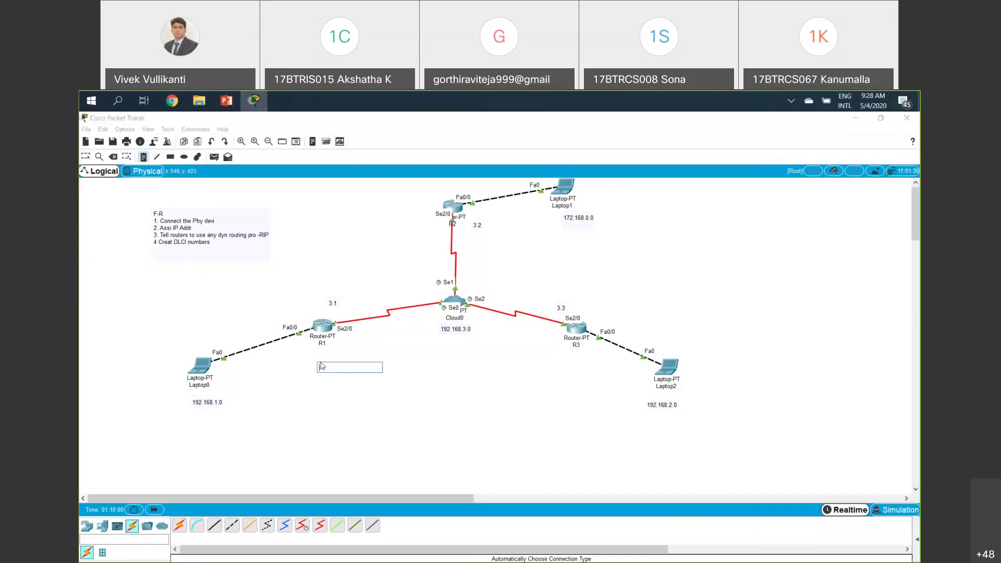
text(DL)
text(CI 10)
text(2)
key(Return)
text(103)
key(Home)
drag(343, 368, 336, 368)
click(352, 374)
mouse_move(342, 368)
mouse_down()
mouse_move(320, 367)
mouse_move(324, 348)
mouse_move(340, 367)
mouse_up()
click(339, 368)
double_click(338, 367)
click(339, 367)
drag(339, 367, 342, 367)
click(347, 367)
drag(343, 368, 332, 367)
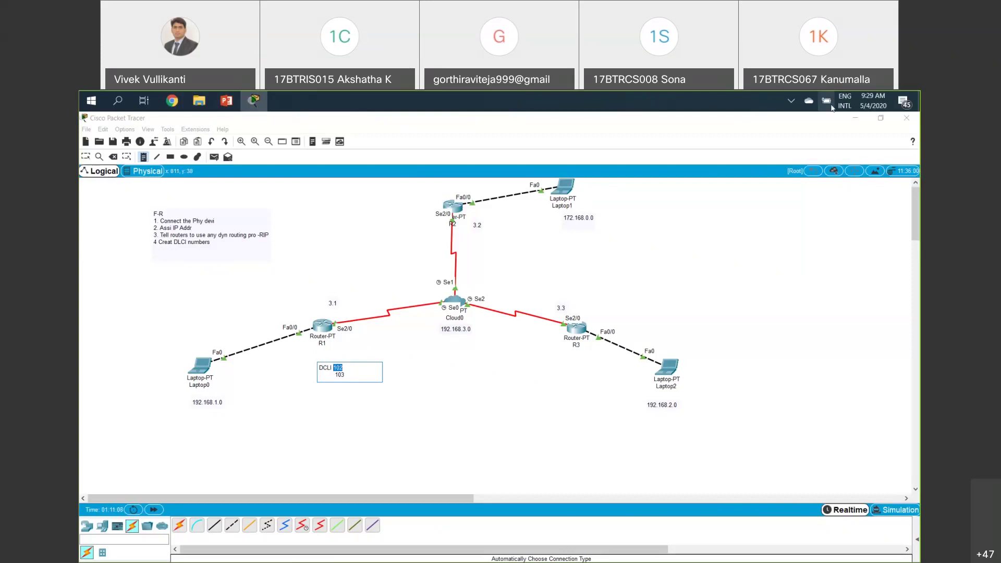
click(337, 367)
drag(339, 368, 338, 374)
click(346, 374)
- Place a text note beside router R2 reading "DLCI 201" with "203" on the second line
key(Escape)
click(143, 156)
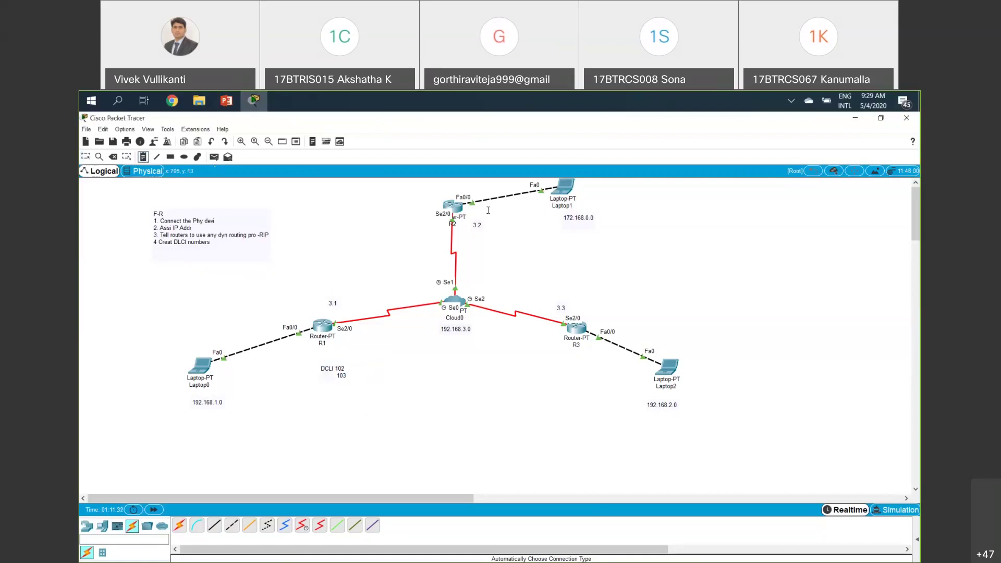
click(512, 227)
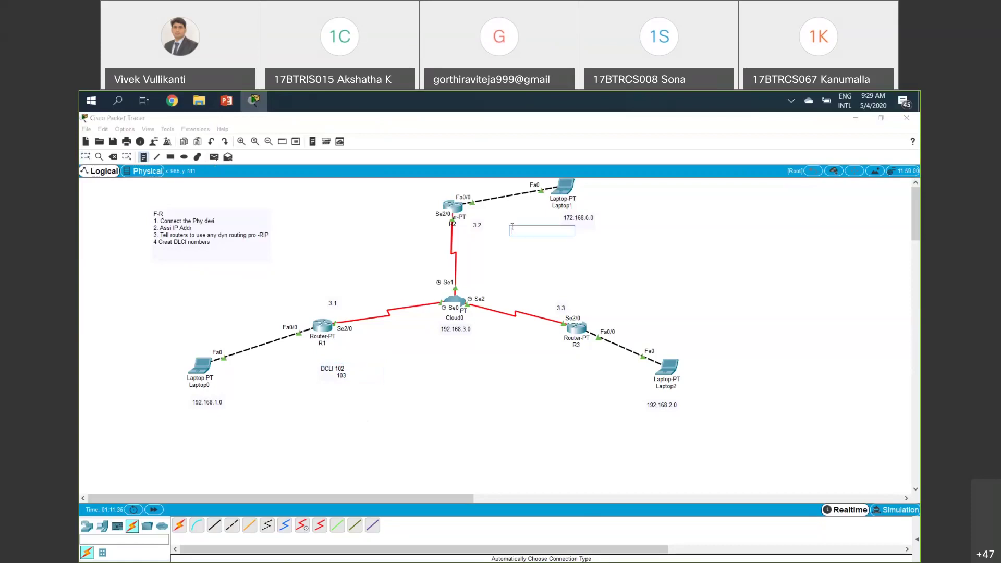
text(DLCI 20)
text(1)
key(Return)
text(203)
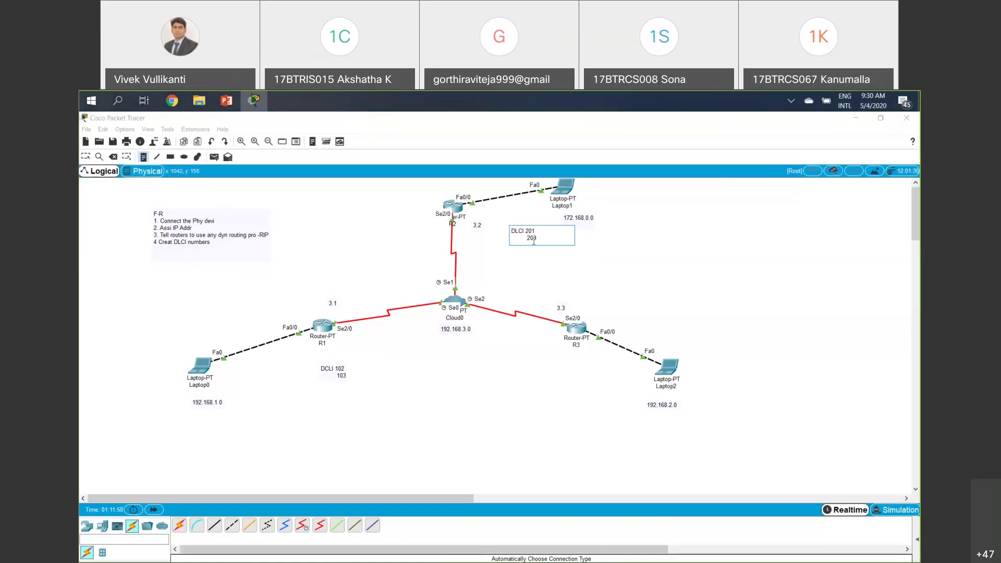
drag(537, 238, 527, 237)
click(576, 369)
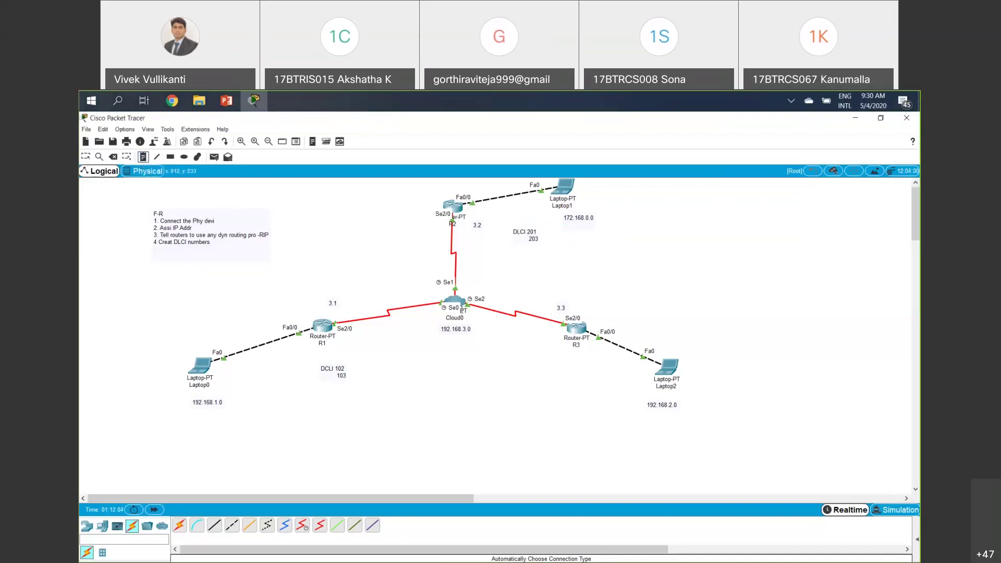
- Place a text note below router R3 reading "DLCI 301" with "302" on the second line
click(567, 363)
text(D)
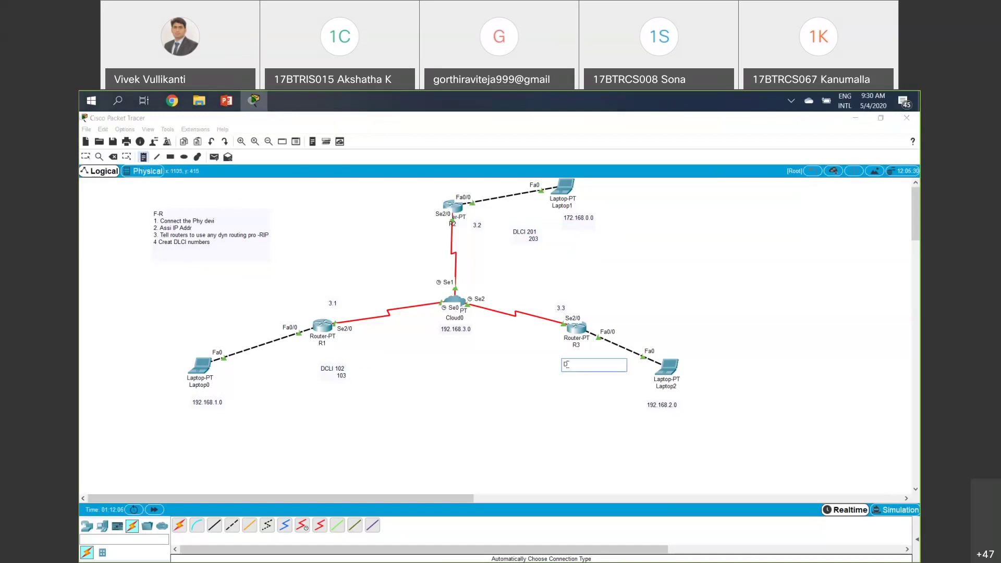
text(LCI 301)
key(Return)
text(30)
click(588, 407)
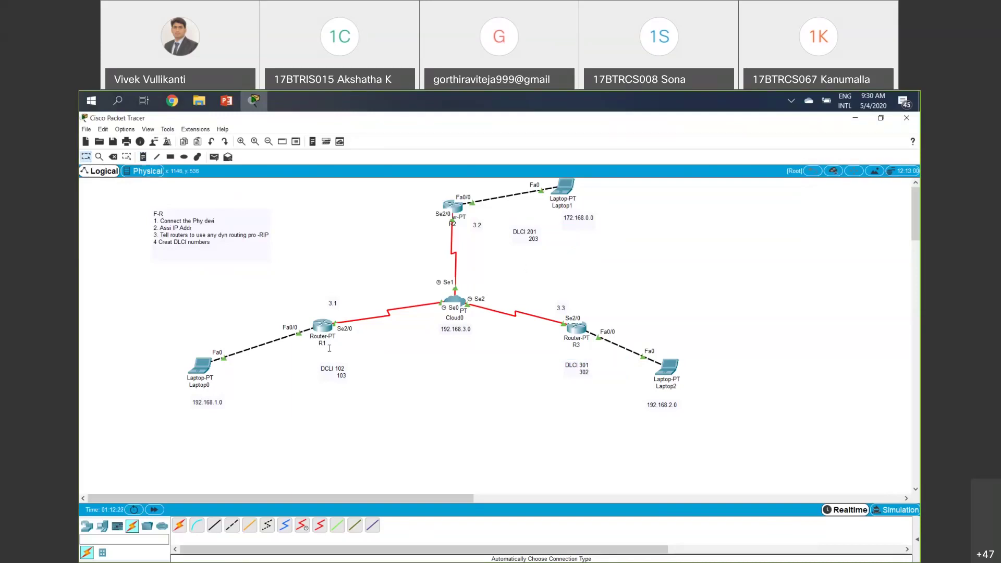
- Append "& we map" to the DLCI numbers line of the F-R note
click(214, 244)
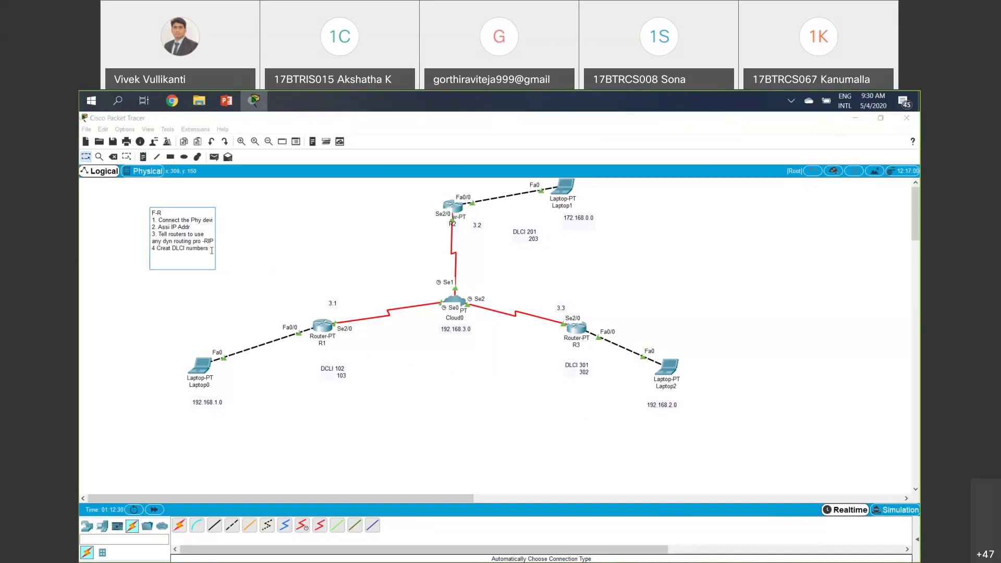
text(& we )
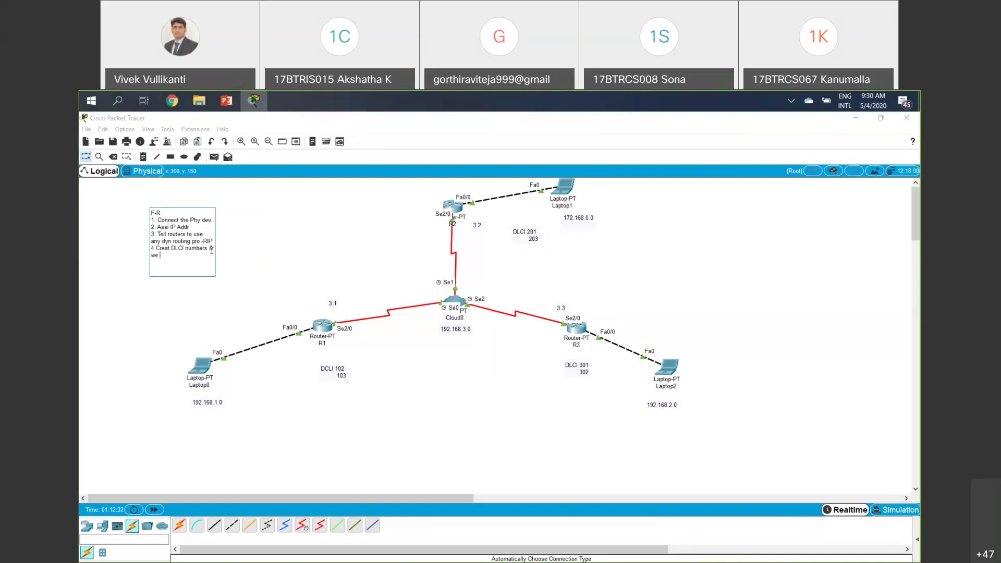
text(map)
click(473, 494)
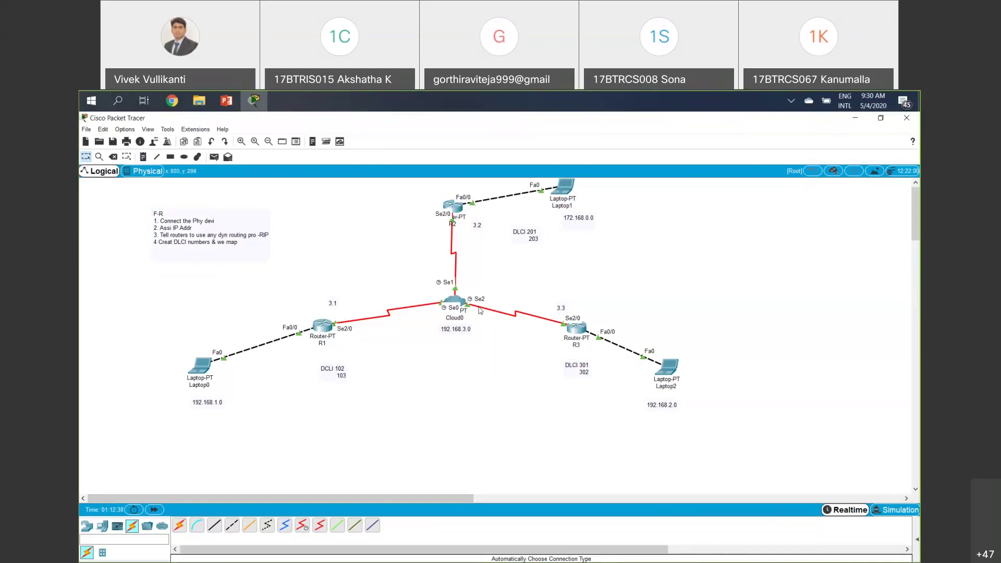
- Open the Frame Relay settings of Cloud0's Serial0 interface and widen the device window
click(462, 305)
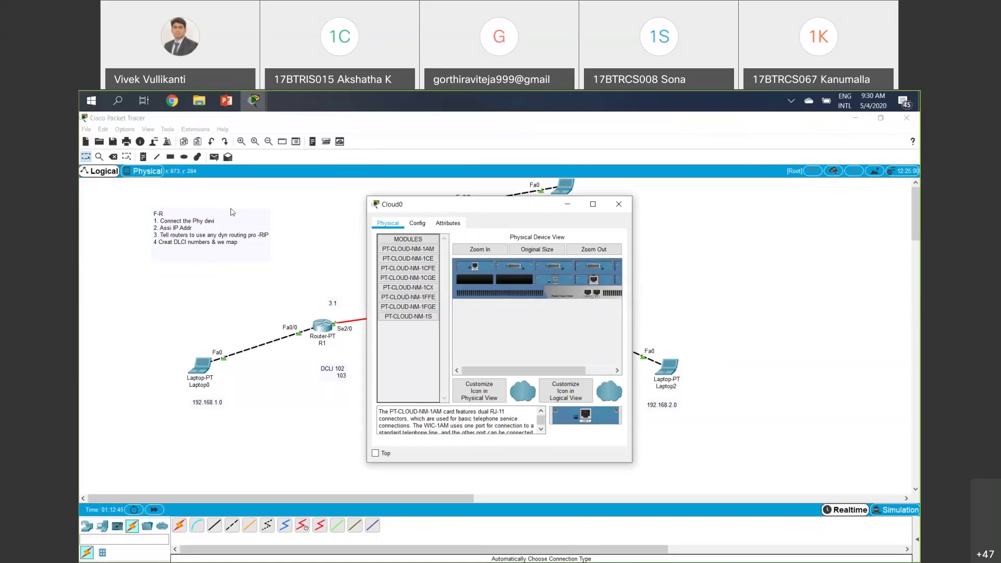
drag(232, 212, 232, 212)
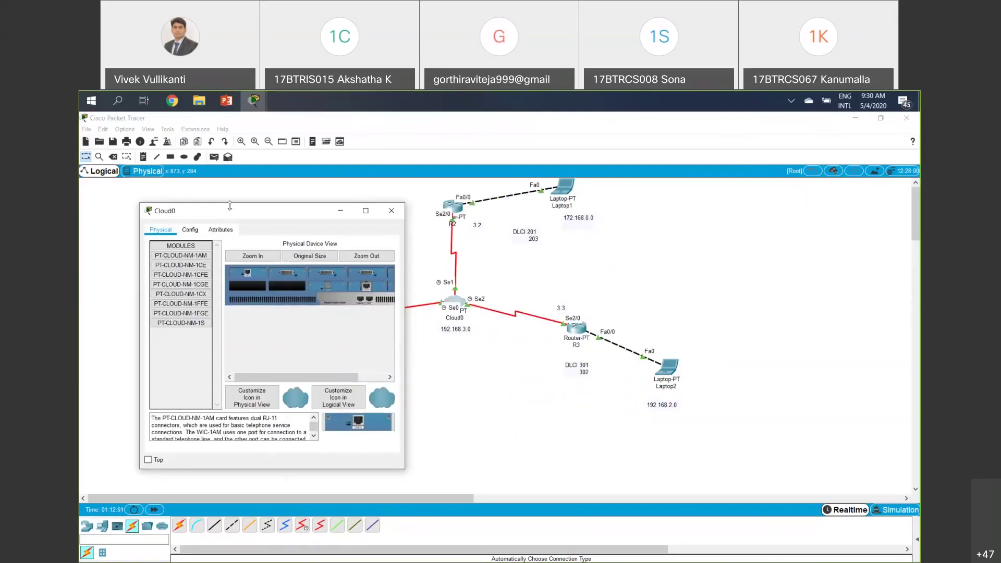
click(196, 233)
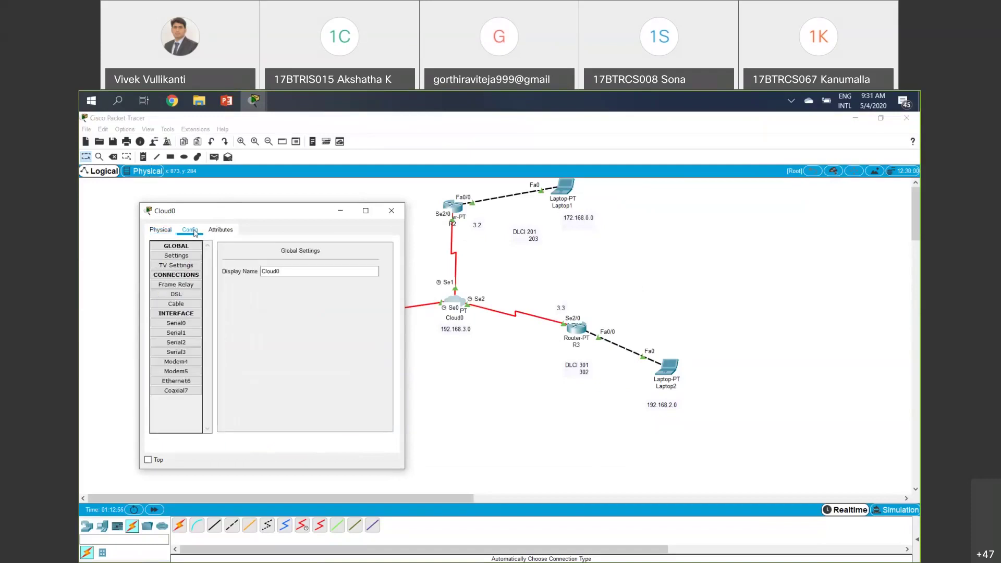
drag(302, 212, 272, 192)
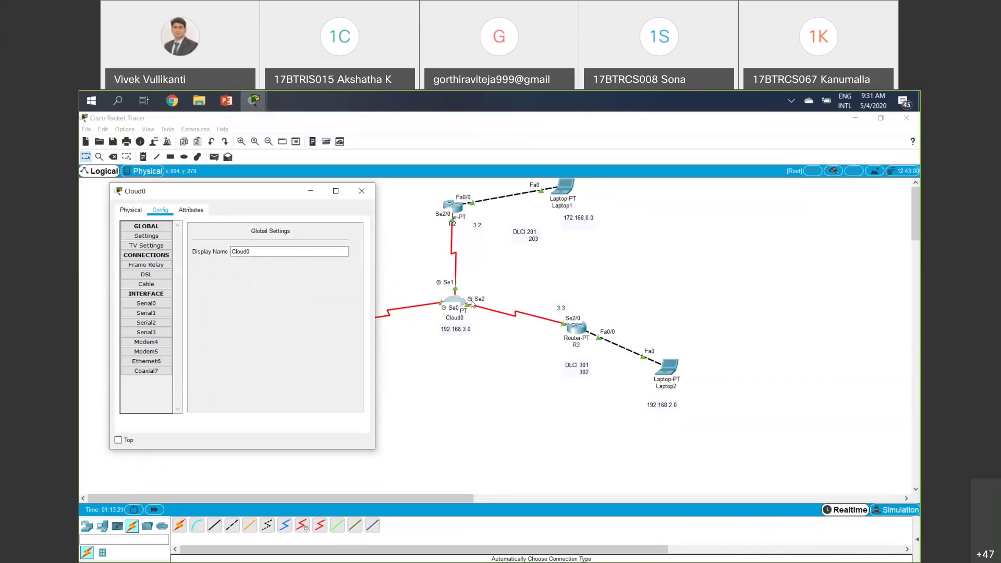
click(160, 305)
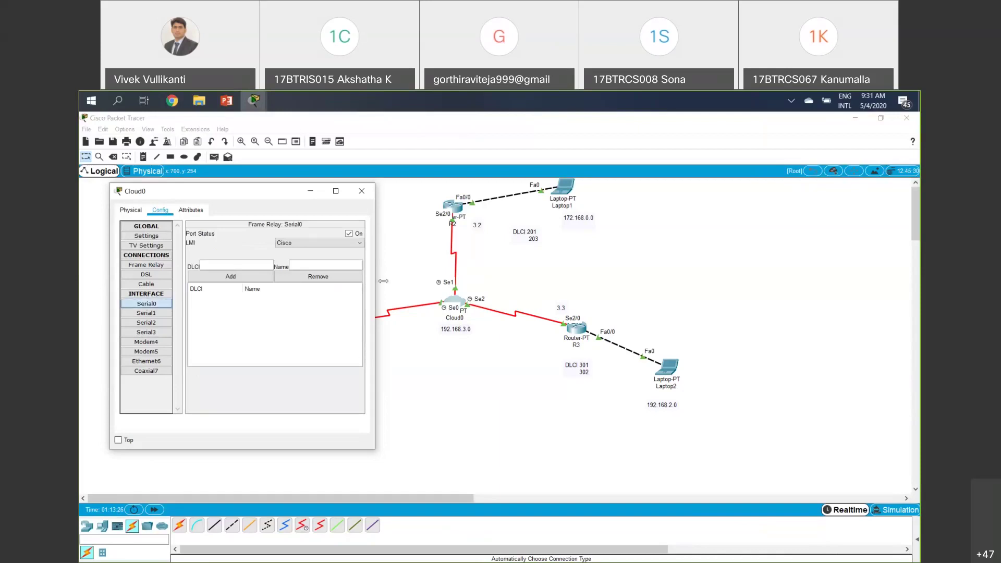
drag(383, 281, 414, 281)
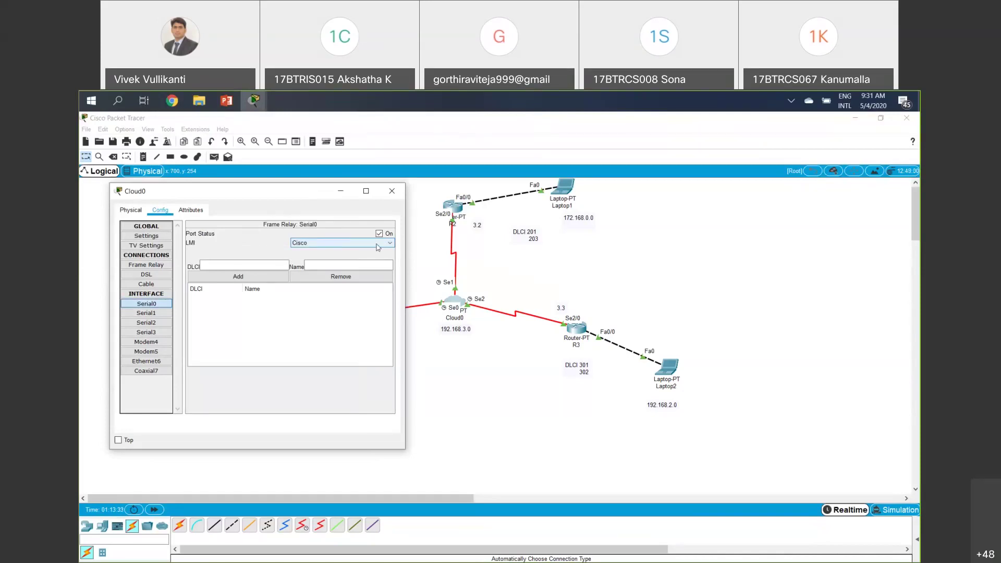
- Keep the LMI type Cisco on Cloud0's Serial0 and add DLCI 102 with the name R2
click(378, 248)
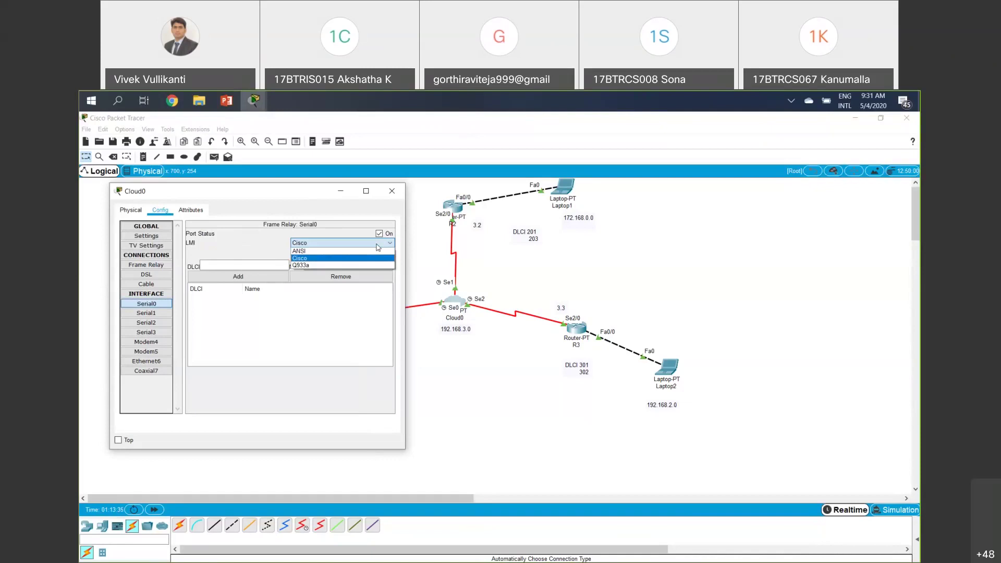
click(262, 257)
click(252, 267)
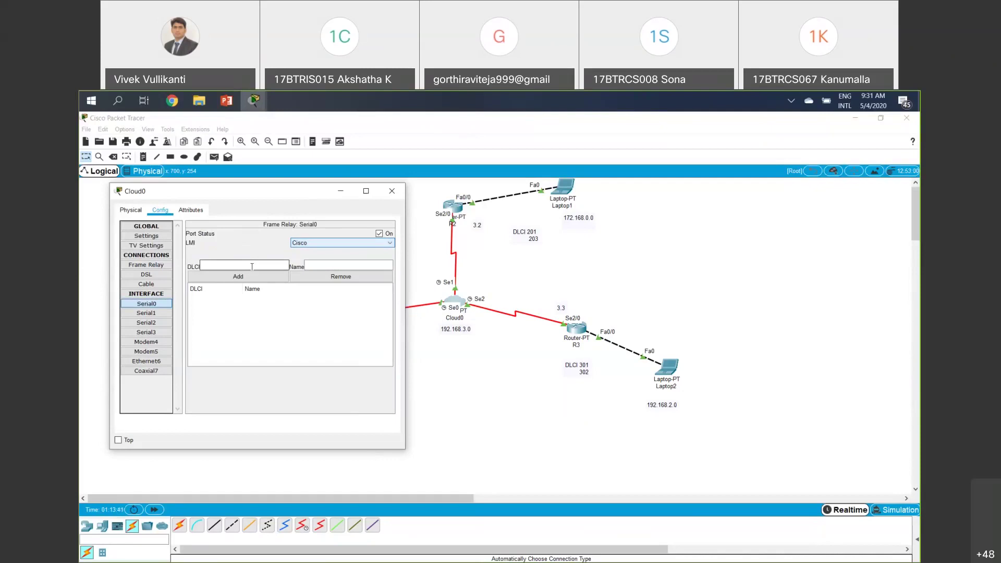
text(102)
click(462, 311)
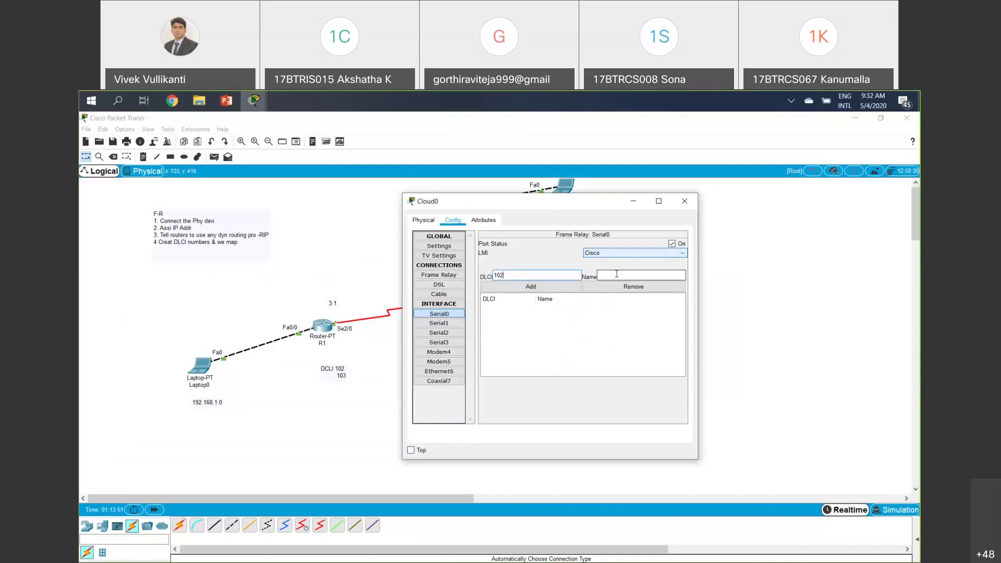
click(617, 274)
text(R2)
click(551, 290)
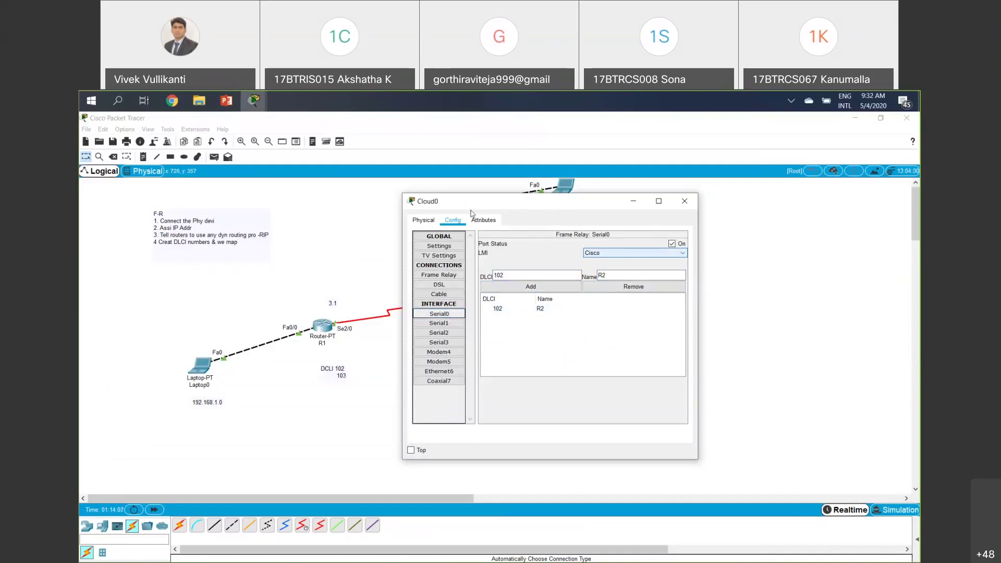
- Add DLCI 103 with the name R3 to Cloud0's Serial0 interface
drag(469, 201, 536, 204)
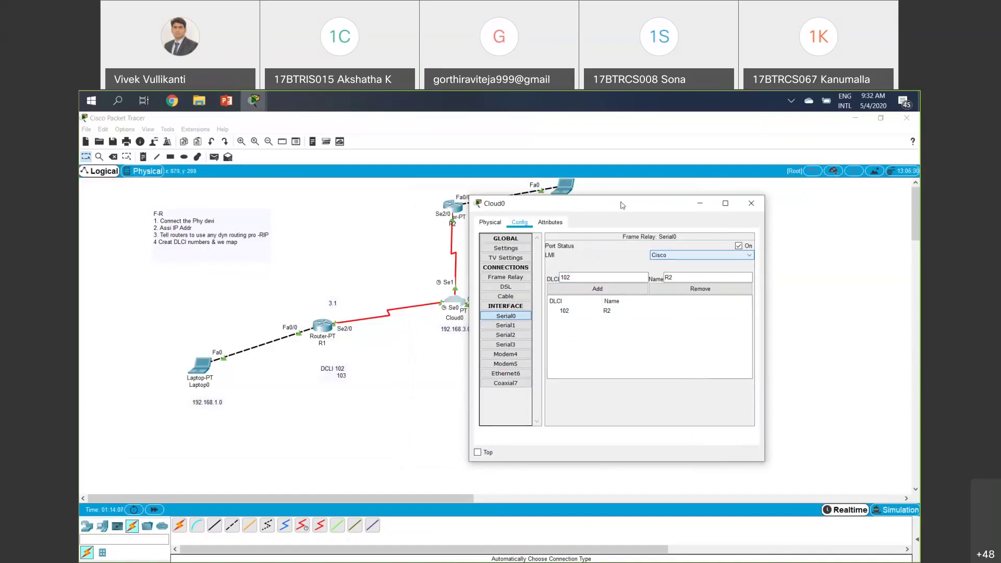
drag(591, 203, 451, 201)
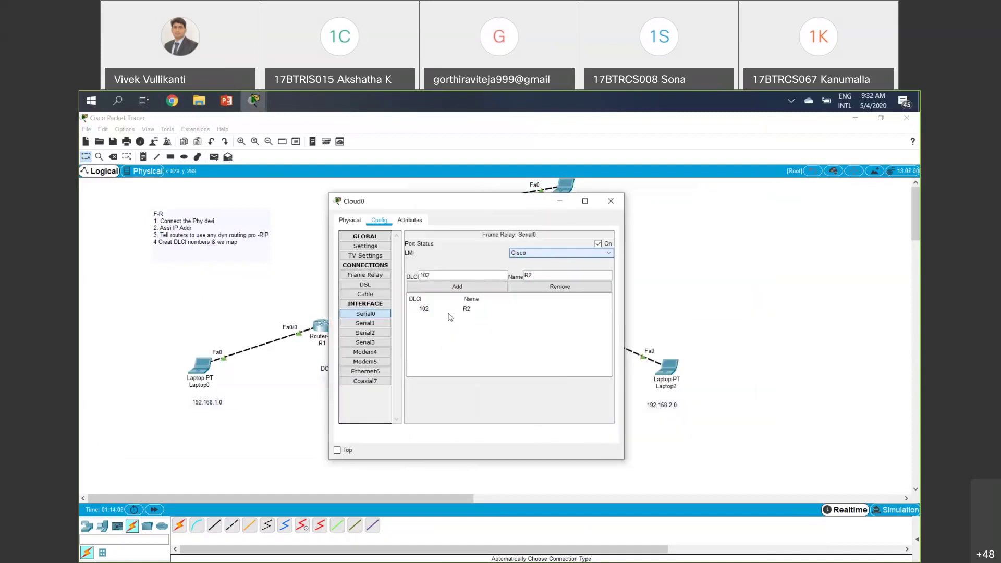
click(447, 273)
key(BackSpace)
text(3)
click(543, 274)
key(BackSpace)
text(3)
click(457, 286)
- Switch to Cloud0's Serial1 interface and add DLCI 201 with the name R1
drag(334, 213, 24, 243)
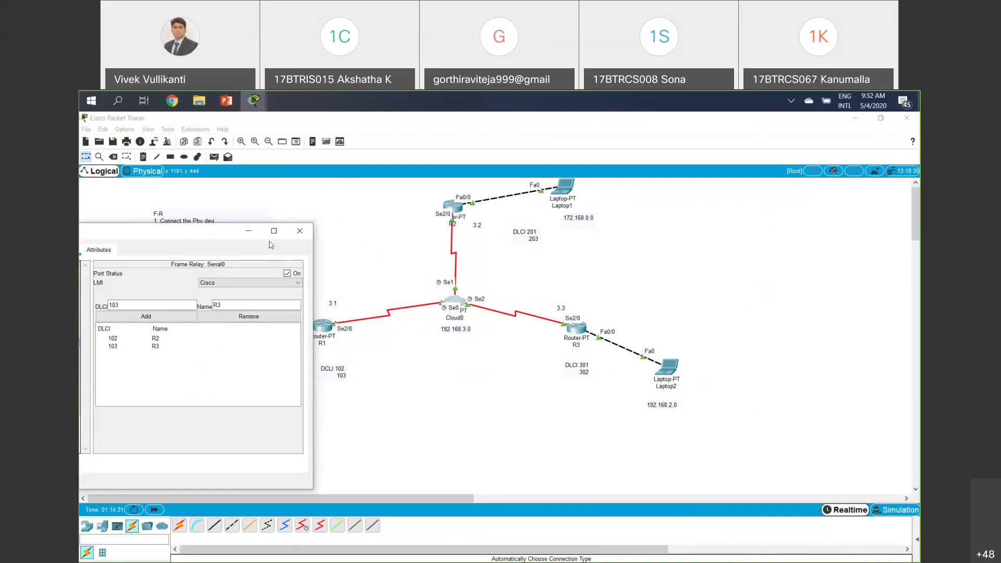
drag(271, 232, 402, 204)
click(184, 316)
click(185, 324)
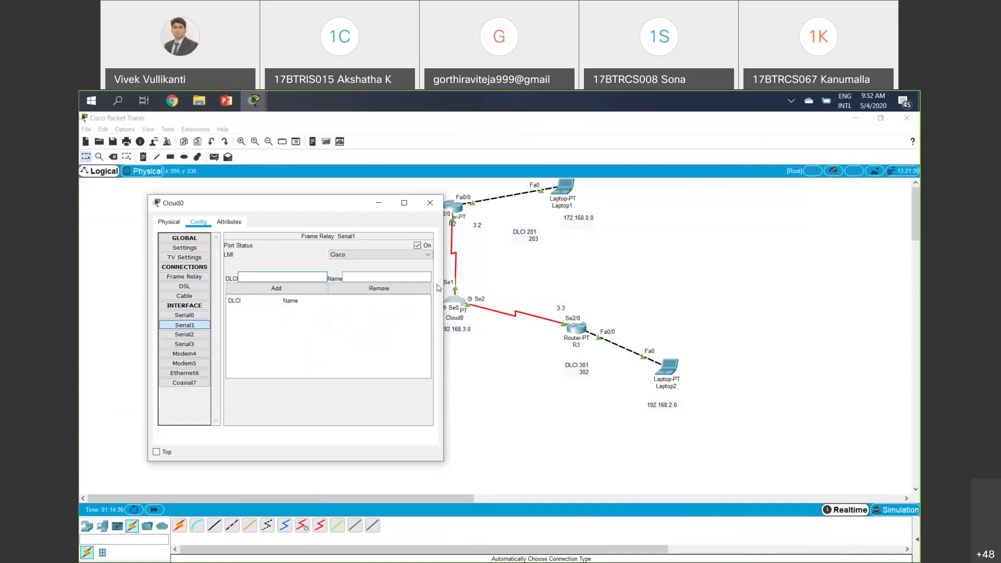
click(455, 293)
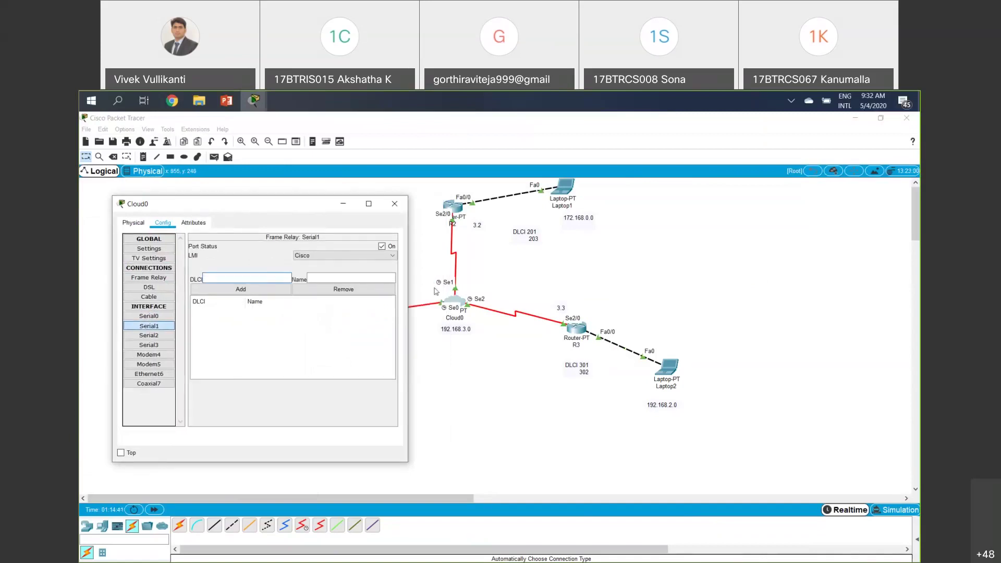
click(266, 279)
text(201)
click(315, 278)
text(R1)
click(232, 289)
- Add DLCI 203 with the name R3 to Cloud0's Serial1 interface
key(BackSpace)
text(3)
click(327, 278)
key(BackSpace)
text(3)
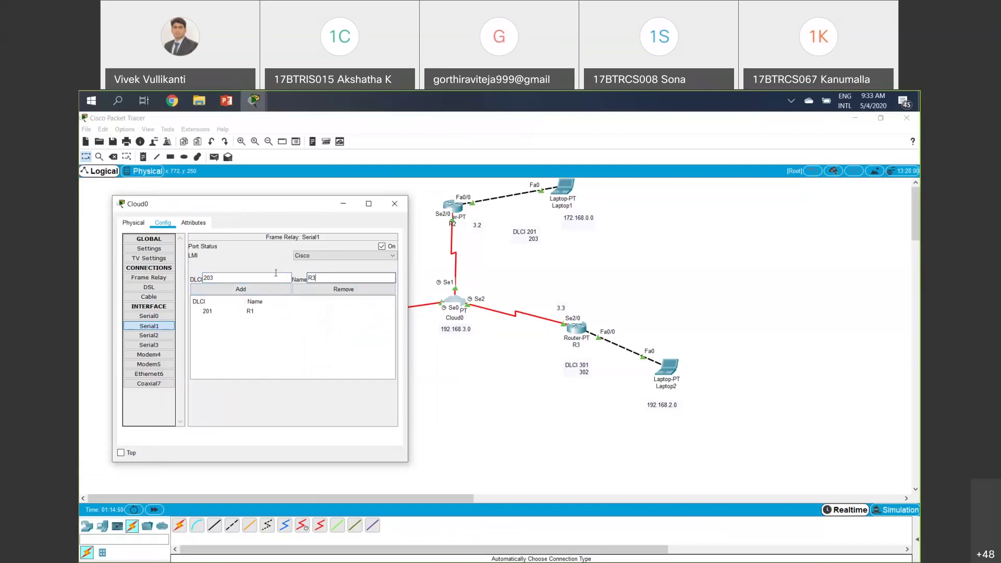
click(241, 289)
- Switch to Cloud0's Serial2 interface and add DLCI 301 with the name R1
click(168, 339)
click(228, 276)
text(301)
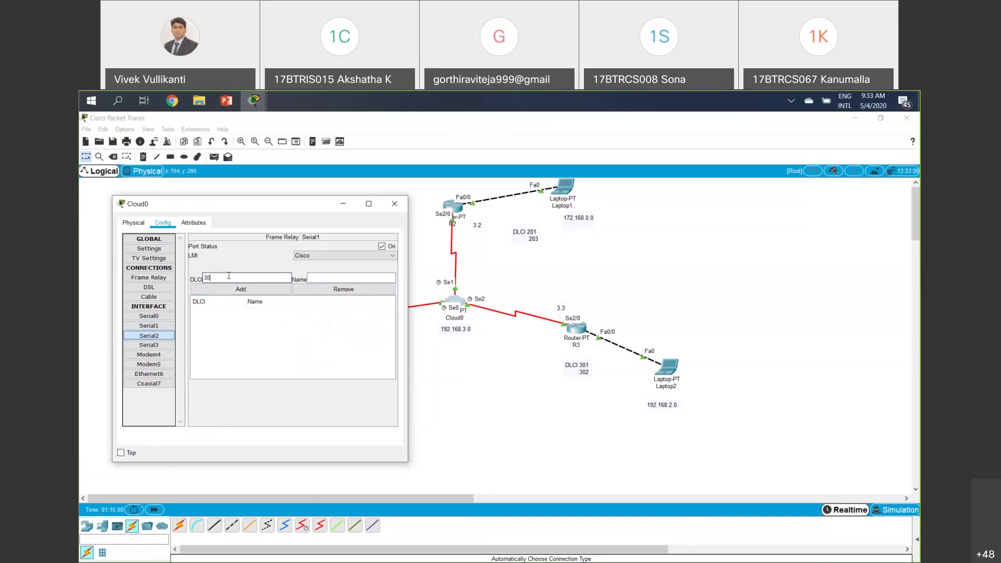
click(307, 280)
text(R1)
click(240, 291)
- Add DLCI 302 with the name R2 to Cloud0's Serial2 interface
text(3)
click(326, 278)
key(BackSpace)
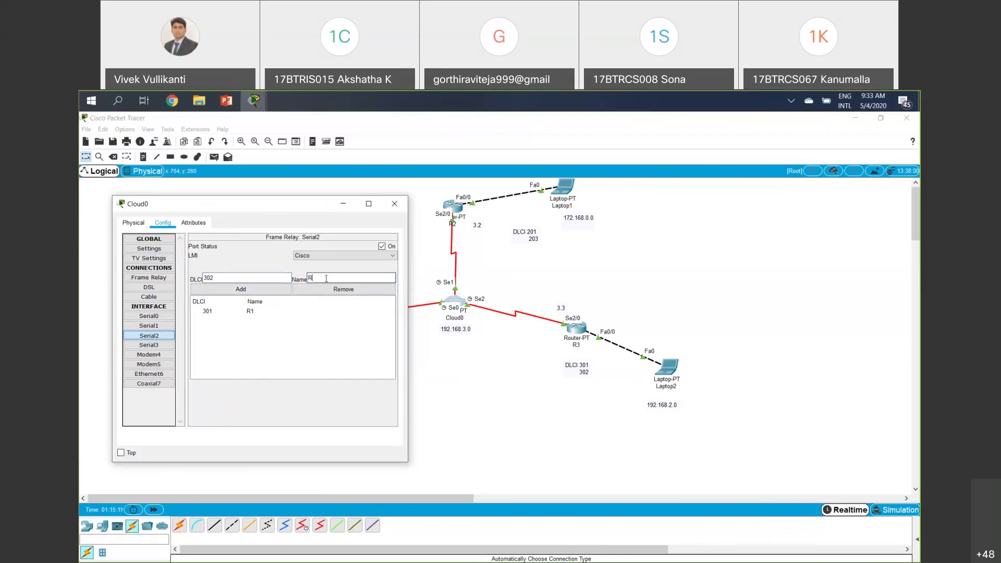
text(2)
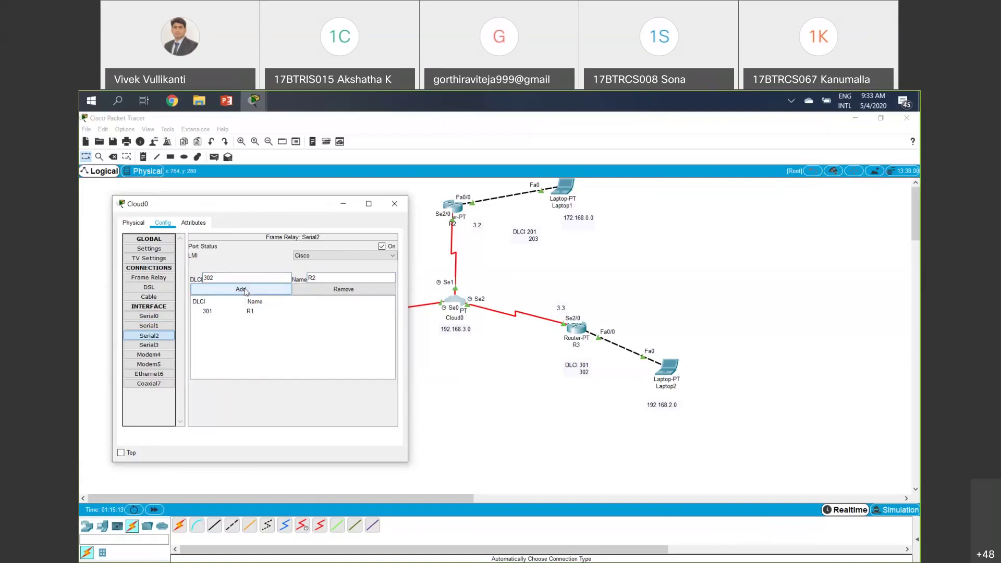
click(288, 292)
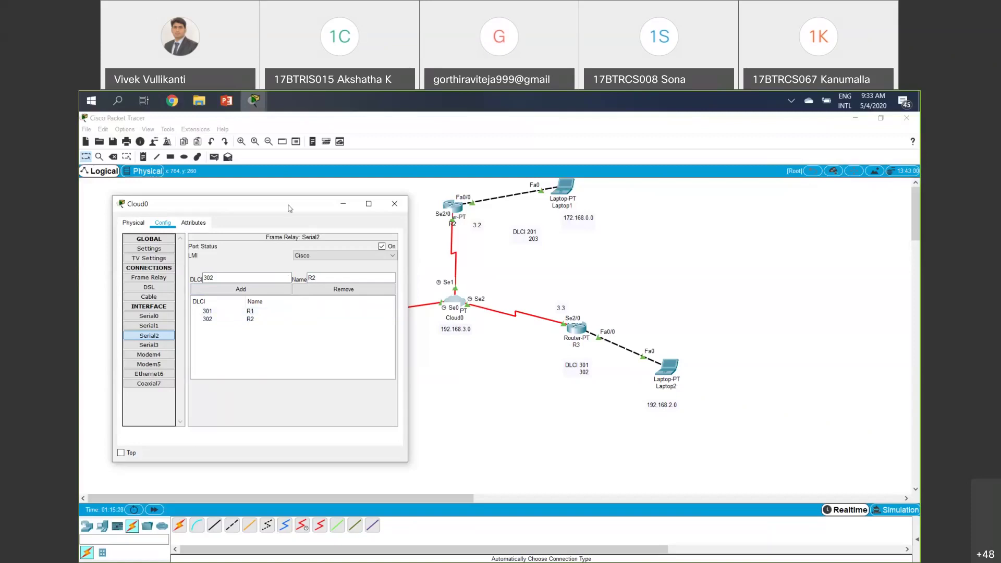
drag(312, 203, 336, 295)
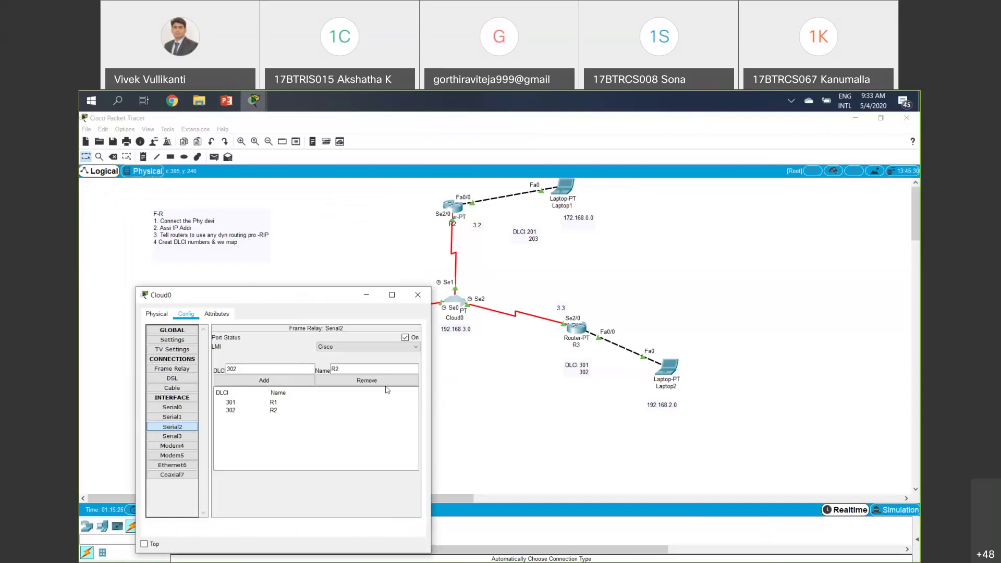
drag(292, 295, 341, 374)
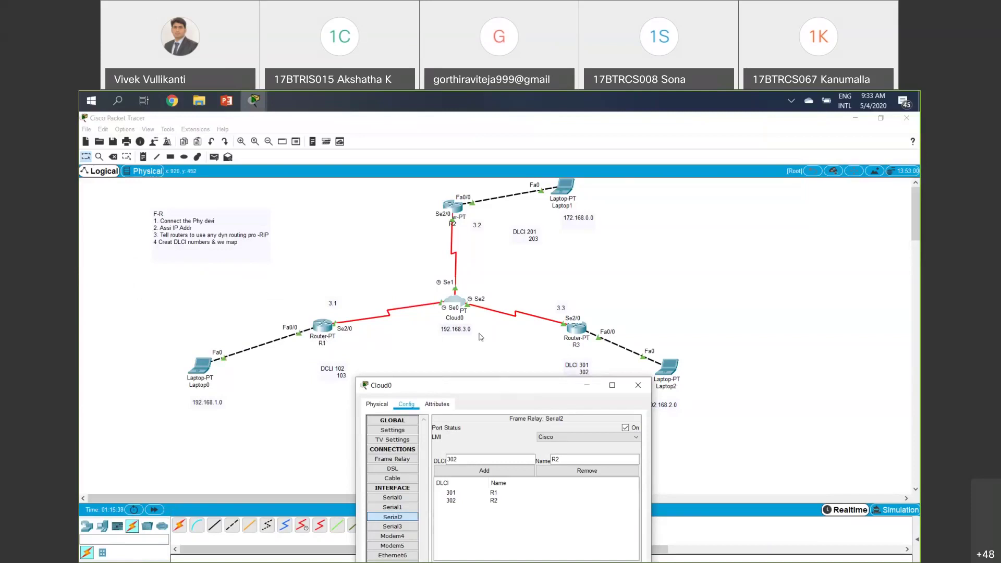
drag(480, 385, 455, 333)
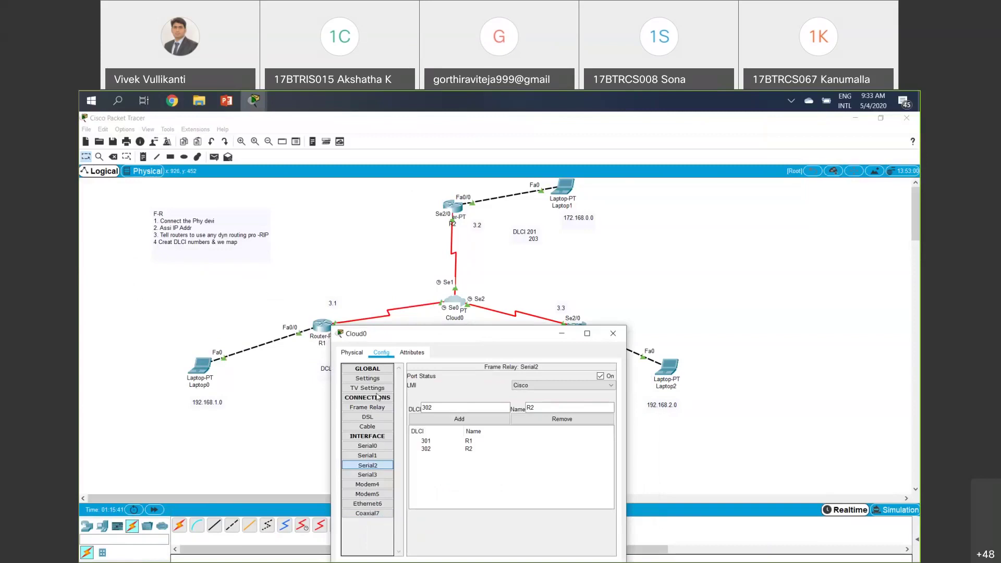
drag(378, 334, 395, 407)
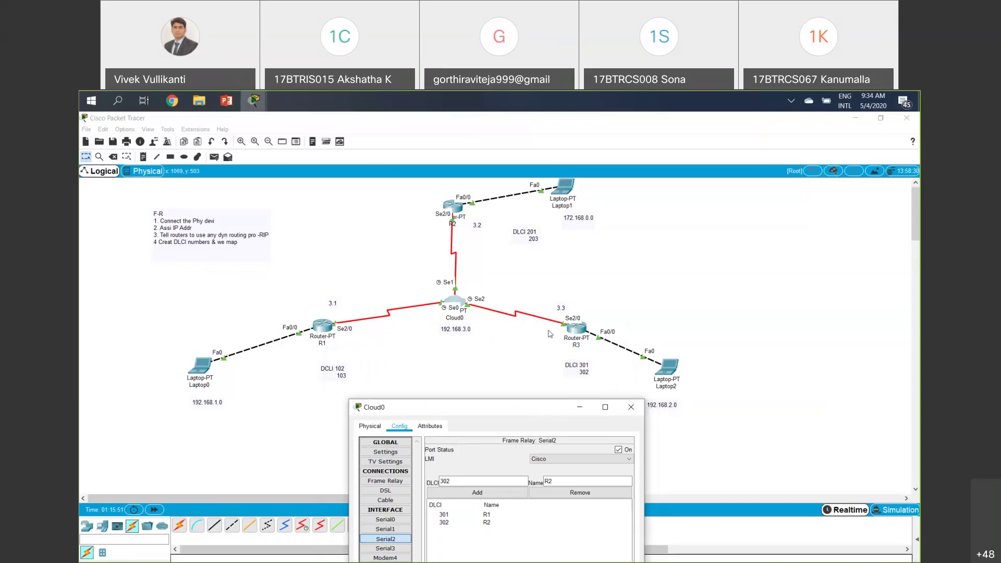
drag(563, 279, 545, 261)
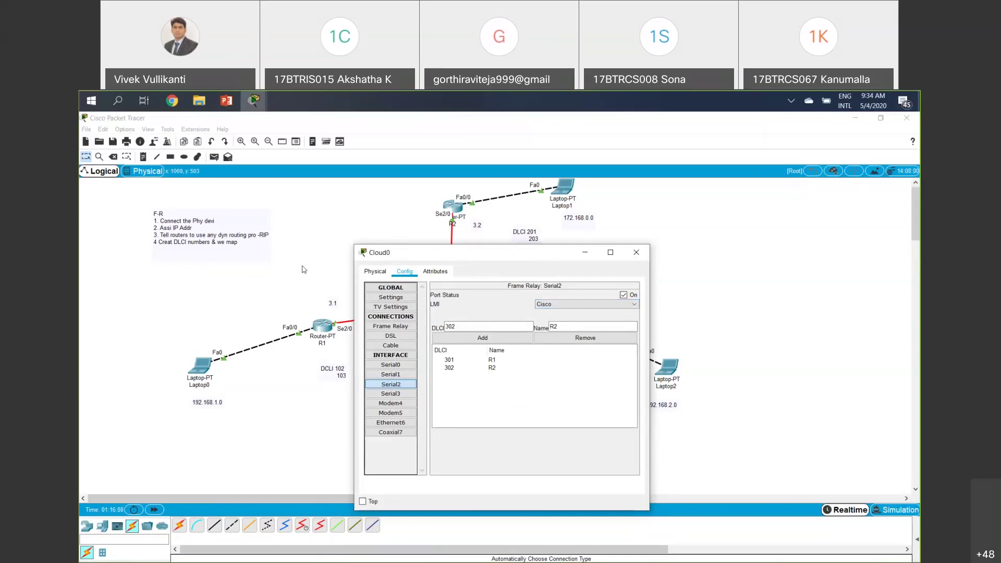
drag(540, 252, 303, 261)
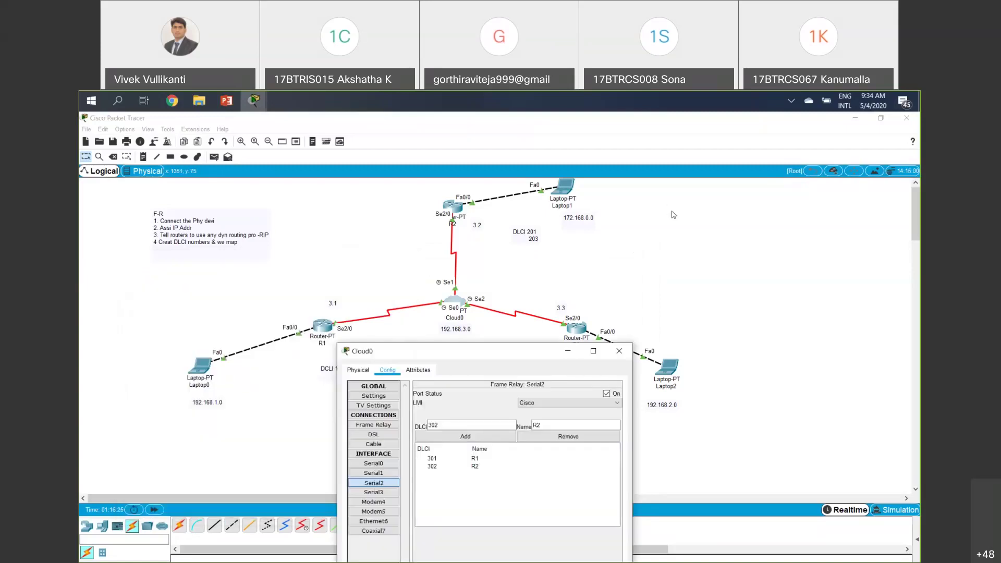
mouse_move(880, 96)
drag(515, 359, 516, 229)
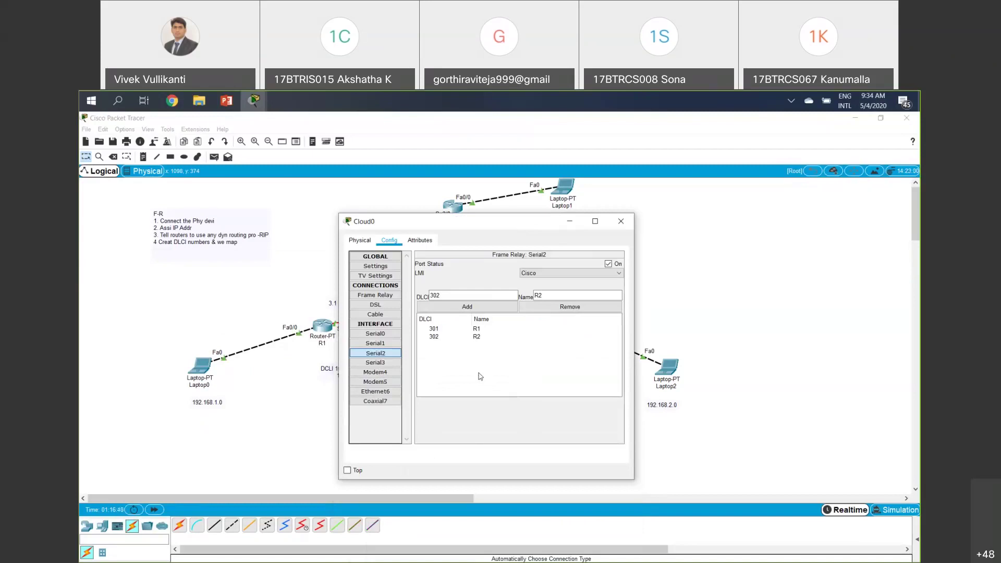
drag(517, 230, 480, 376)
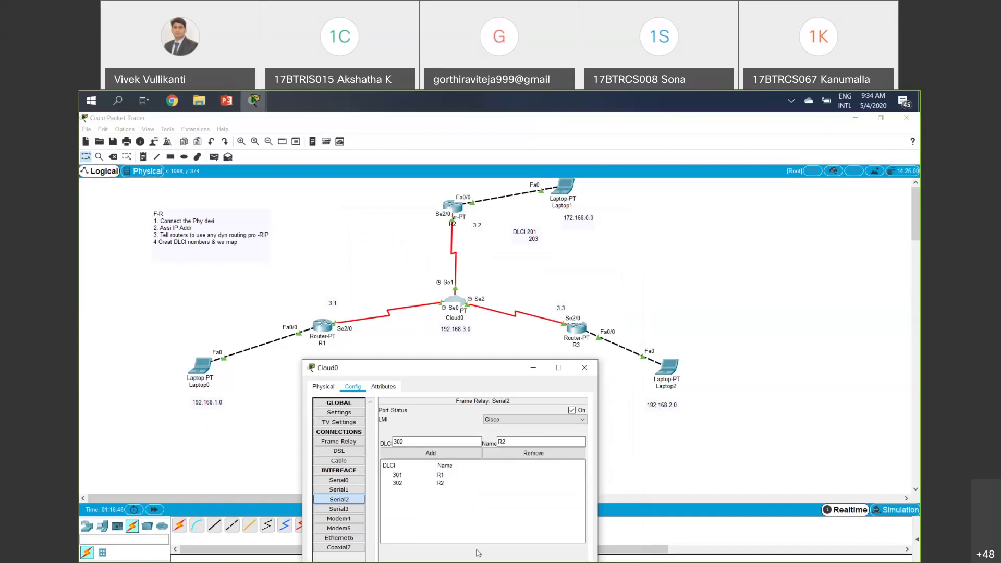
click(766, 271)
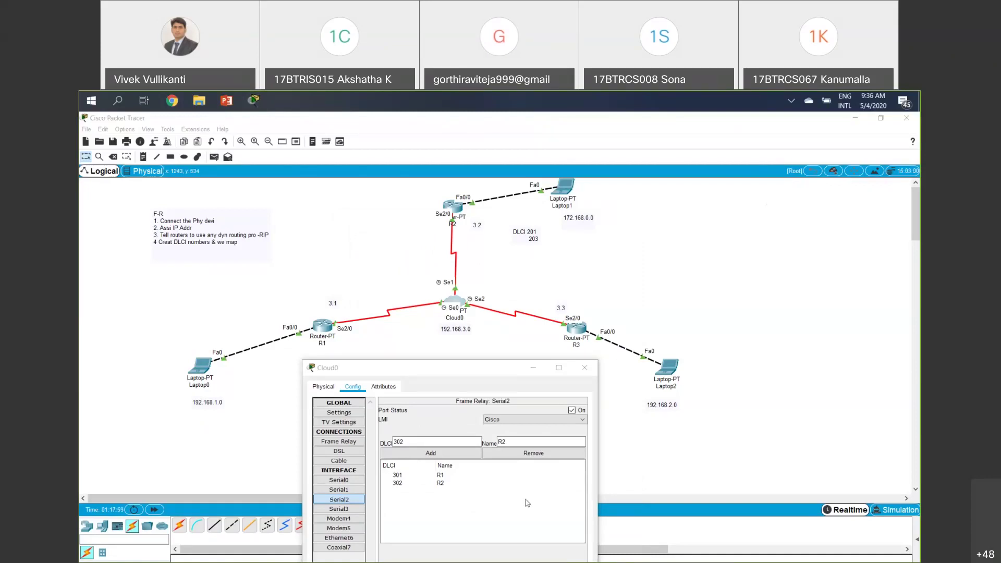
click(508, 370)
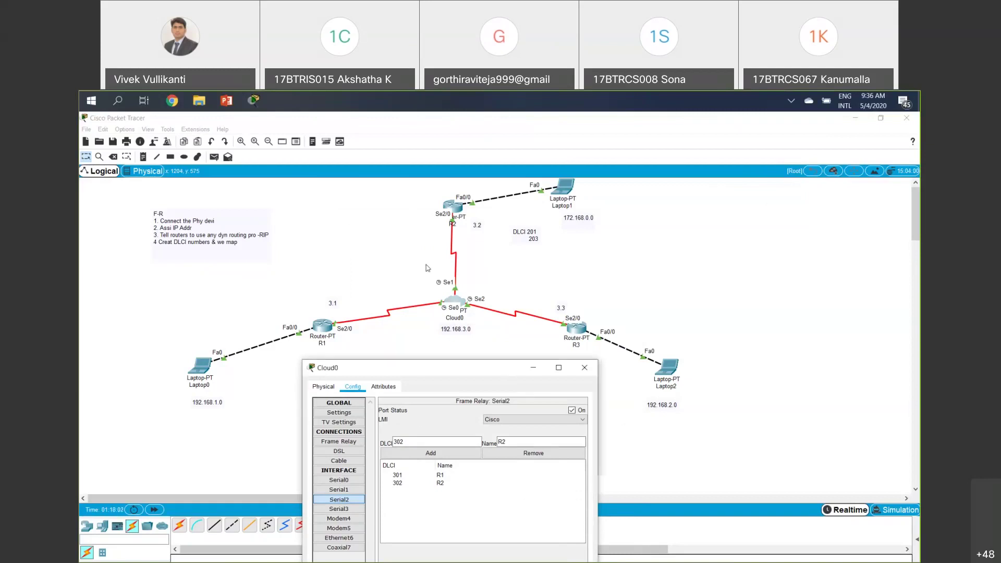
drag(507, 371, 422, 255)
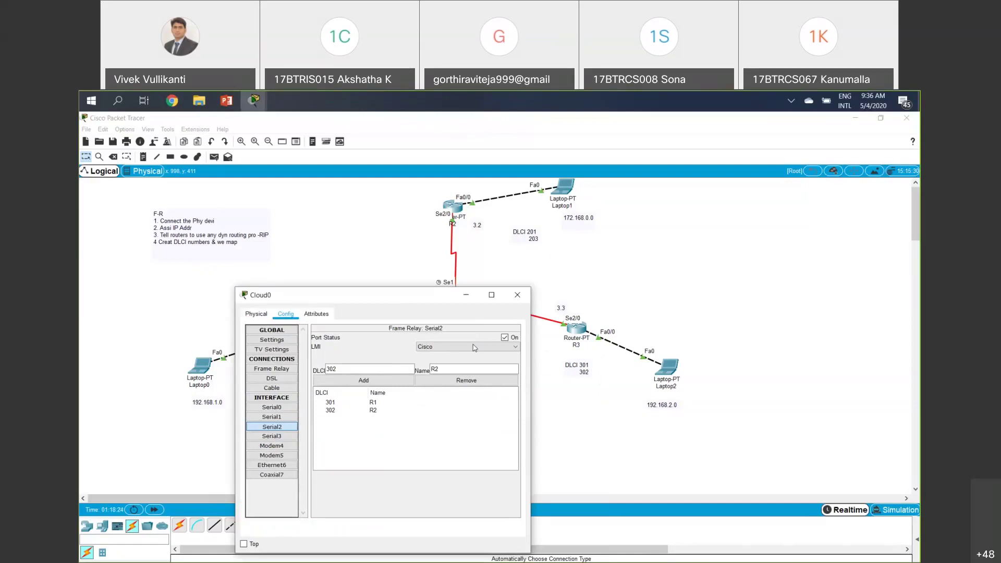
drag(400, 299, 471, 347)
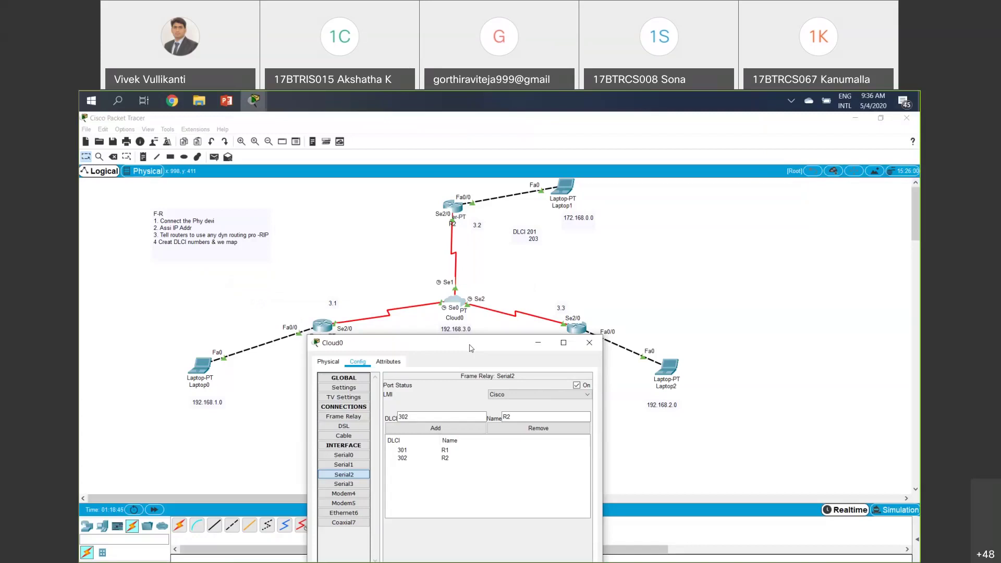
- Open Cloud0's Frame Relay connection settings and pick Serial0 as the source port
click(359, 419)
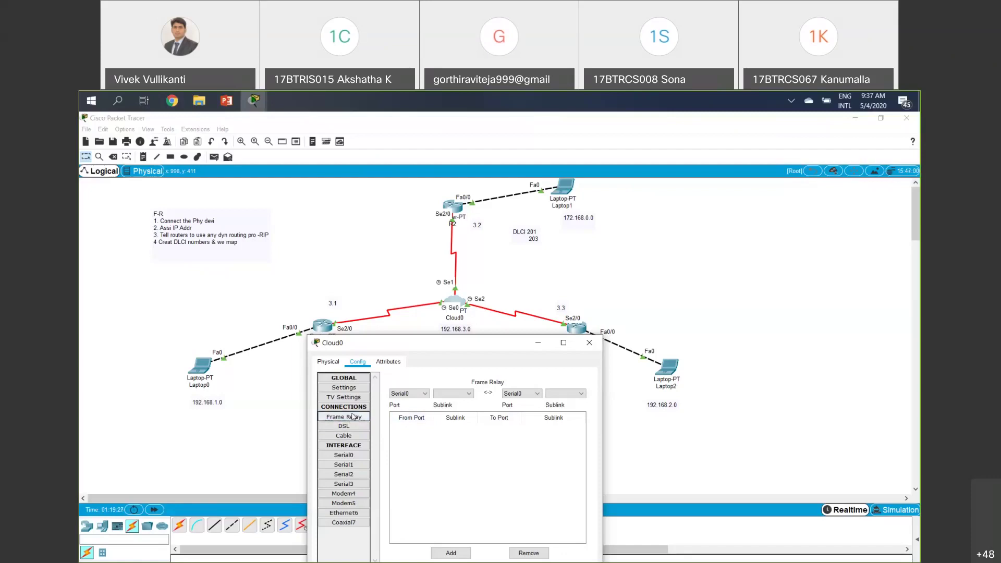
click(417, 395)
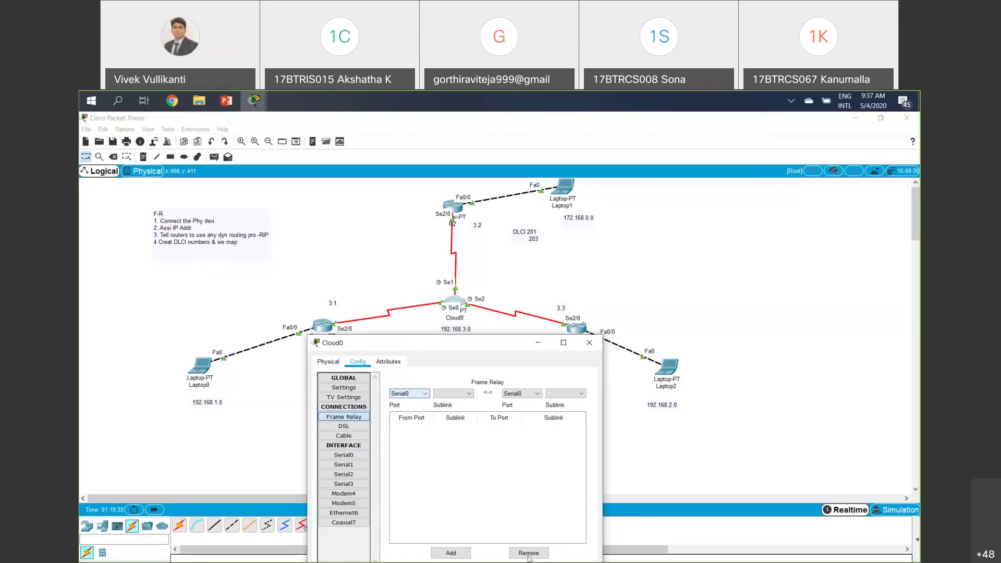
click(419, 395)
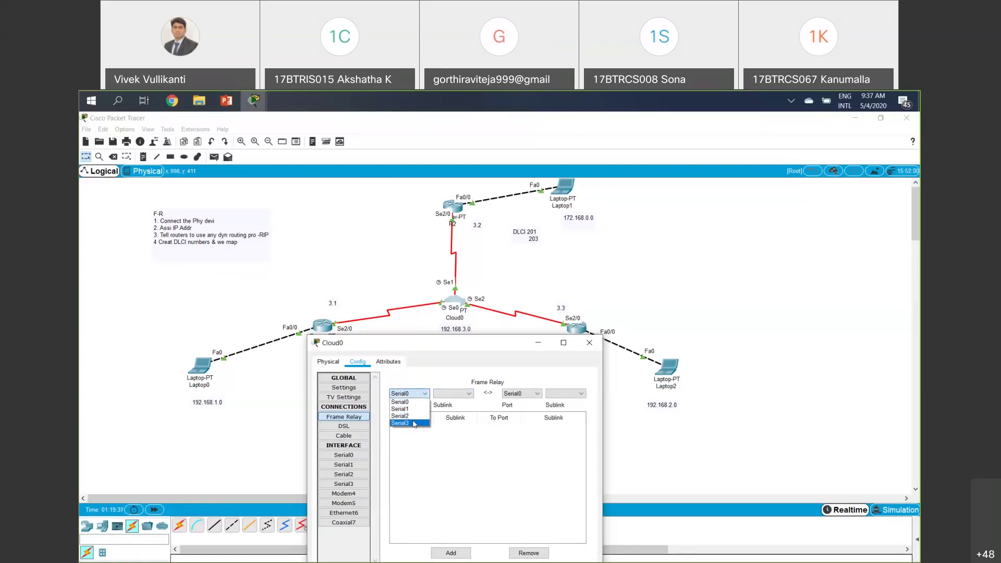
click(420, 377)
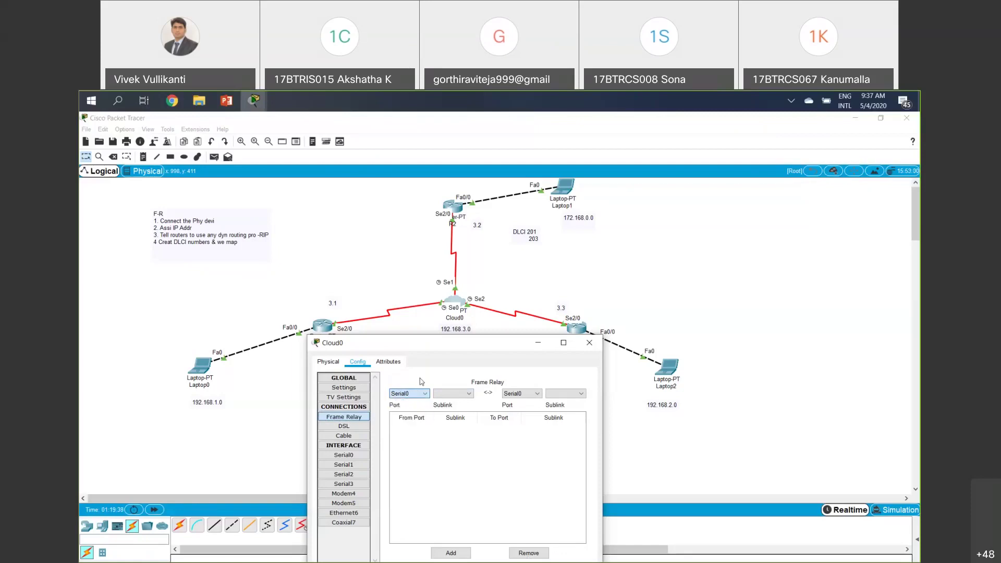
click(528, 395)
click(527, 394)
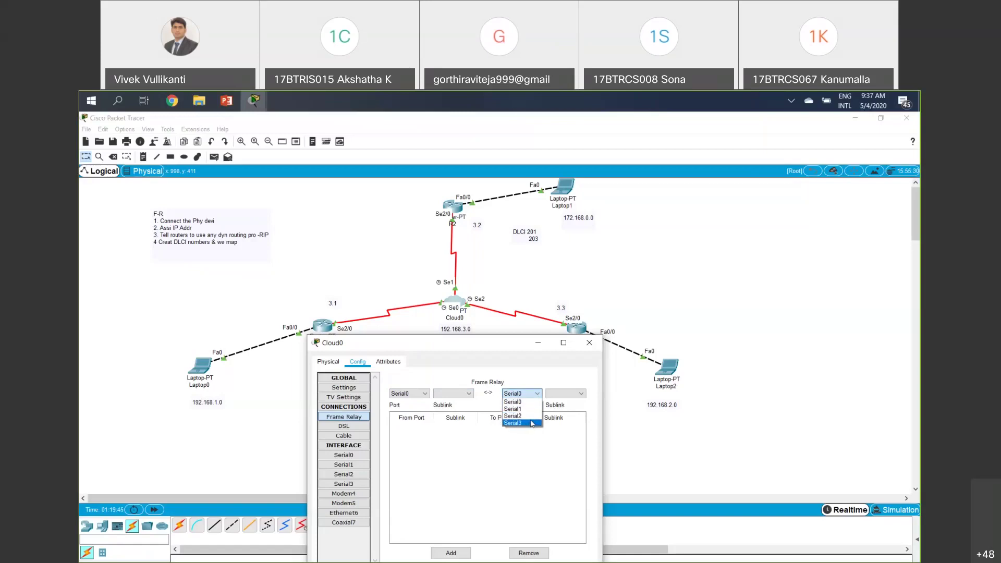
click(452, 392)
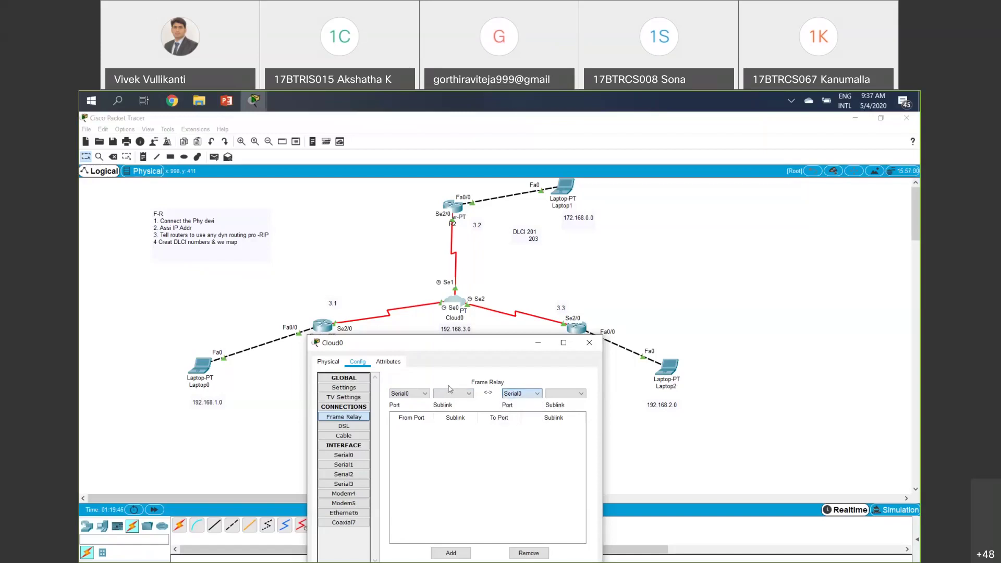
click(412, 394)
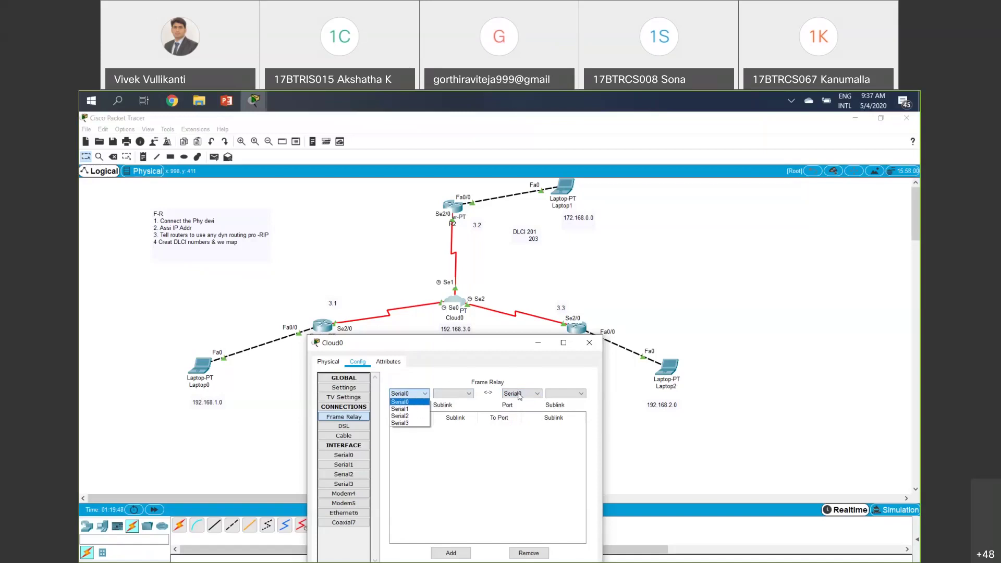
click(519, 395)
click(521, 394)
click(417, 400)
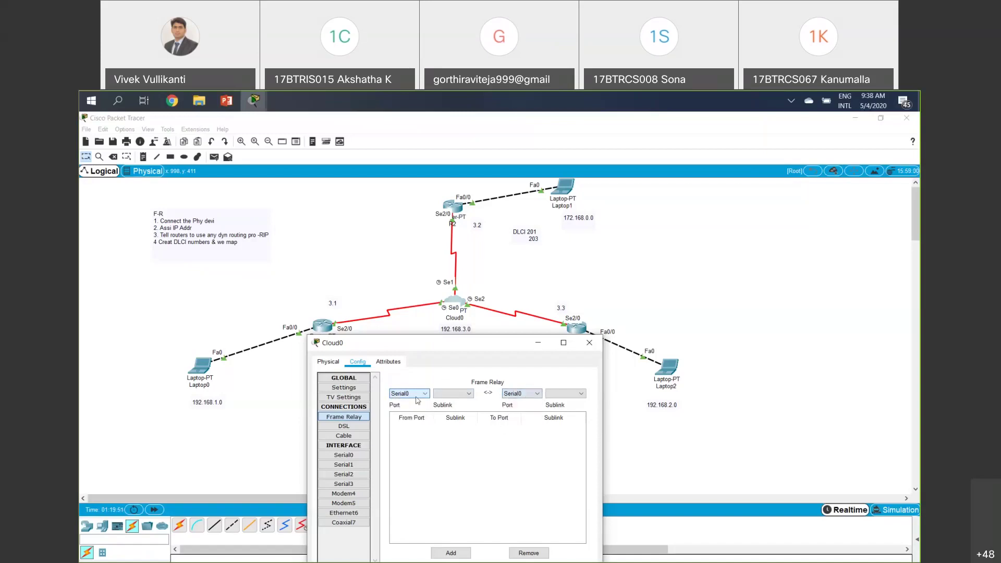
click(415, 396)
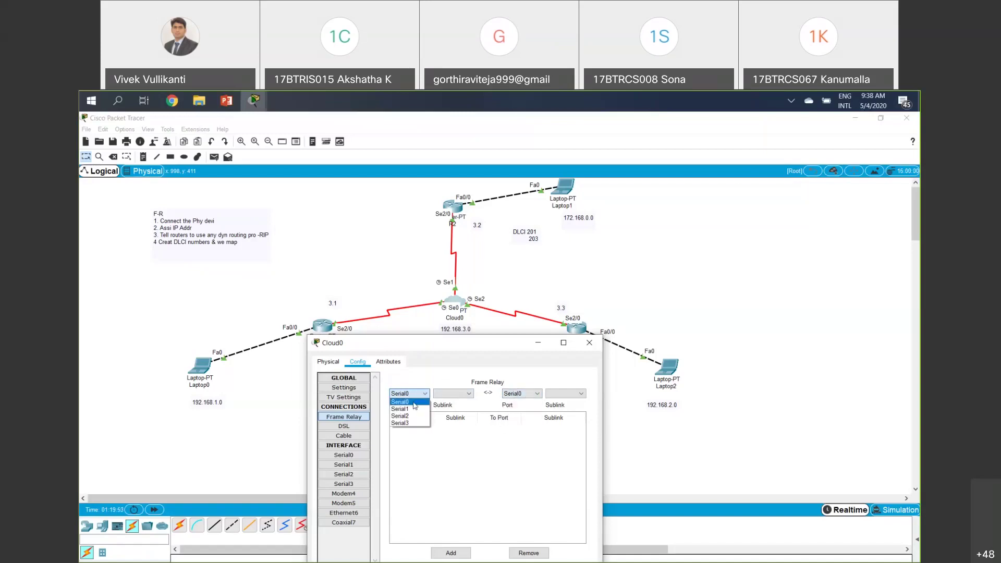
click(415, 402)
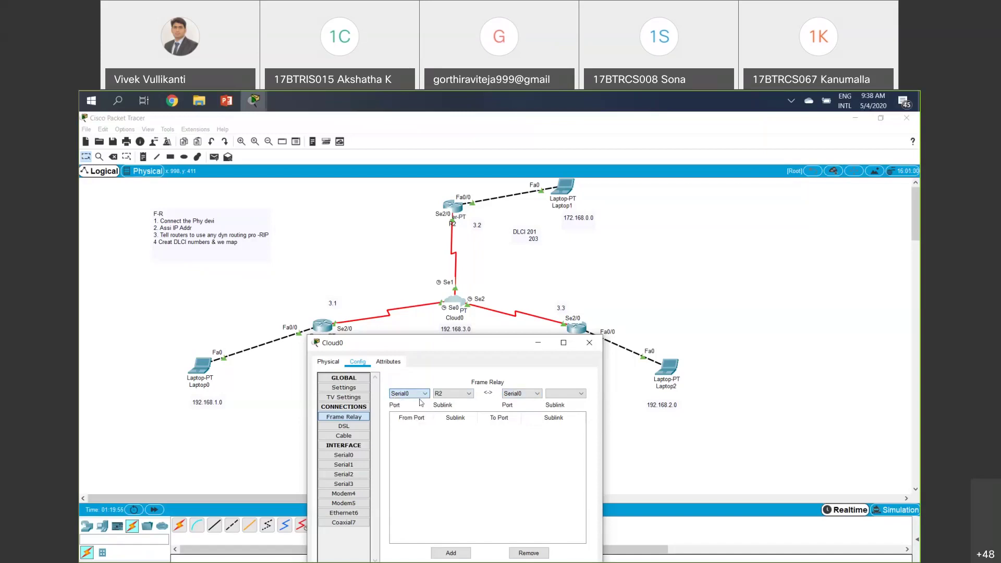
- Examine the sublinks offered on the source side of the Frame Relay mapping for ports Serial0, Serial1 and Serial2
click(454, 394)
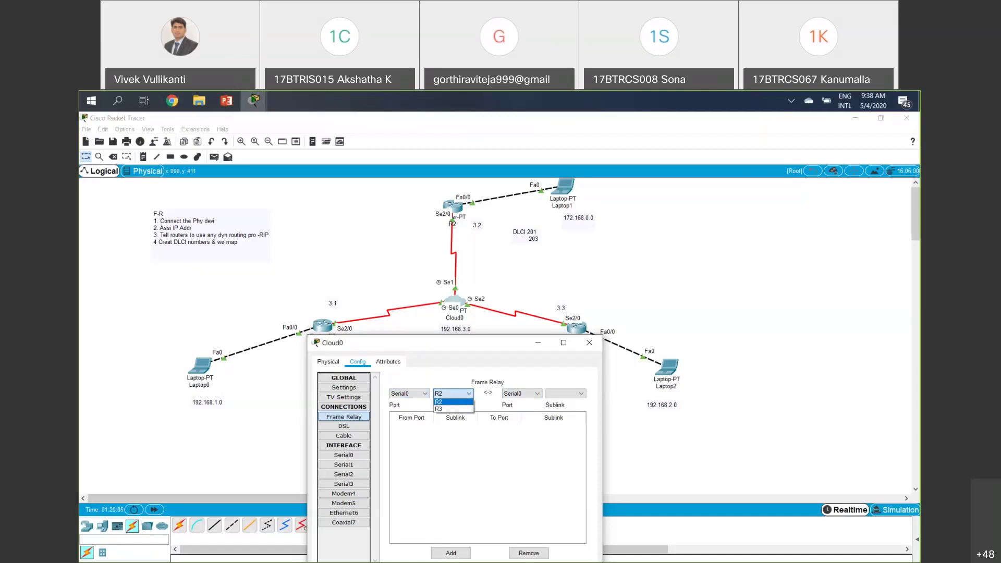
click(395, 393)
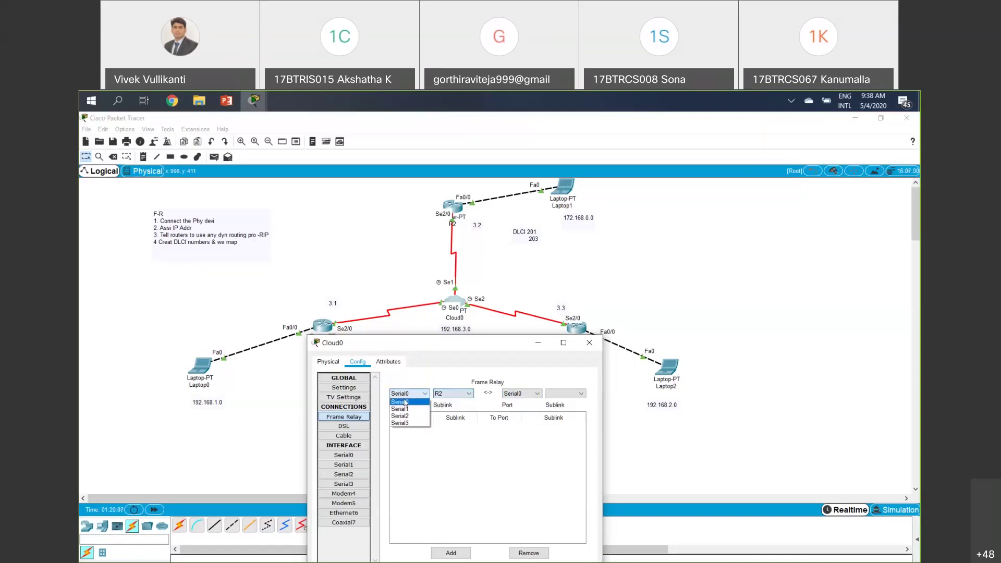
click(399, 406)
click(442, 394)
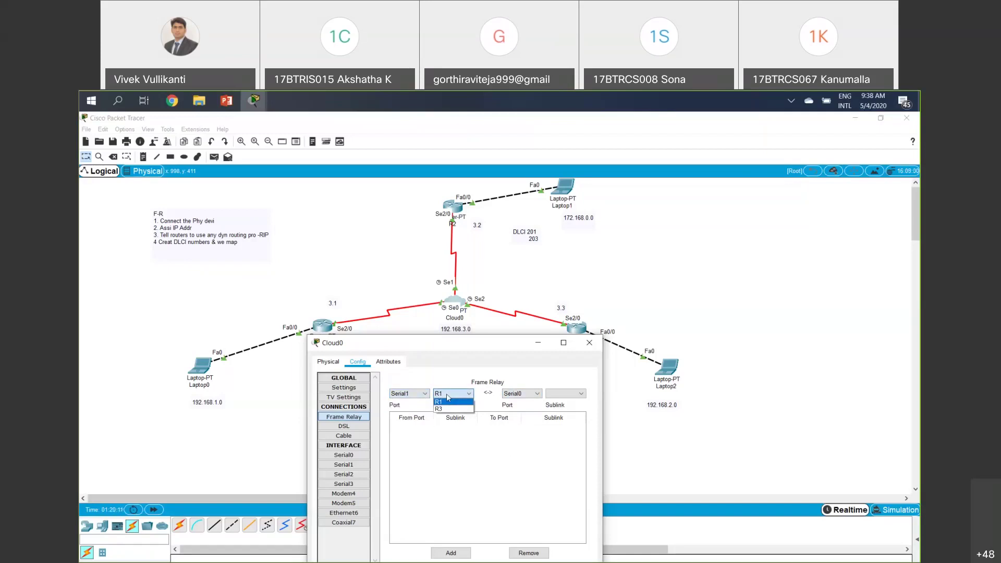
click(416, 394)
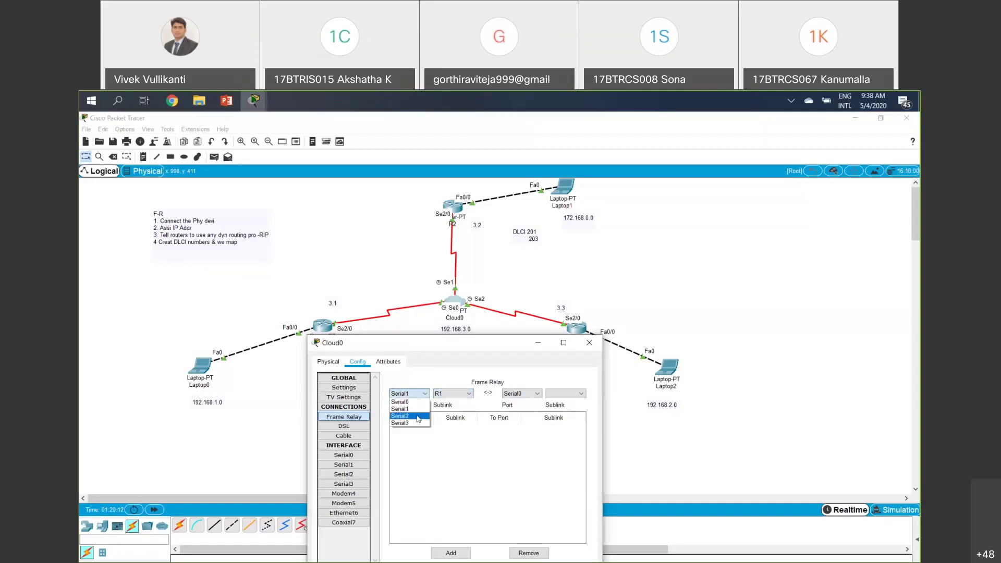
click(418, 416)
click(453, 394)
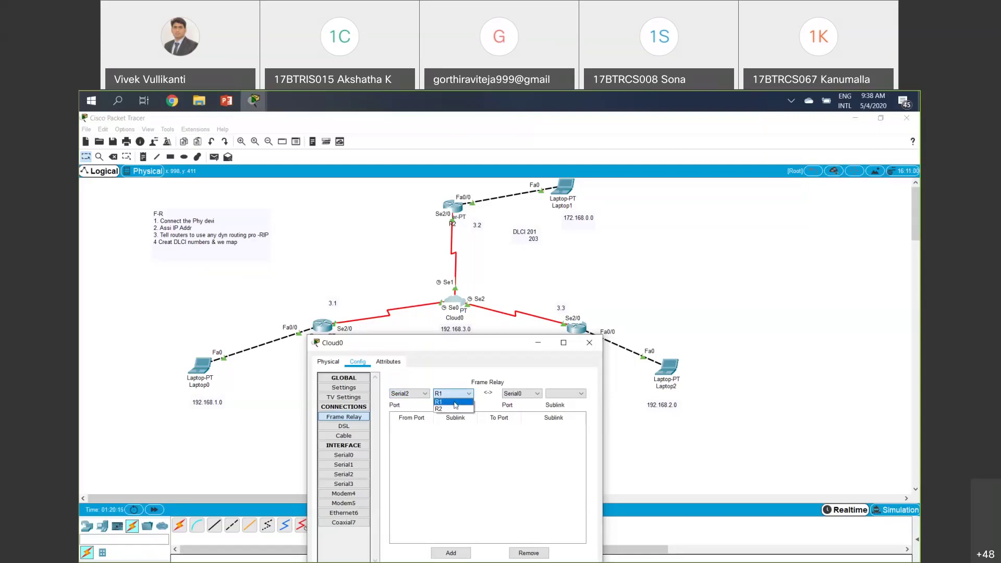
click(447, 402)
click(420, 395)
click(417, 424)
- Examine the sublinks offered on the destination side of the Frame Relay mapping for ports Serial0, Serial1 and Serial2
click(519, 397)
click(521, 402)
click(558, 396)
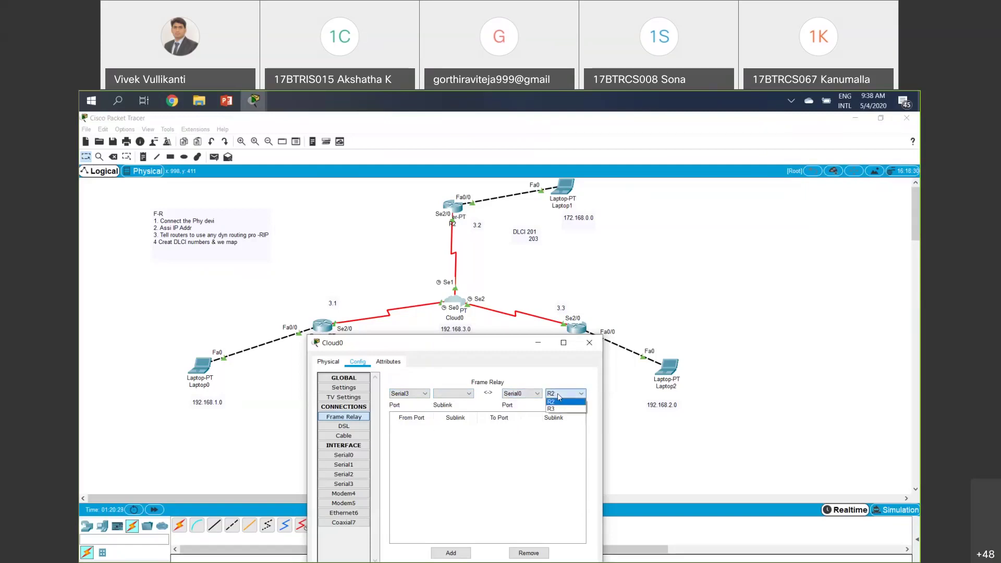
click(519, 396)
click(519, 409)
click(559, 395)
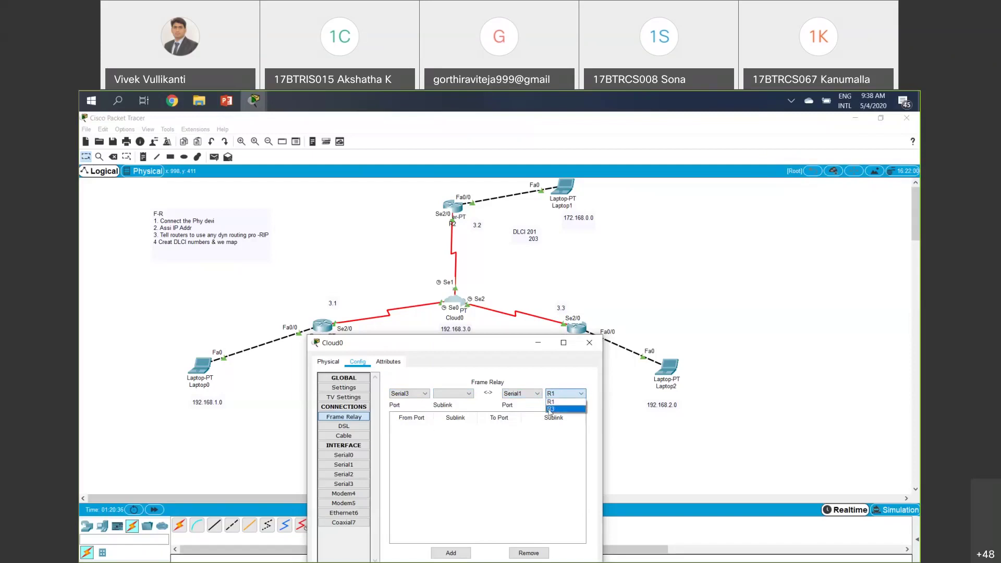
click(521, 393)
click(519, 415)
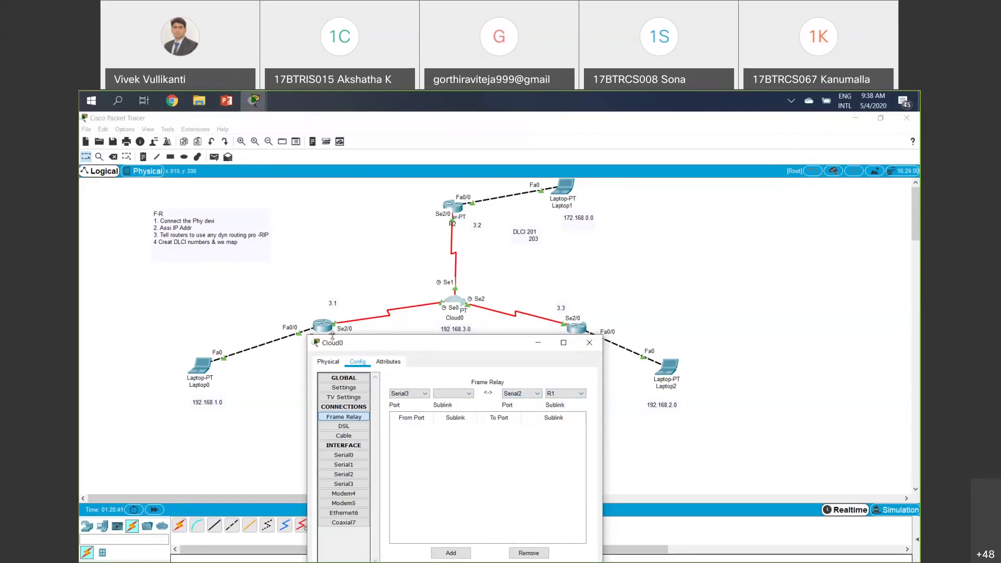
click(564, 395)
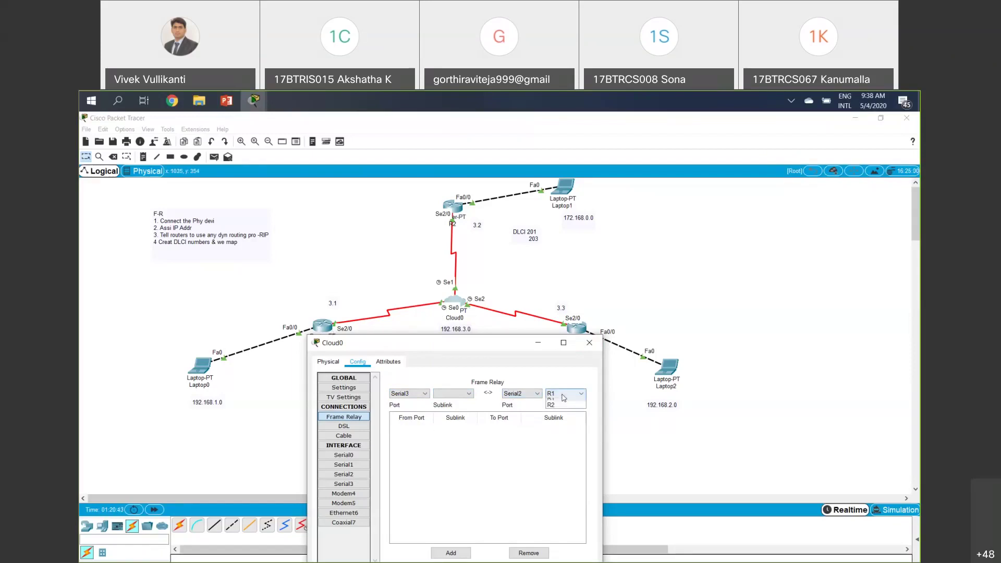
click(520, 411)
- Set the source side of the Frame Relay mapping to port Serial0 with sublink R2
click(414, 396)
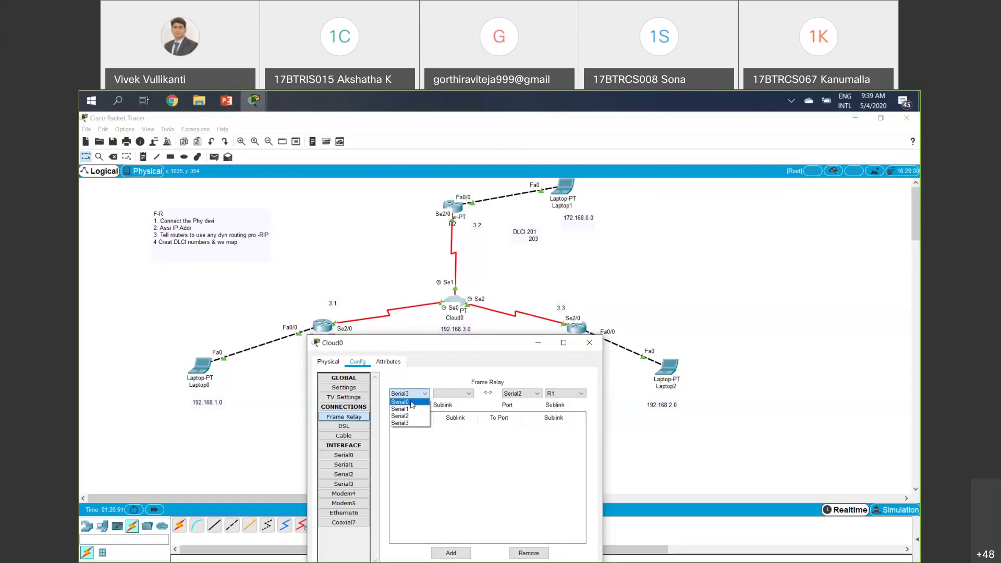
click(411, 402)
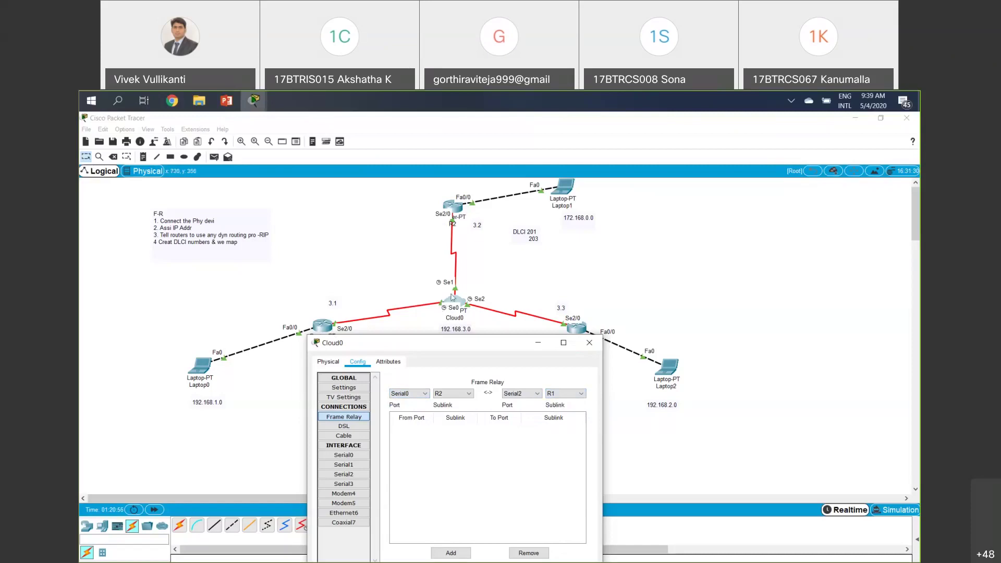
click(454, 398)
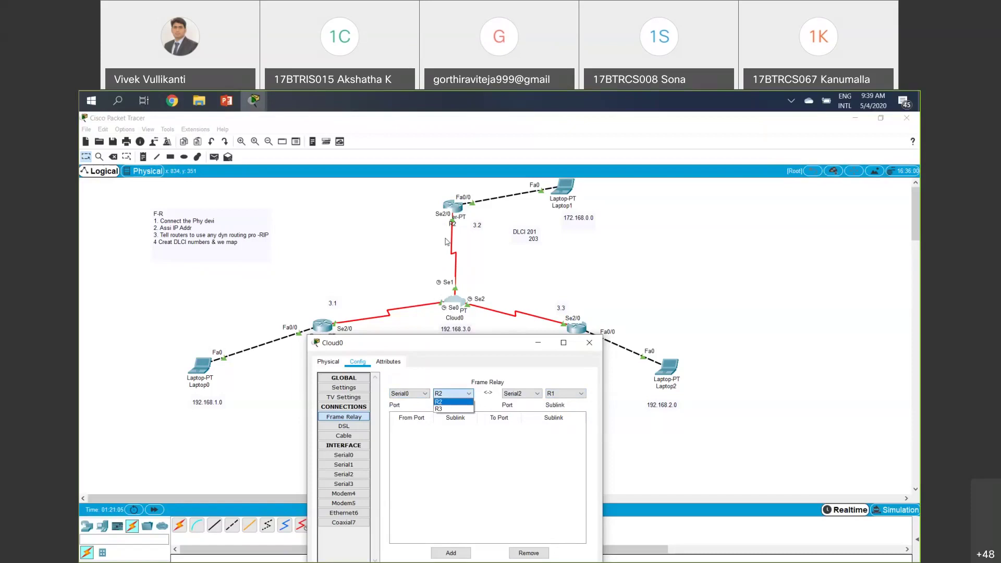
click(447, 401)
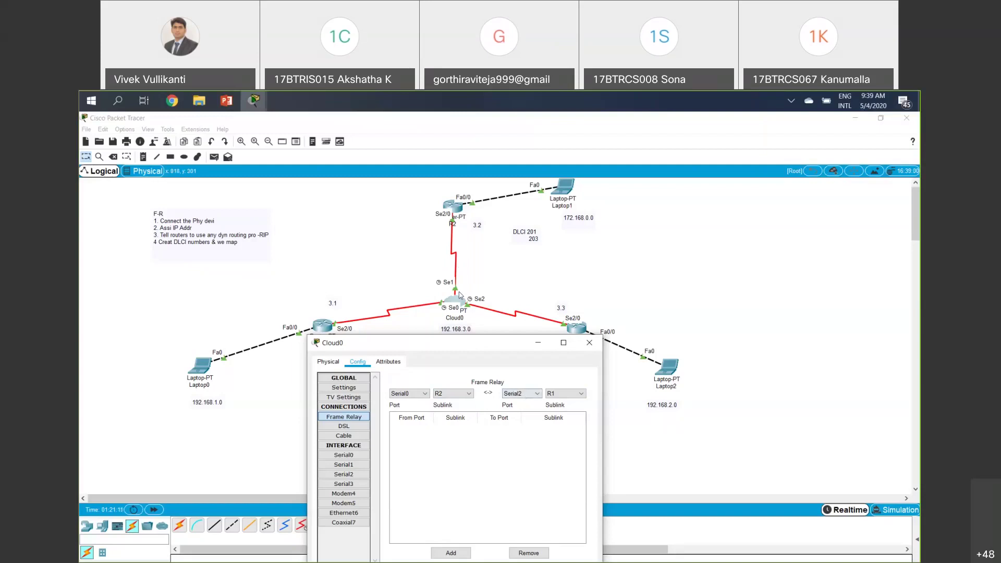
- Set the destination to port Serial1 with sublink R1 and add the mapping from Serial0 R2 to Cloud0's Frame Relay table
click(521, 394)
click(522, 409)
click(566, 393)
click(567, 405)
click(418, 394)
click(417, 400)
click(512, 395)
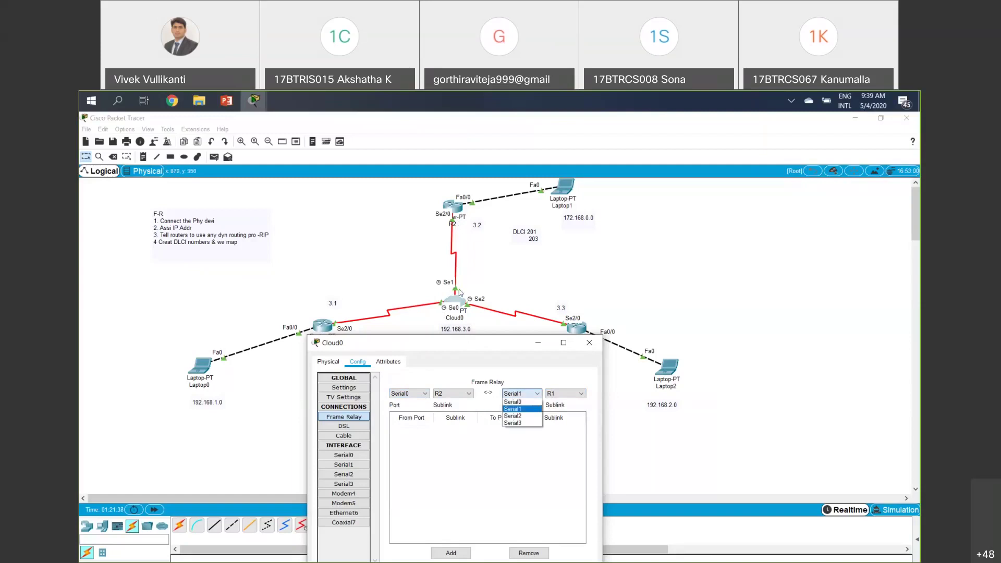
click(563, 398)
click(563, 394)
click(562, 403)
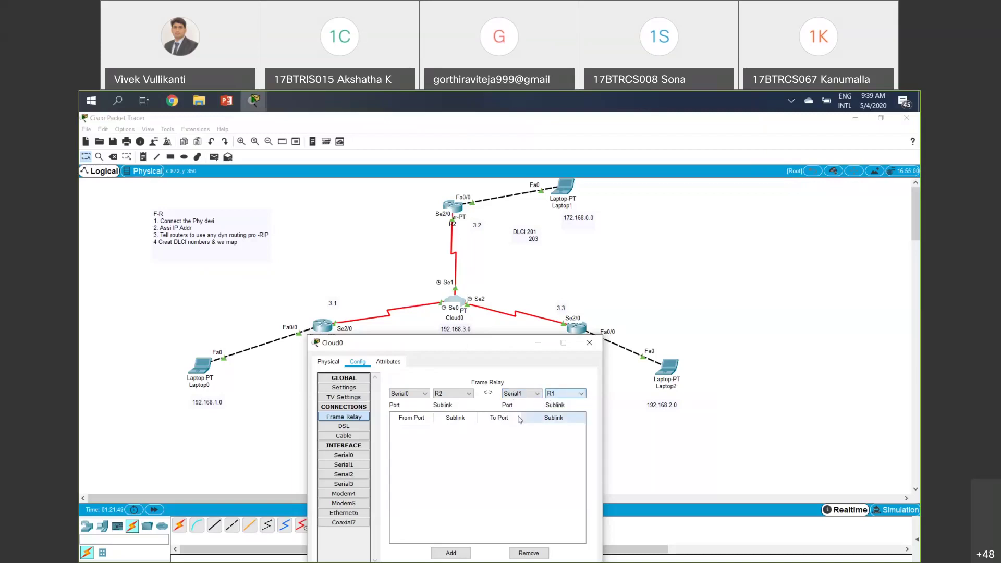
drag(475, 339, 475, 320)
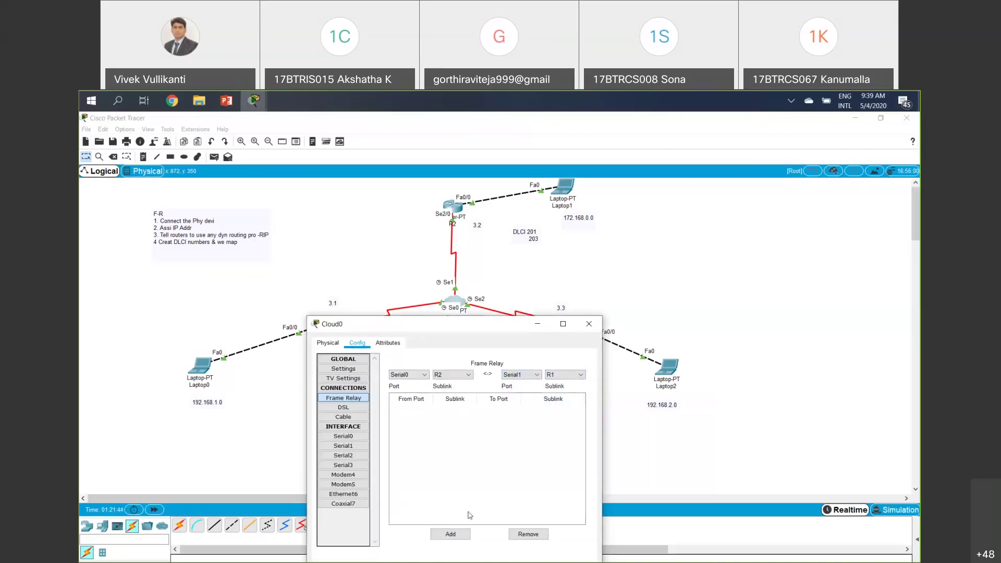
click(457, 537)
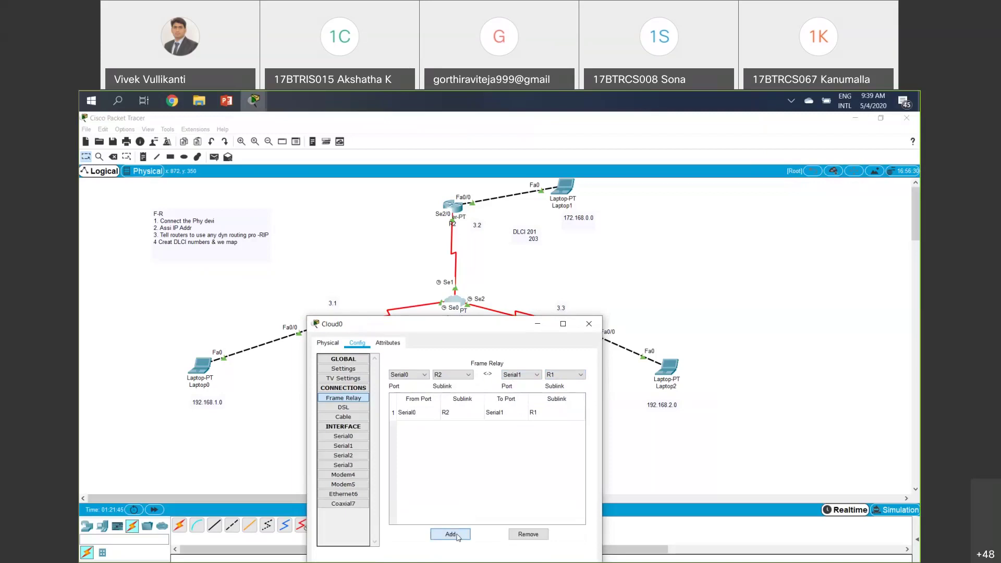
click(423, 416)
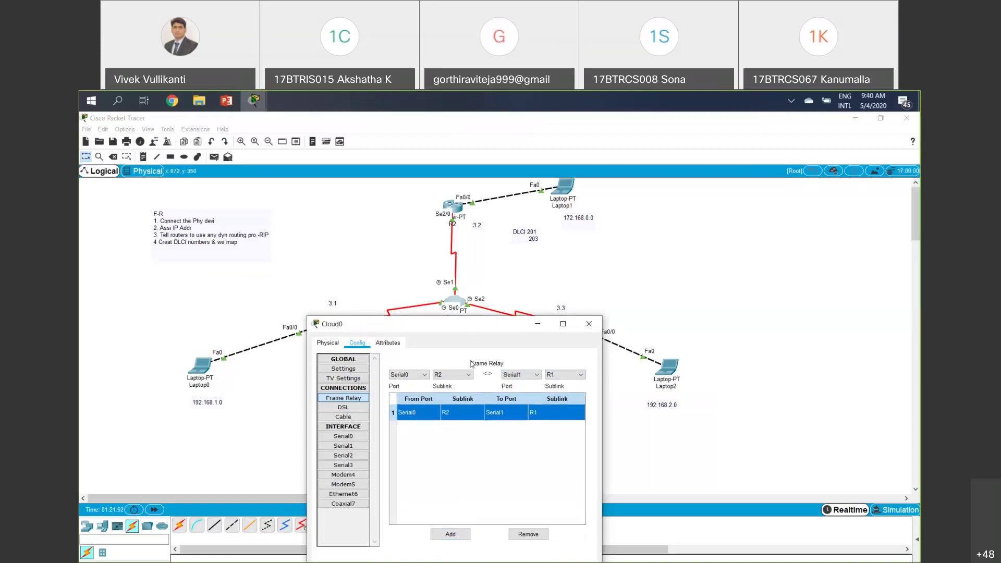
drag(396, 323, 394, 359)
drag(217, 323, 361, 287)
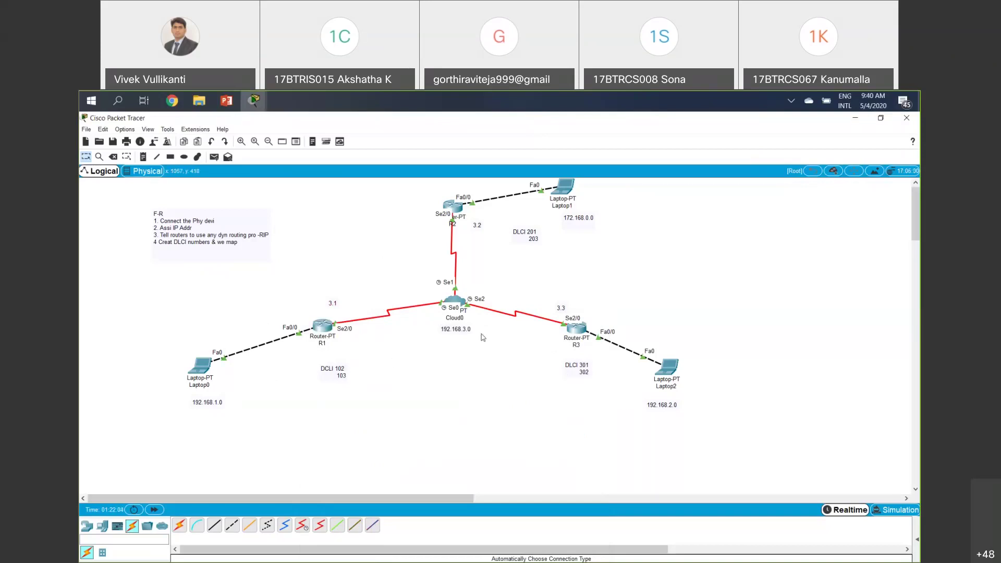
- Add a Frame Relay mapping in Cloud0 from port Serial0 with sublink R3 to port Serial2 with sublink R1
click(460, 301)
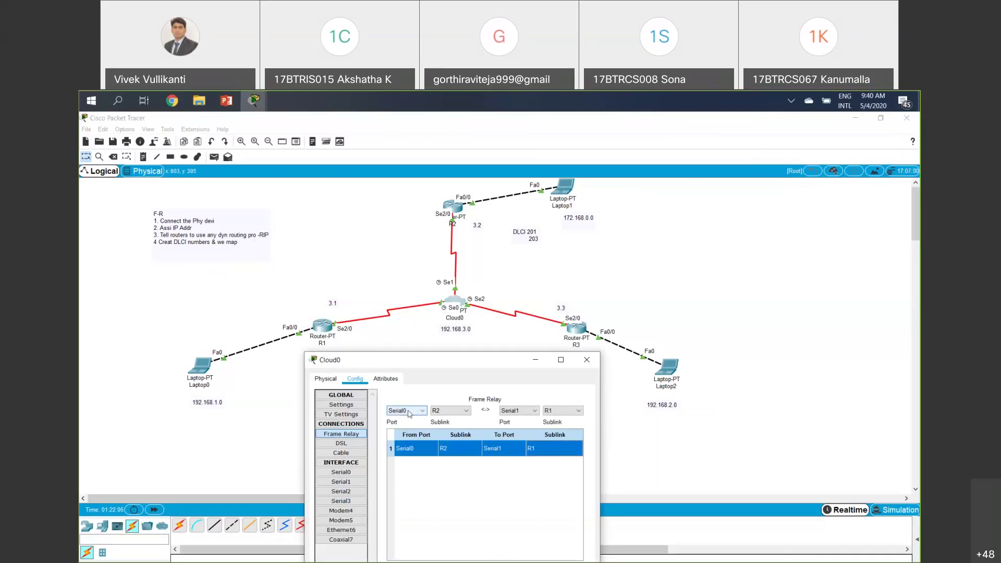
click(449, 410)
click(450, 428)
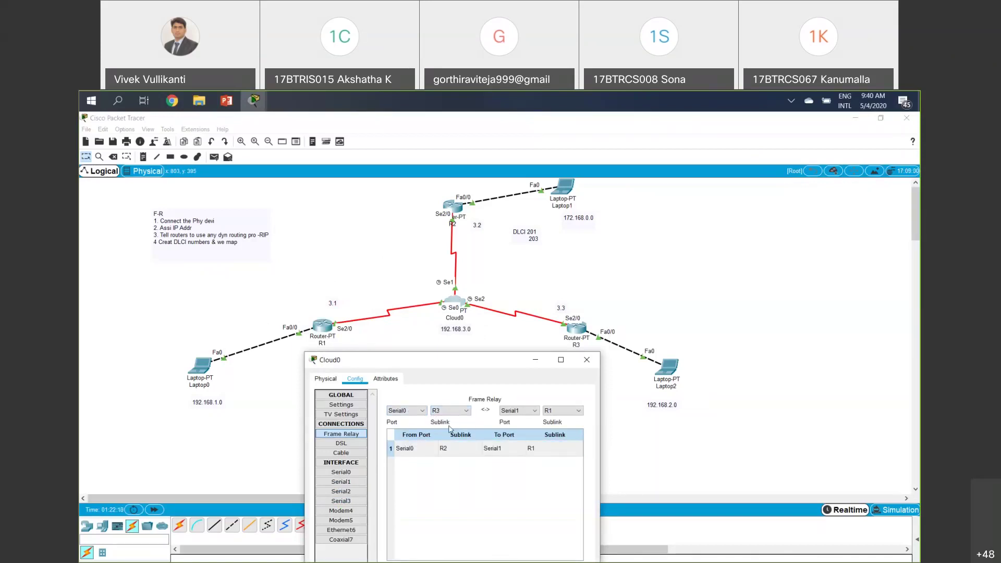
click(518, 411)
click(523, 437)
drag(493, 366, 475, 323)
click(440, 530)
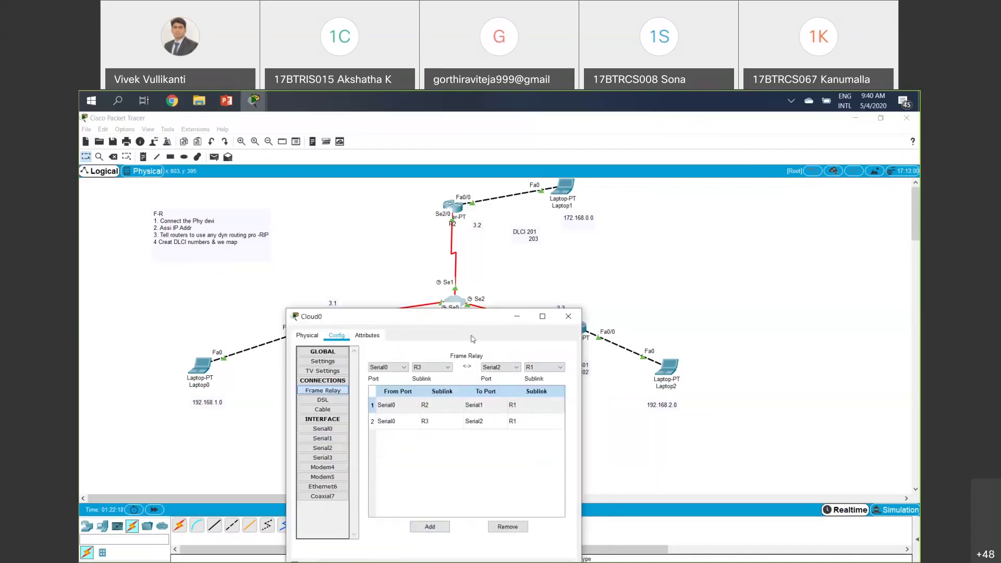
drag(474, 321, 476, 366)
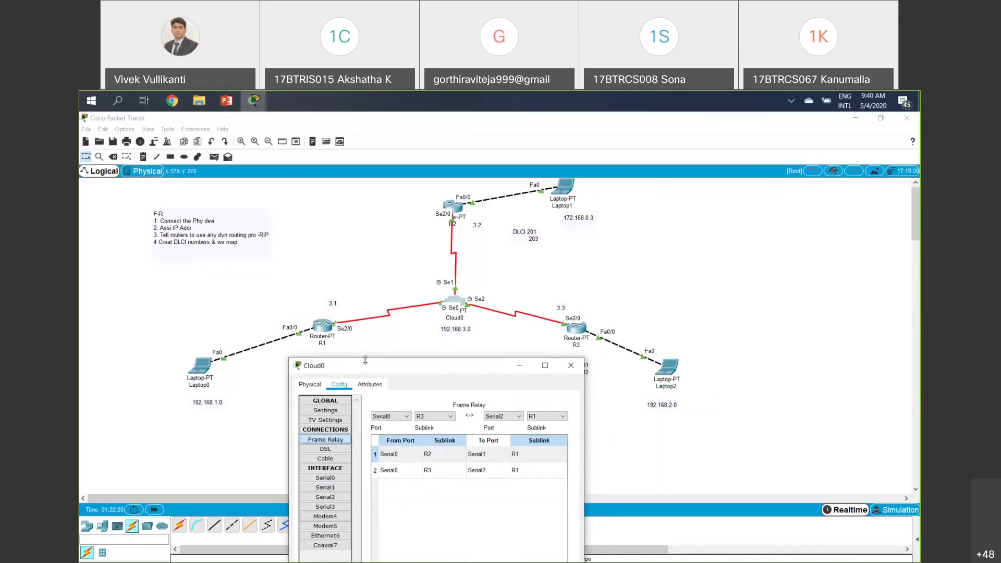
click(649, 551)
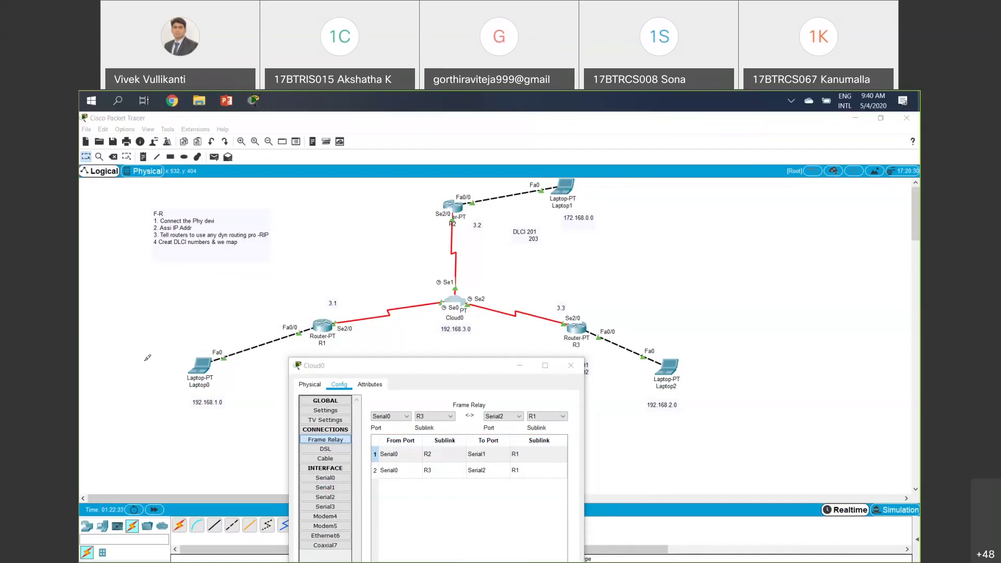
mouse_move(197, 343)
mouse_down()
mouse_move(356, 310)
mouse_move(439, 254)
mouse_move(447, 181)
mouse_up()
mouse_move(227, 396)
mouse_down()
mouse_move(266, 363)
mouse_move(365, 336)
mouse_move(487, 337)
mouse_move(594, 365)
mouse_move(647, 400)
mouse_move(612, 284)
mouse_move(617, 313)
mouse_move(671, 339)
mouse_move(657, 415)
mouse_move(347, 272)
mouse_move(264, 246)
mouse_up()
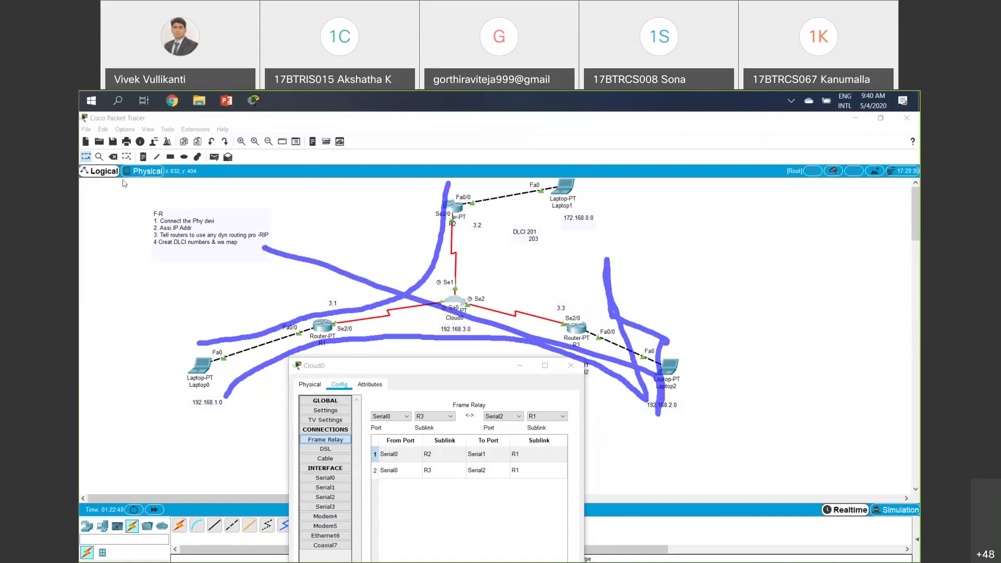
key(Escape)
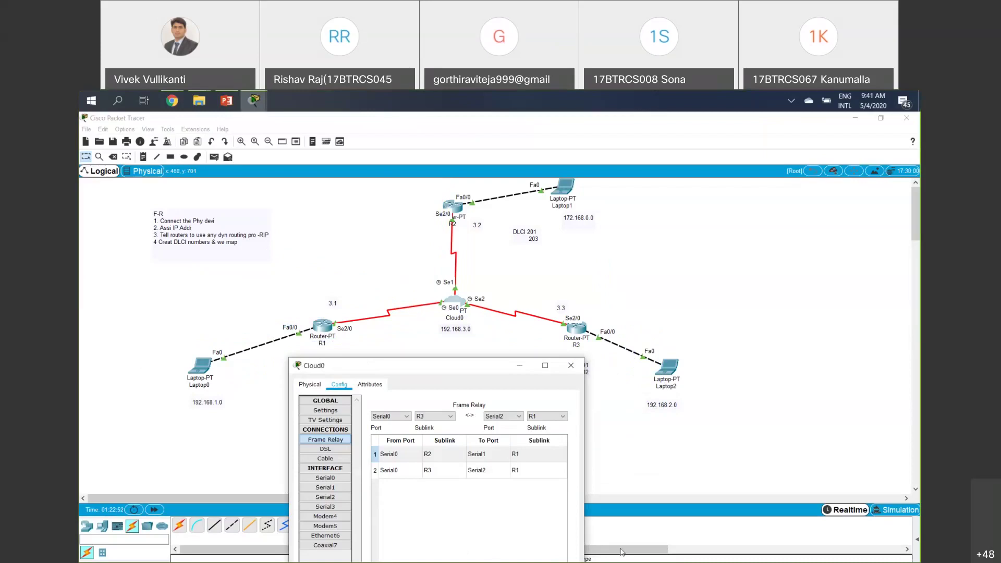
- Trace the three paths between the laptops with freehand strokes over the topology and clear the annotations
key(ctrl+2)
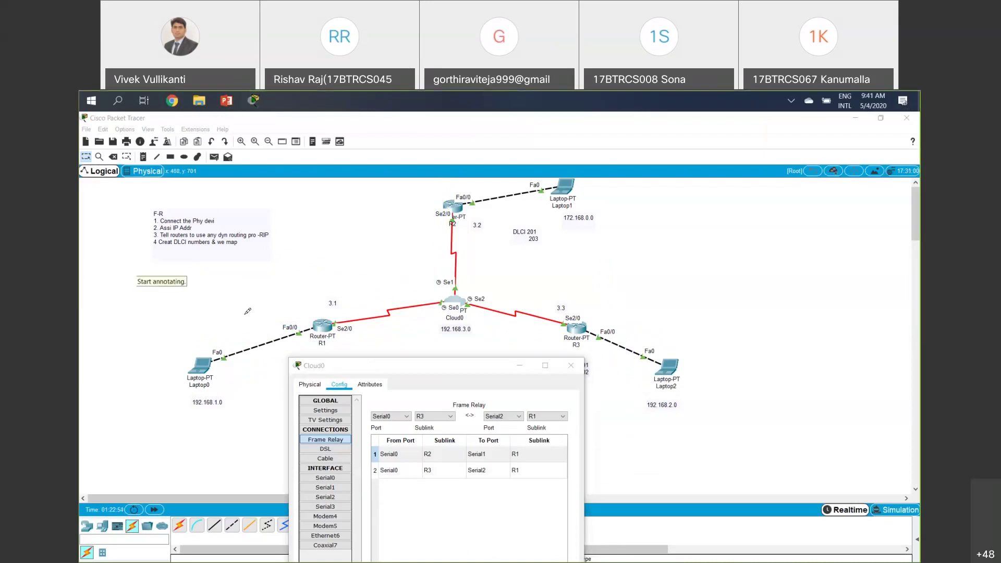
mouse_move(209, 328)
mouse_down()
mouse_move(340, 280)
mouse_move(432, 186)
mouse_up()
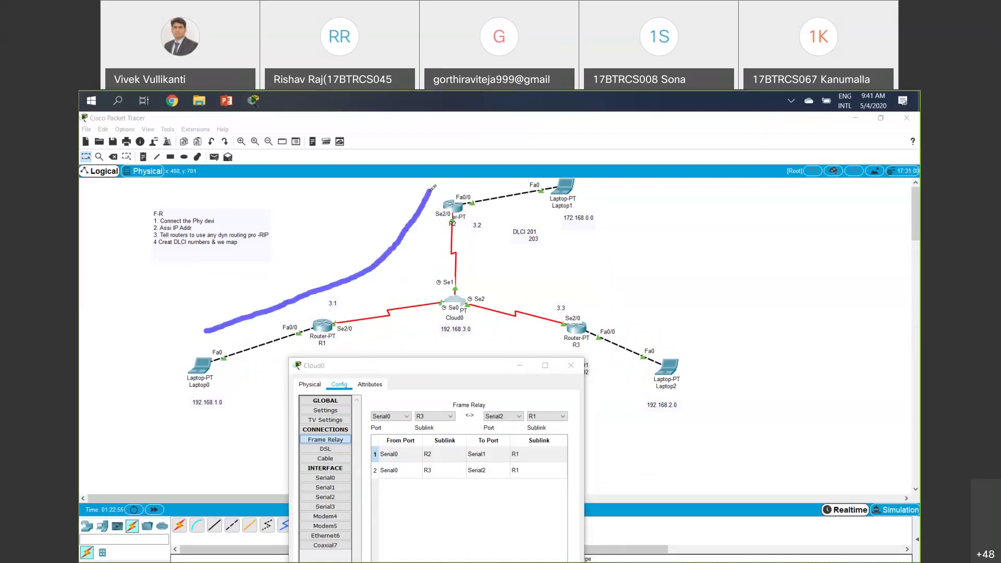
mouse_move(230, 401)
mouse_down()
mouse_move(368, 337)
mouse_move(633, 379)
mouse_up()
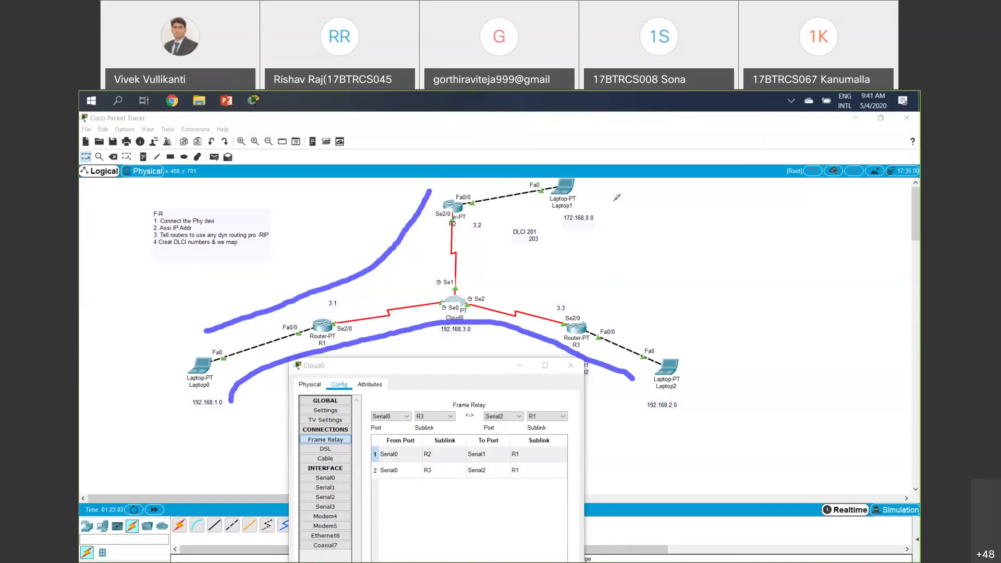
mouse_move(616, 199)
mouse_down()
mouse_move(548, 241)
mouse_move(666, 320)
mouse_up()
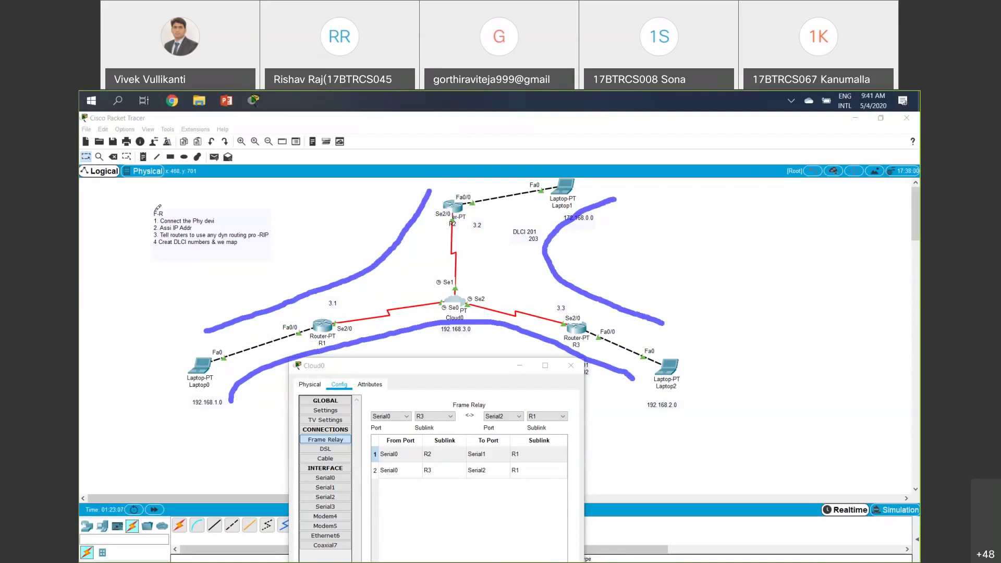
key(Escape)
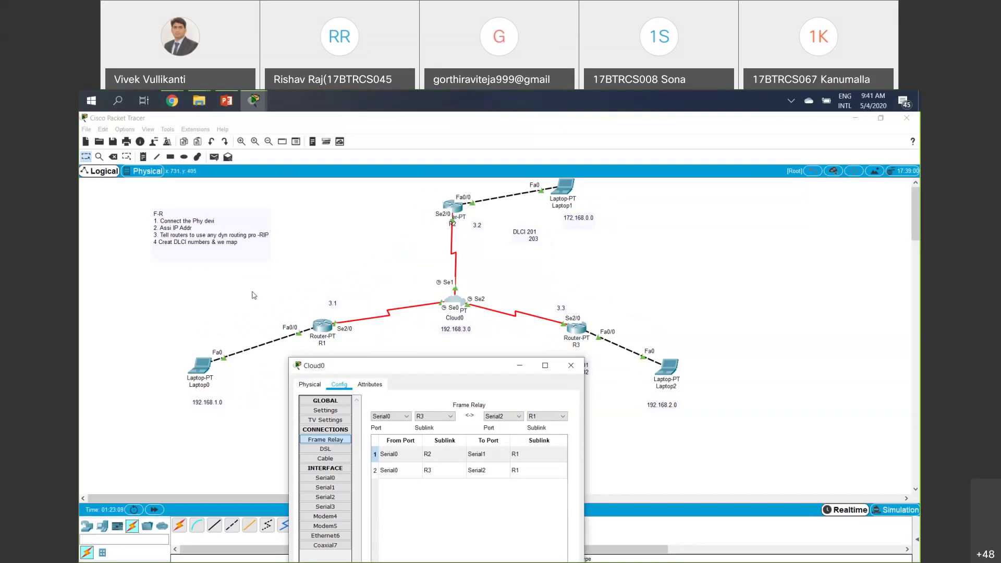
- Add a Frame Relay mapping from port Serial1 with sublink R3 to port Serial2 with sublink R2, and close Cloud0's configuration
drag(323, 365, 142, 215)
click(221, 268)
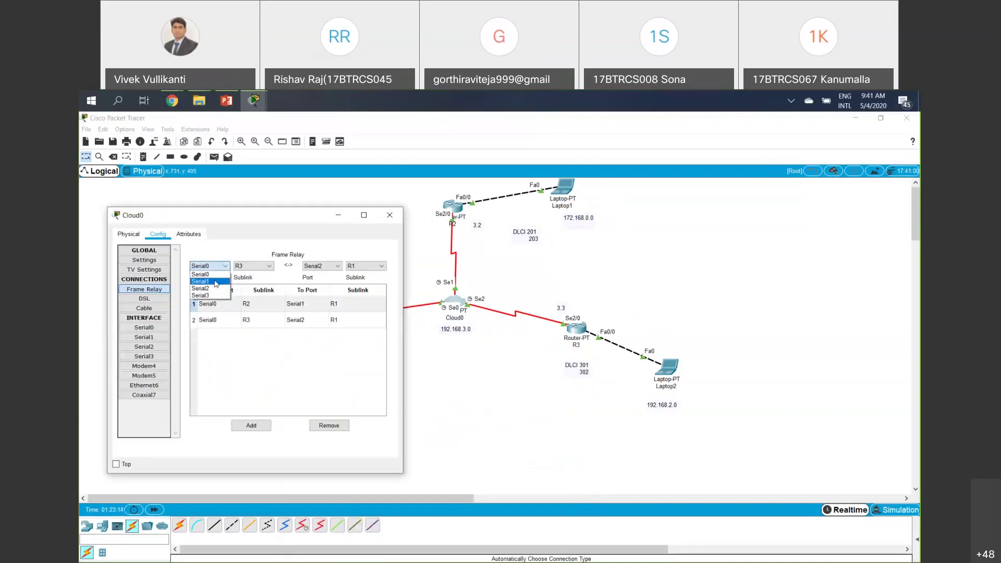
click(216, 282)
click(253, 266)
click(456, 264)
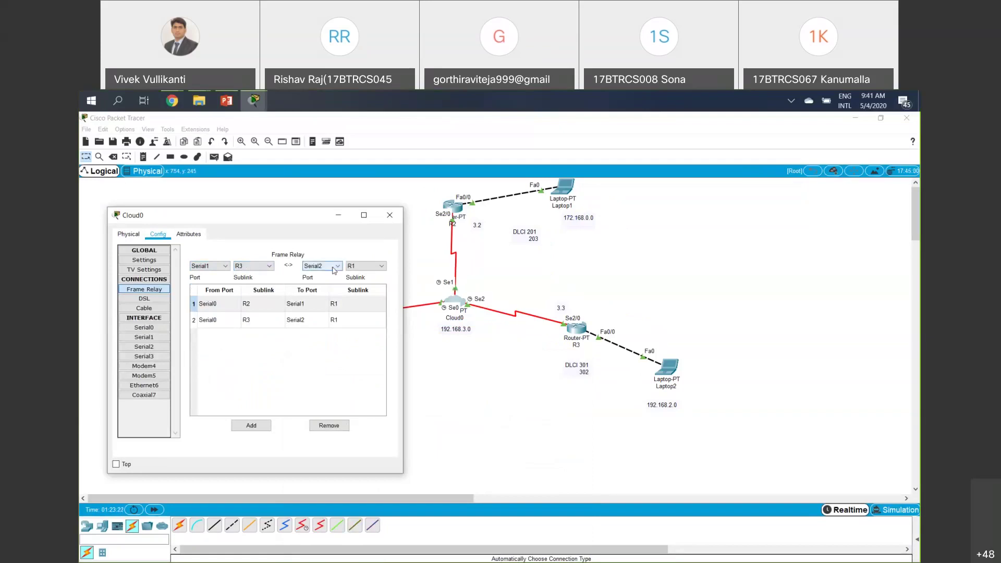
click(365, 266)
click(364, 285)
click(263, 428)
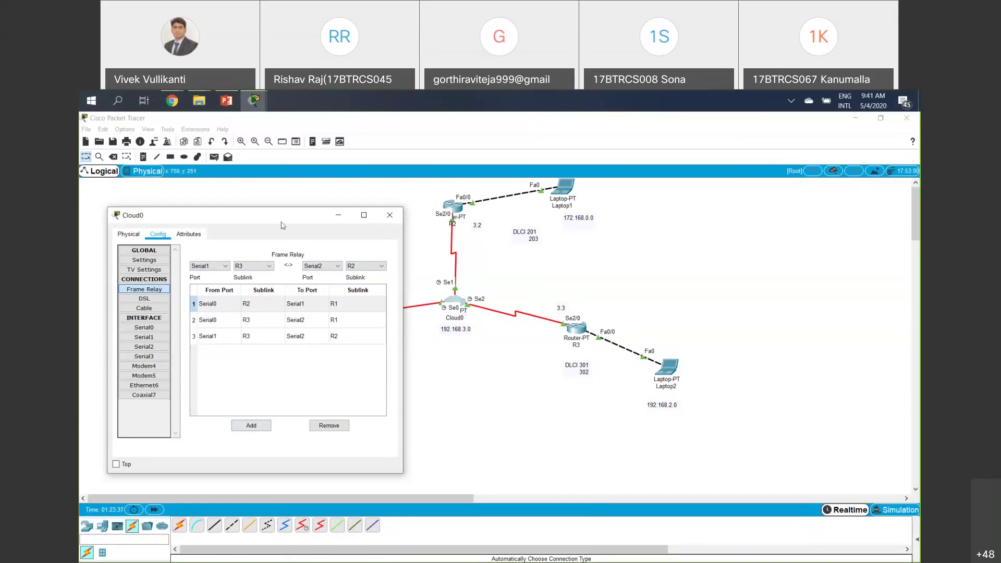
click(390, 215)
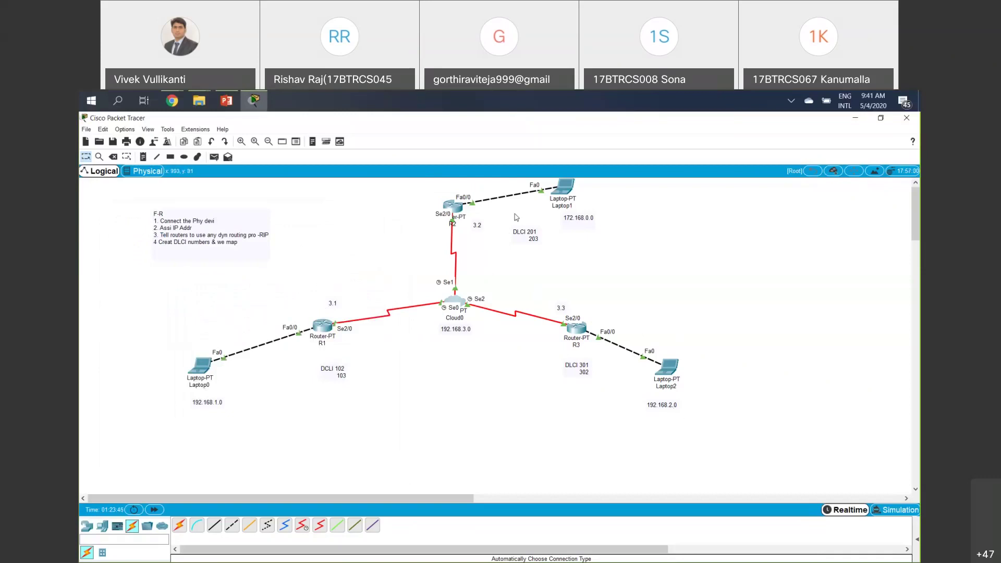
- Add the line "5. All the router about the FR" to the end of the F-R notes on the workspace
double_click(183, 255)
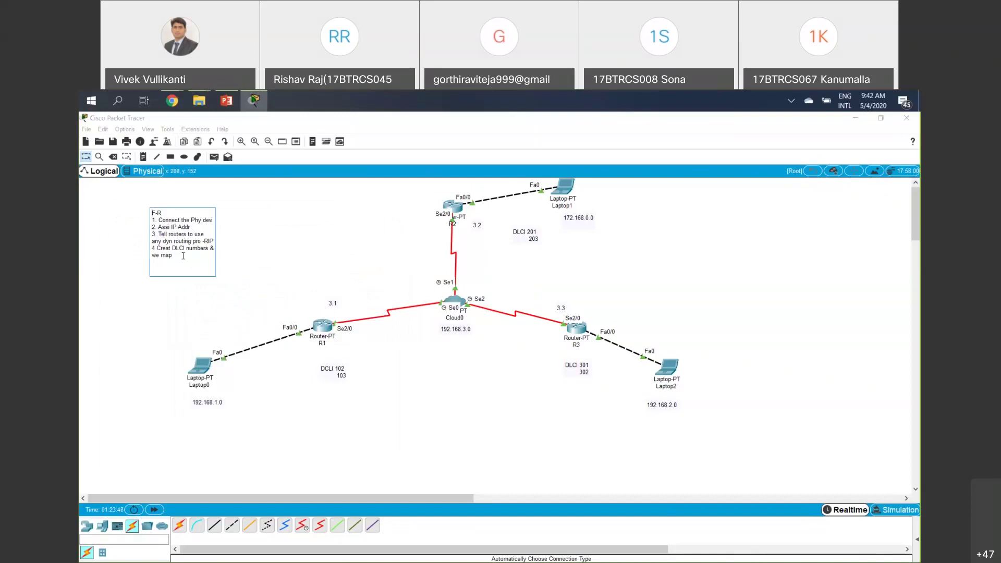
drag(183, 255, 160, 248)
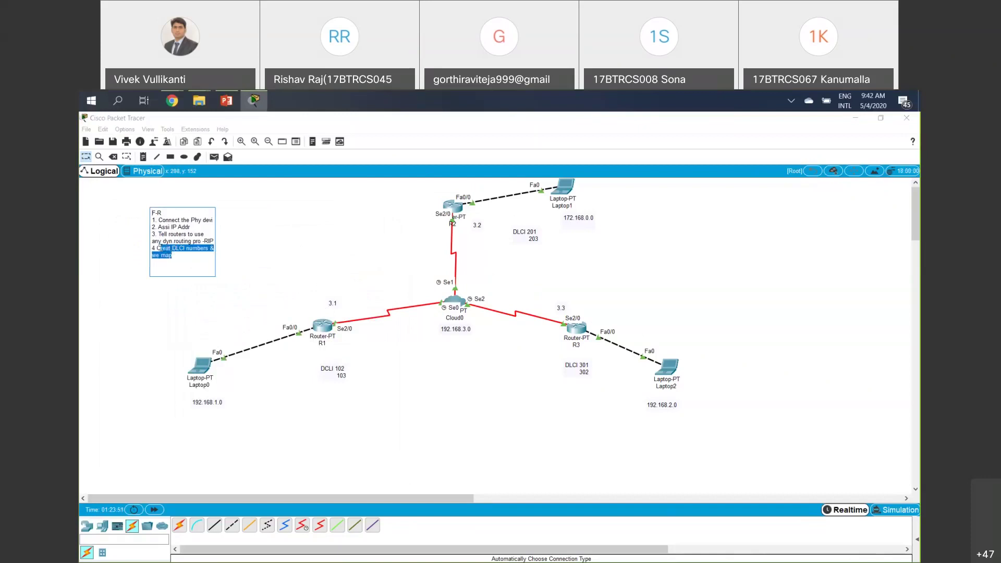
click(179, 255)
key(Return)
text(5. All the )
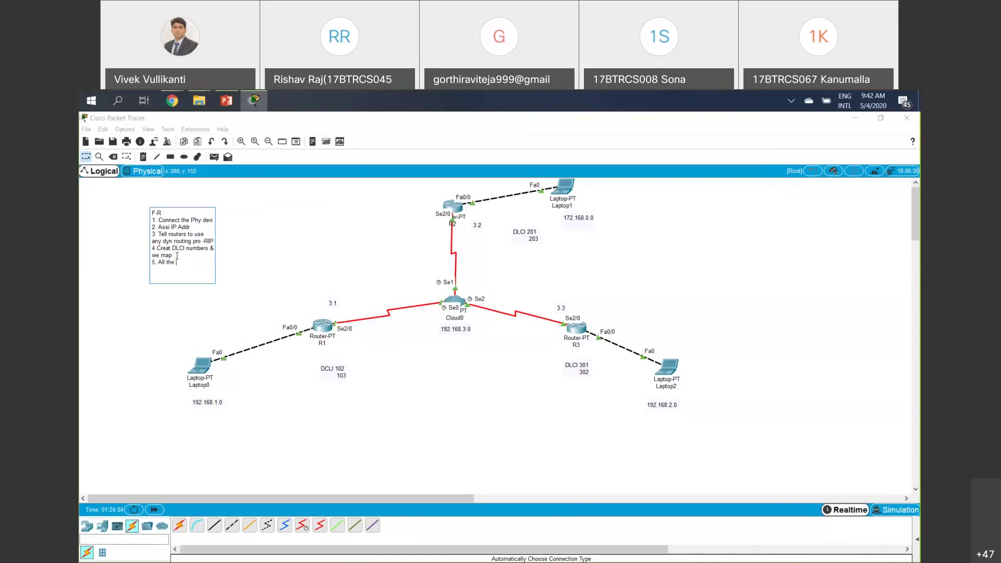
text(router about the FR)
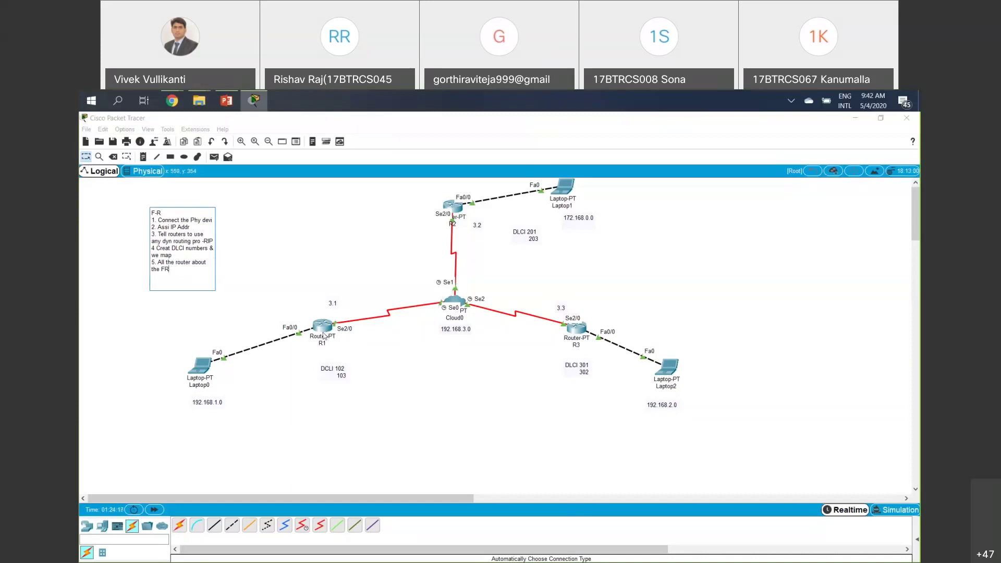
drag(162, 226, 192, 240)
click(183, 229)
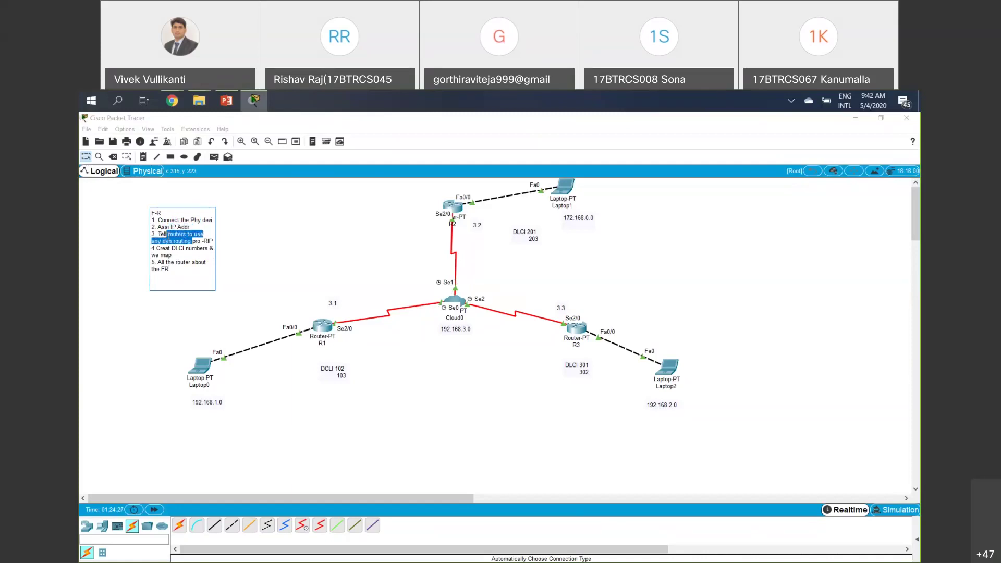
drag(170, 269, 157, 262)
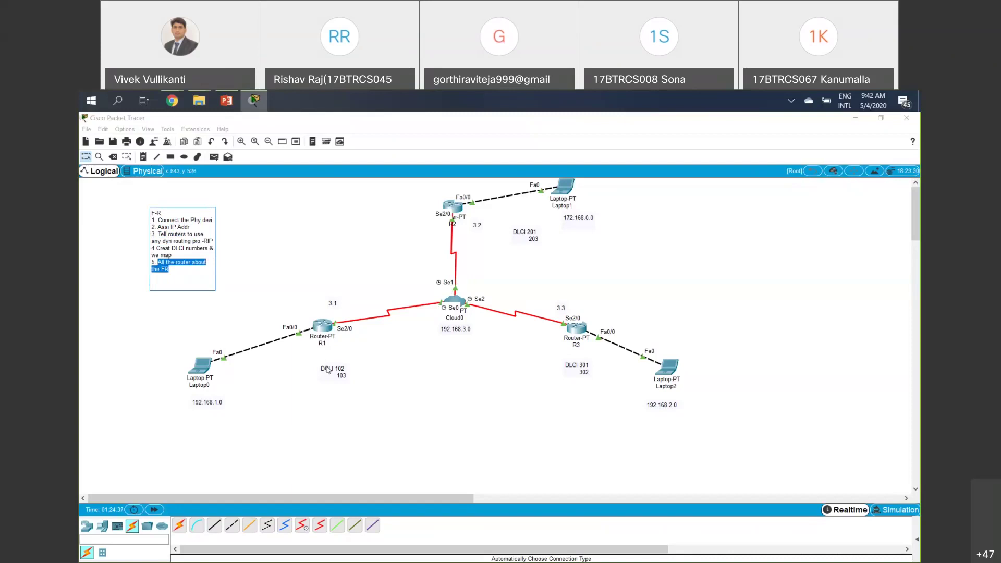
click(327, 434)
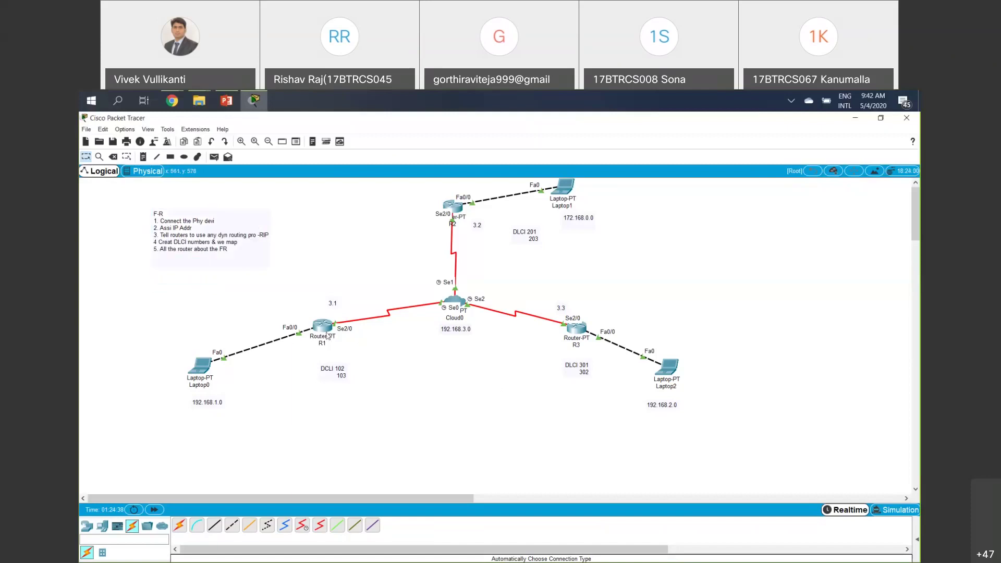
- Open router R1's command line and enter global configuration mode with the enable and conf terminal commands
click(327, 324)
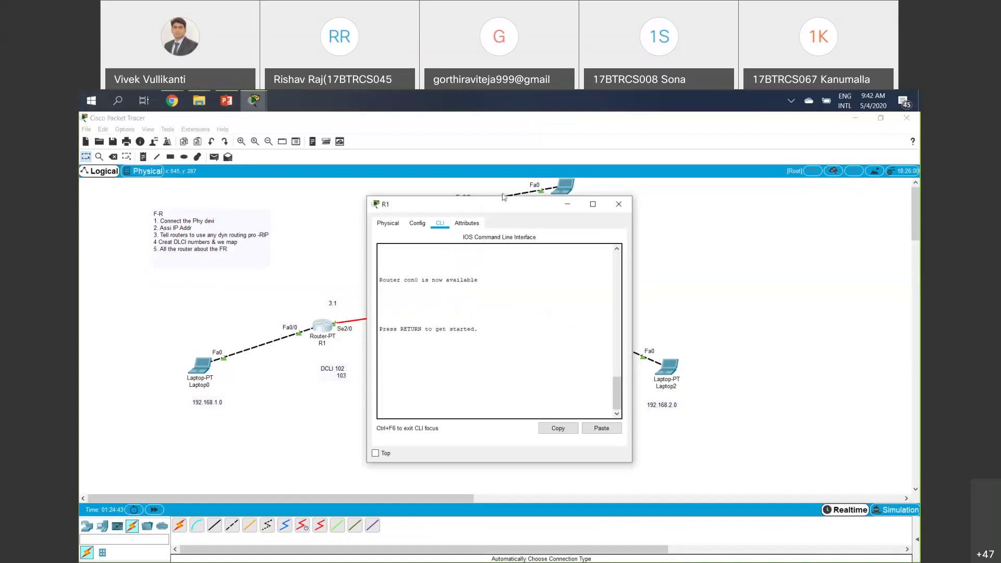
drag(502, 197, 530, 185)
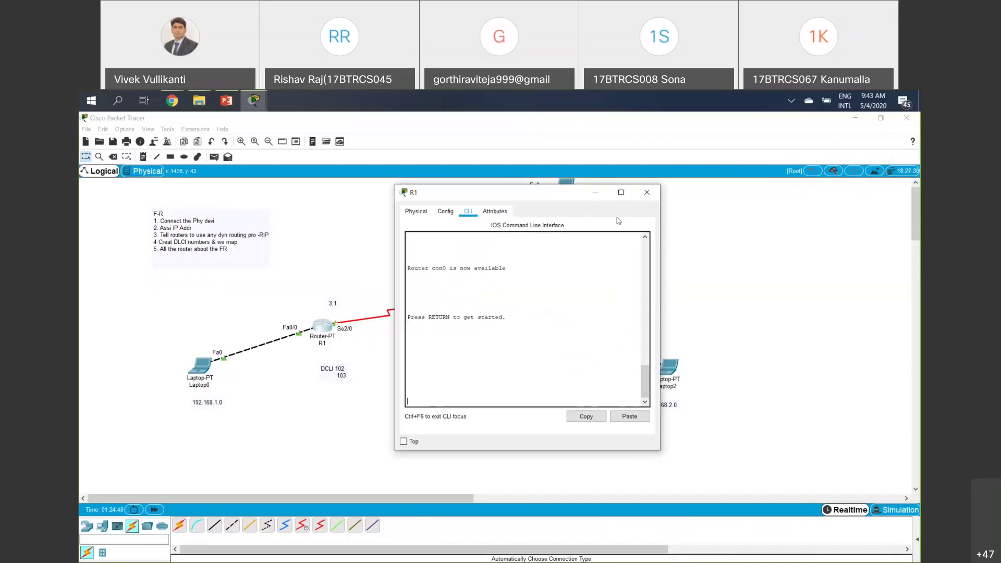
drag(599, 192, 695, 184)
key(Return)
key(Return)
key(Return)
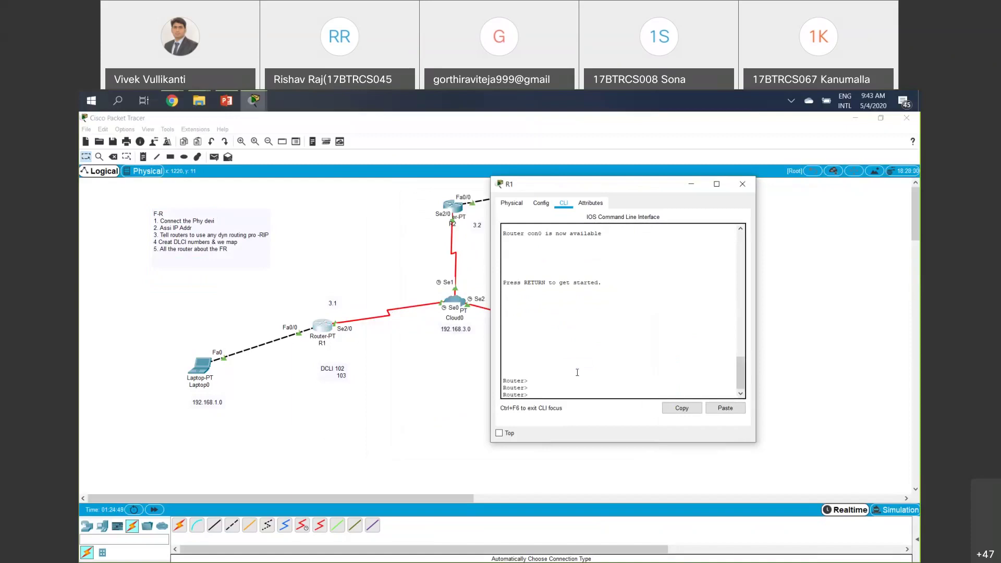
text(en)
key(Tab)
key(Return)
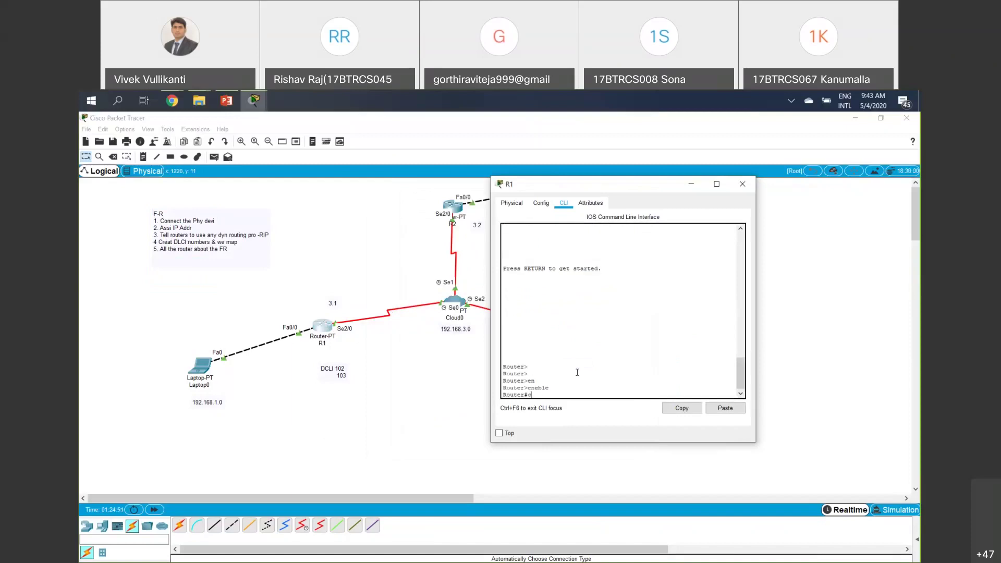
text(conf ter)
key(Tab)
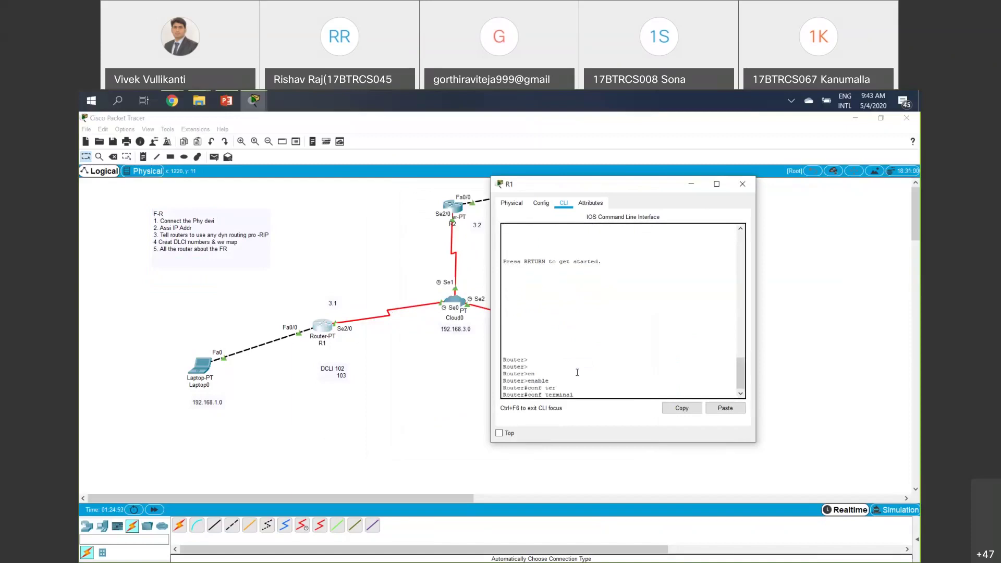
key(Return)
- Set the encapsulation of R1's interface serial 2/0 to frame-relay
text(inter)
key(Tab)
text(se)
key(Tab)
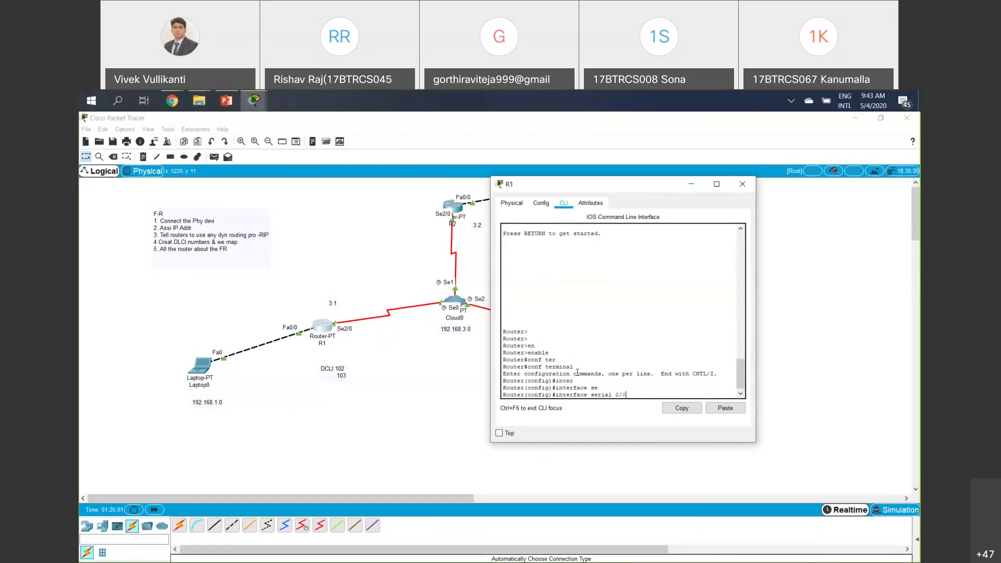
key(Return)
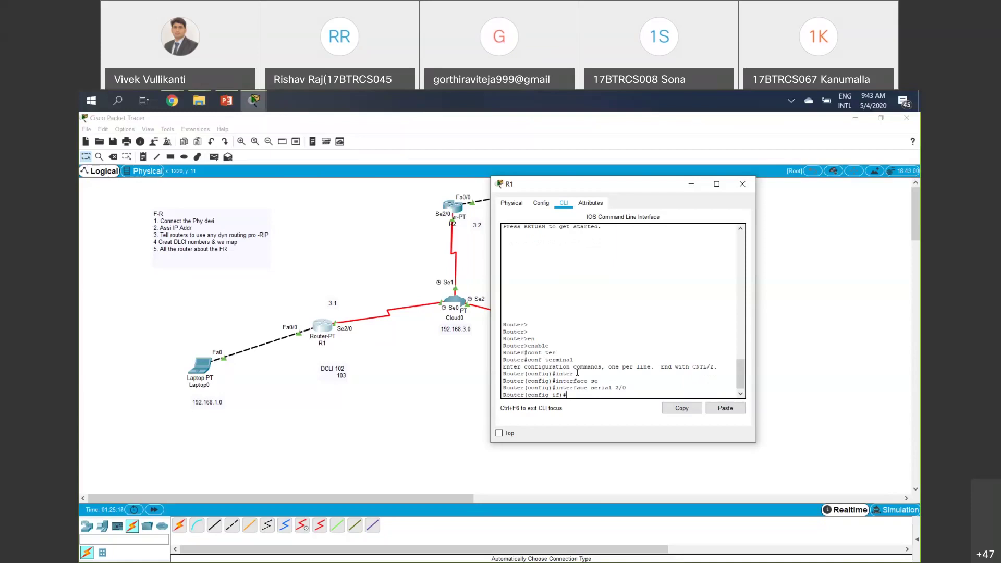
text(en)
key(Tab)
text(fr)
key(Tab)
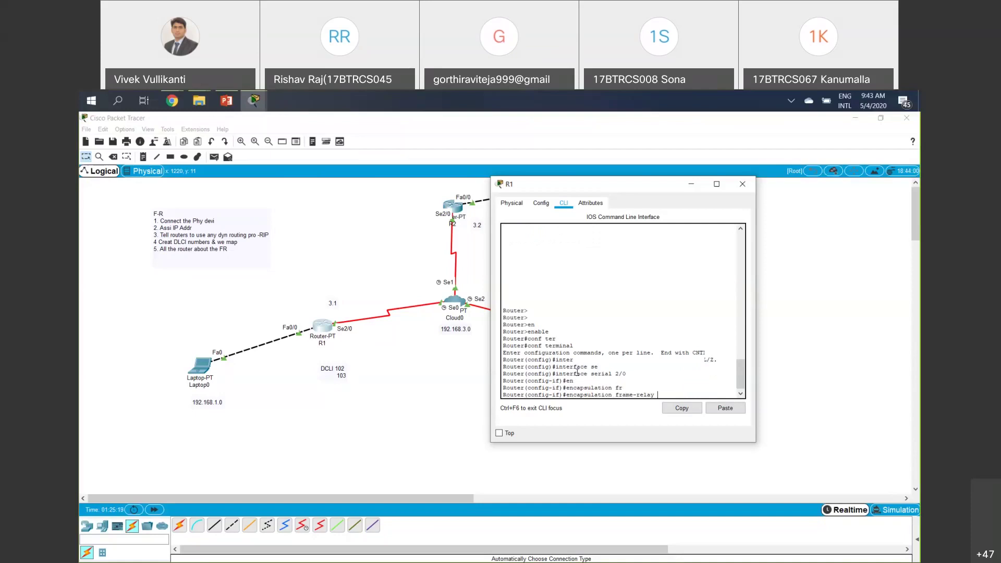
key(Return)
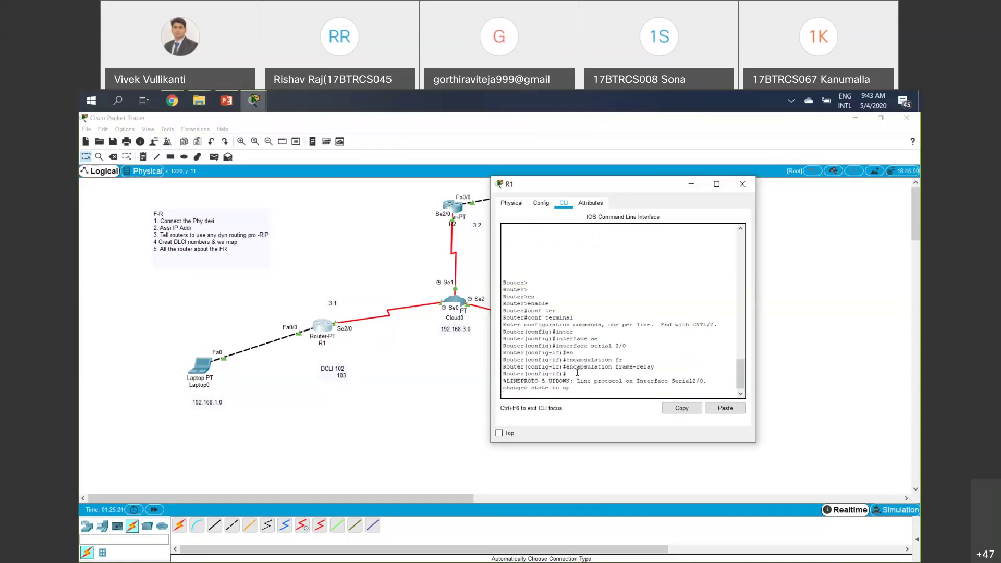
key(Return)
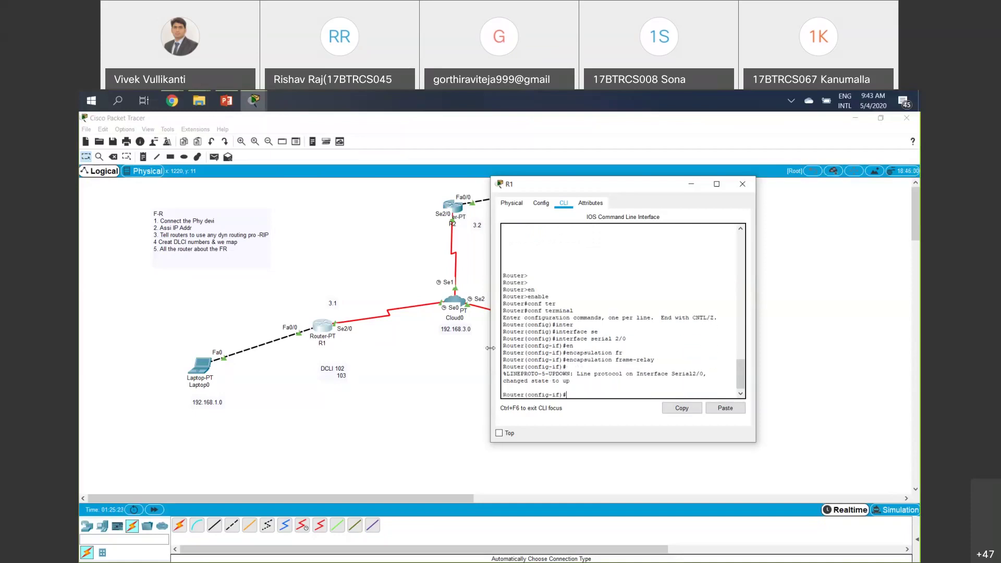
- Set the bandwidth of R1's interface serial 2/0 to 64
drag(454, 351, 455, 351)
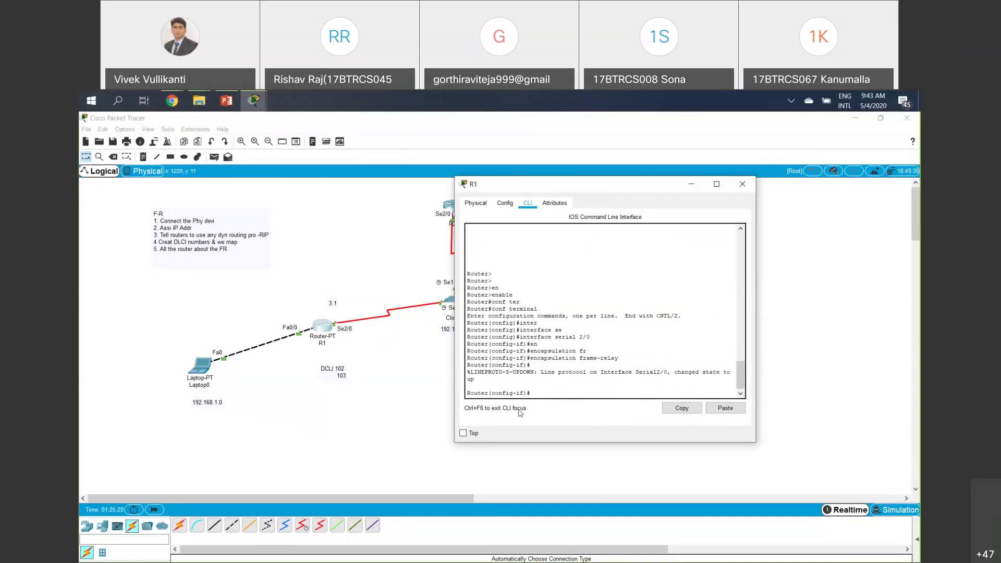
text(e)
key(Tab)
text(a)
key(Tab)
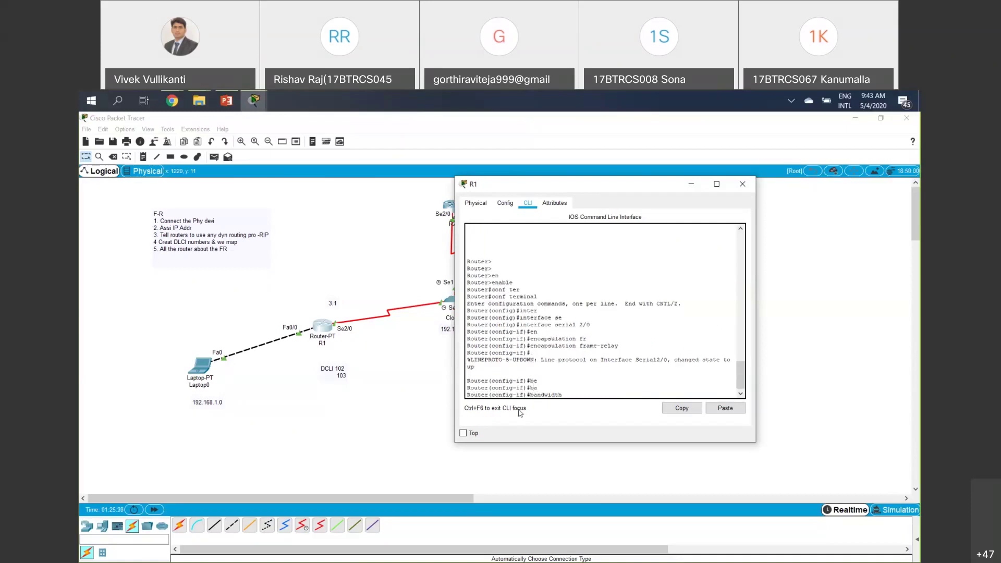
text(64)
key(Tab)
key(Return)
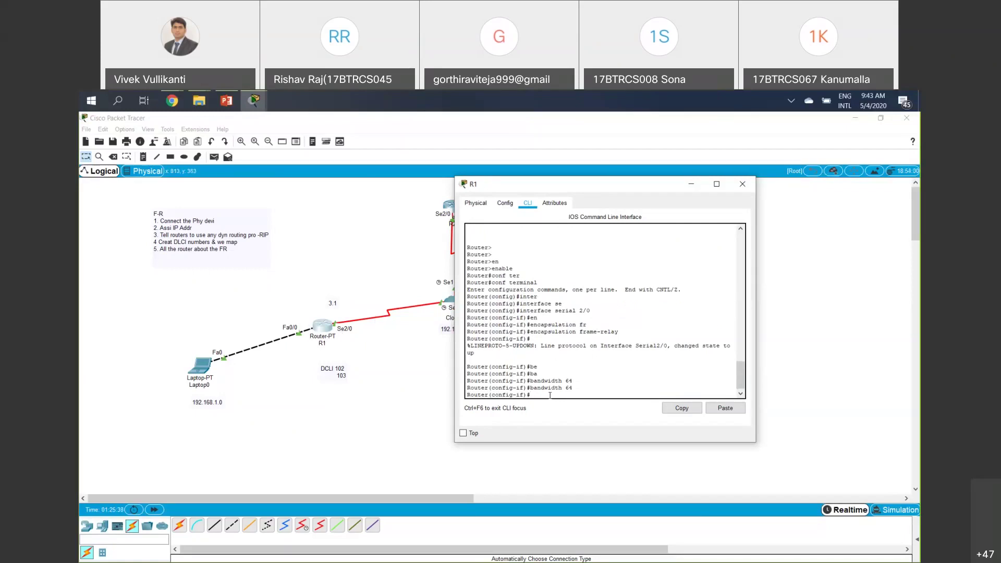
- Enter the start of R1's mapping command, frame-relay map ip 192.168.3.2 102, without running it
text(fr)
key(Tab)
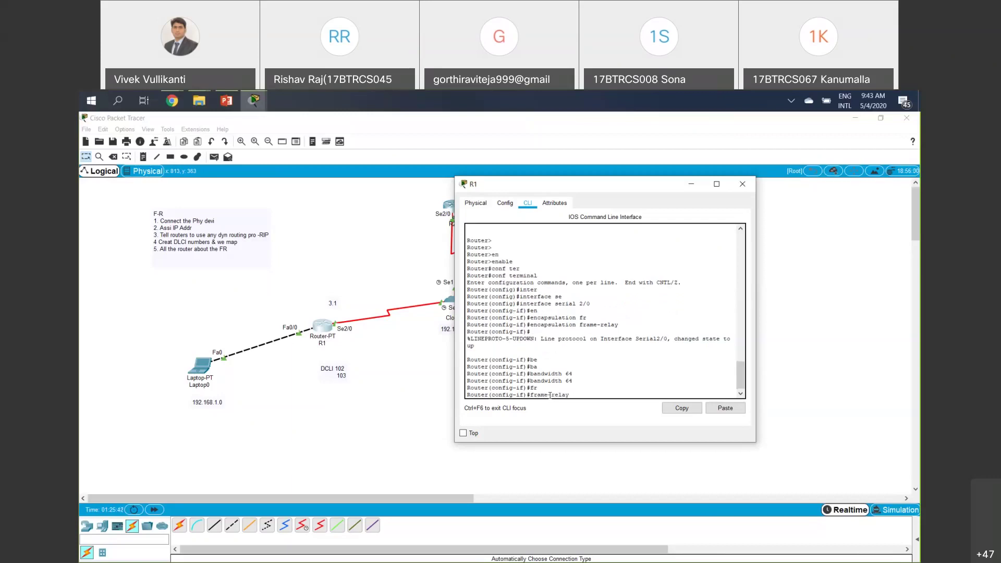
text(m)
key(Tab)
text(ip)
key(Tab)
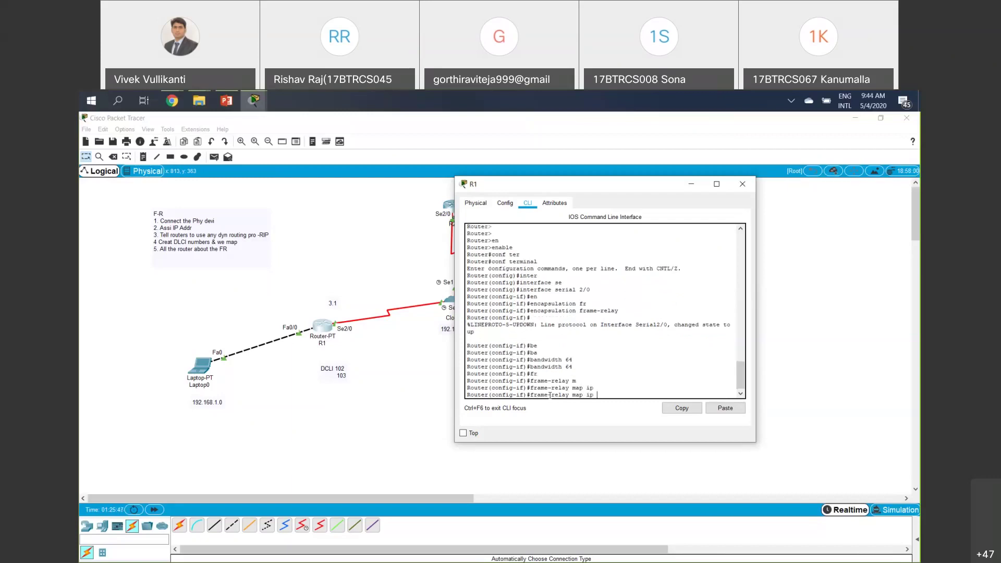
text(192.168.3.2)
drag(550, 189, 596, 191)
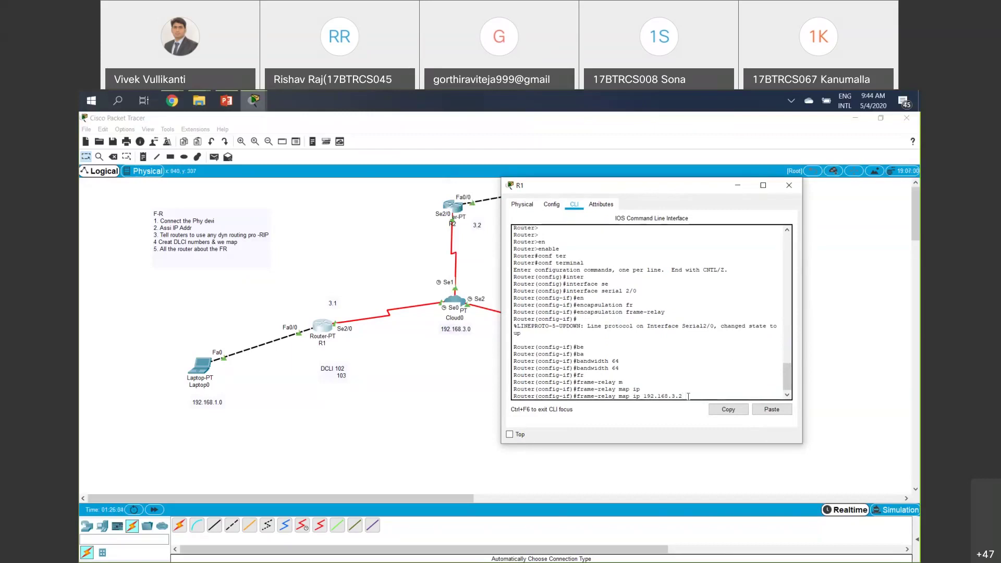
text(102)
drag(578, 189, 511, 191)
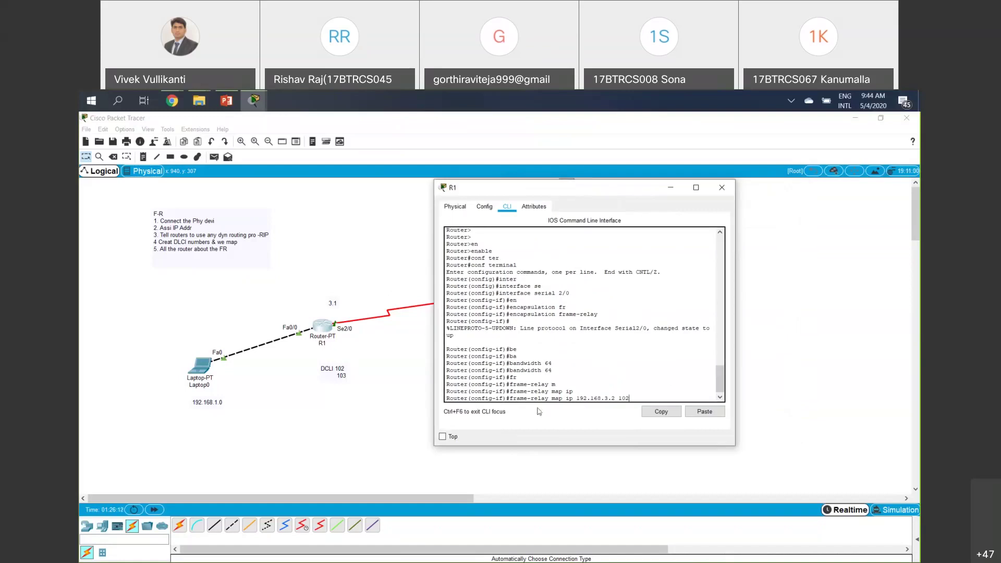
- Go over the parts of the unfinished frame-relay map command in R1's command line
drag(510, 398, 518, 399)
click(520, 400)
drag(519, 400, 556, 400)
click(561, 400)
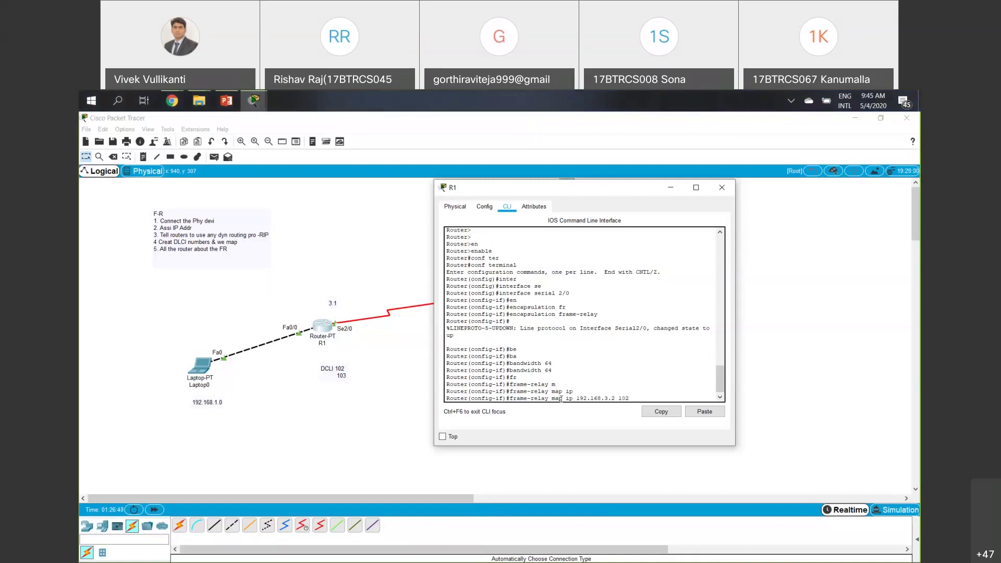
drag(577, 400, 587, 399)
drag(566, 191, 597, 192)
click(648, 398)
triple_click(648, 398)
click(663, 397)
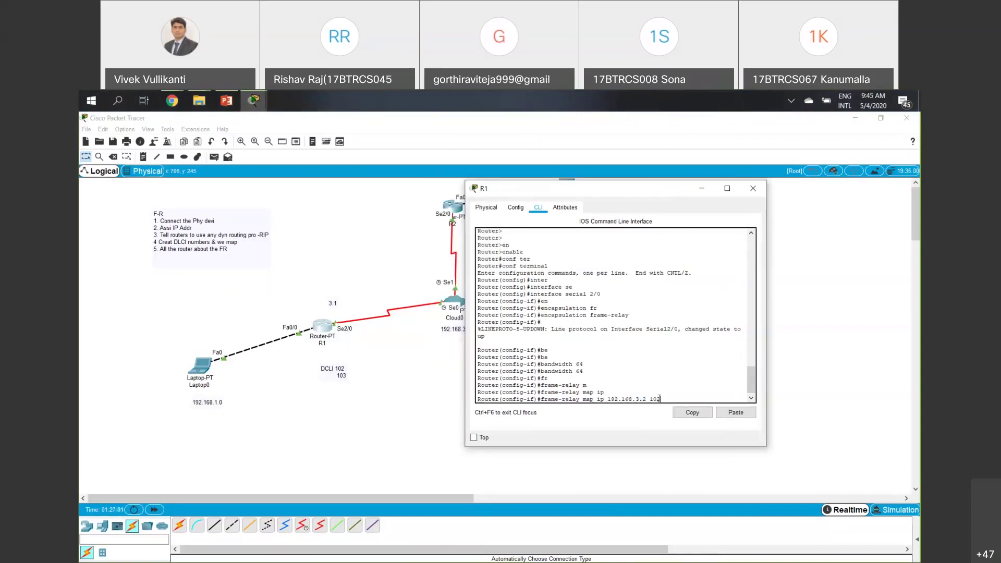
- Complete R1's frame-relay map command with the broadcast option and run it
double_click(660, 398)
click(665, 397)
text(fr)
text(o)
key(Tab)
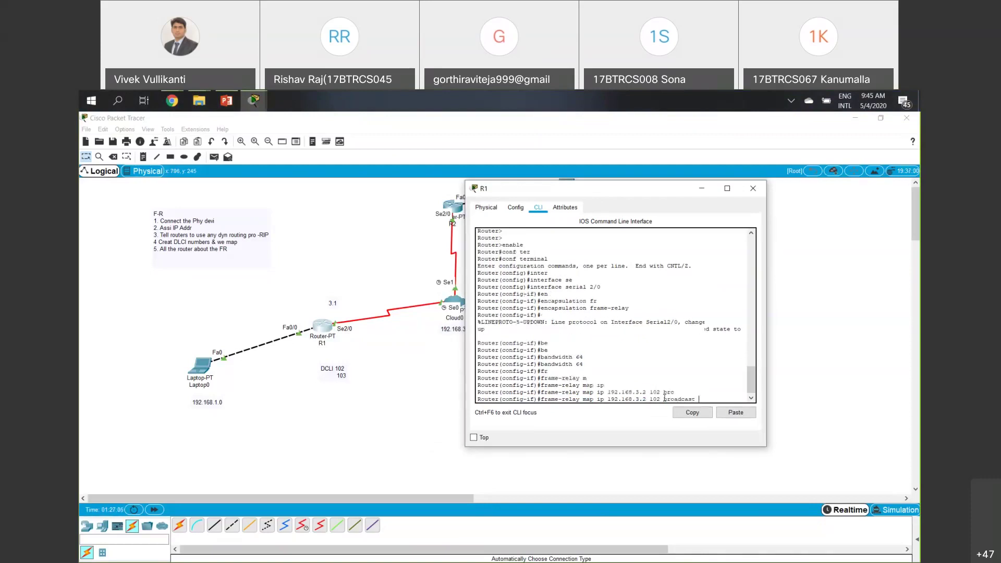
key(Return)
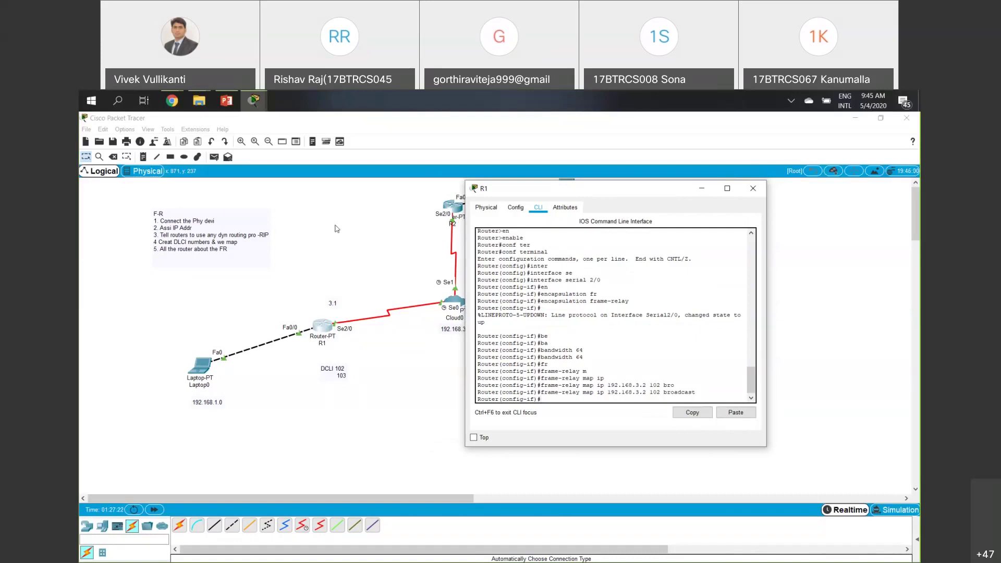
- Review R1's encapsulation and frame-relay map commands against the topology, and close R1's window
drag(600, 188, 510, 405)
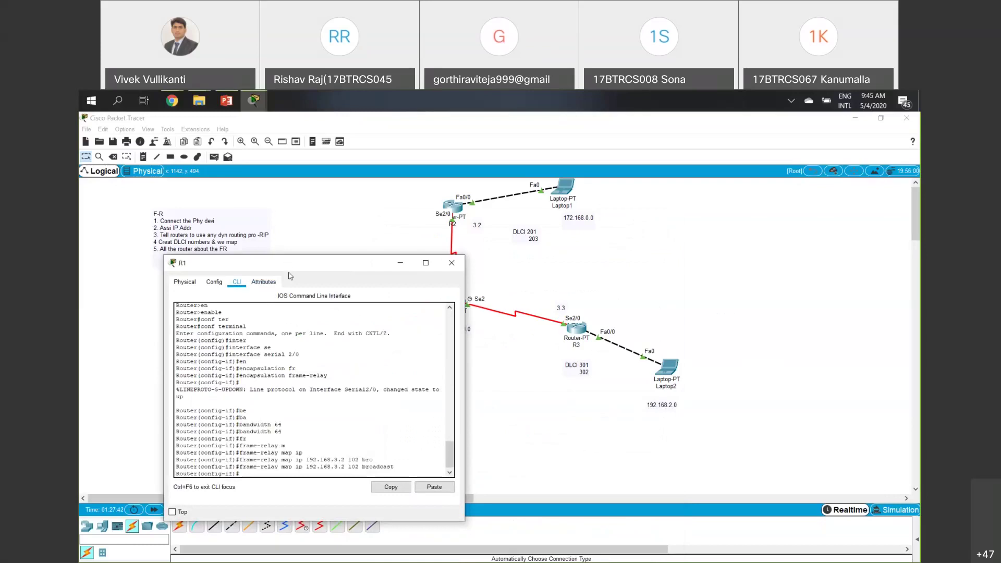
drag(290, 266, 293, 262)
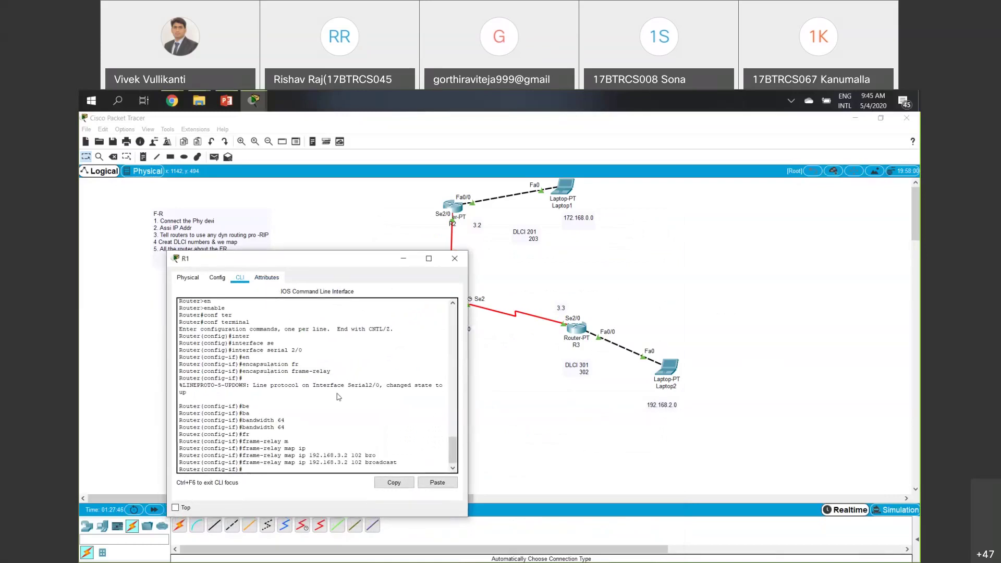
drag(338, 258, 336, 392)
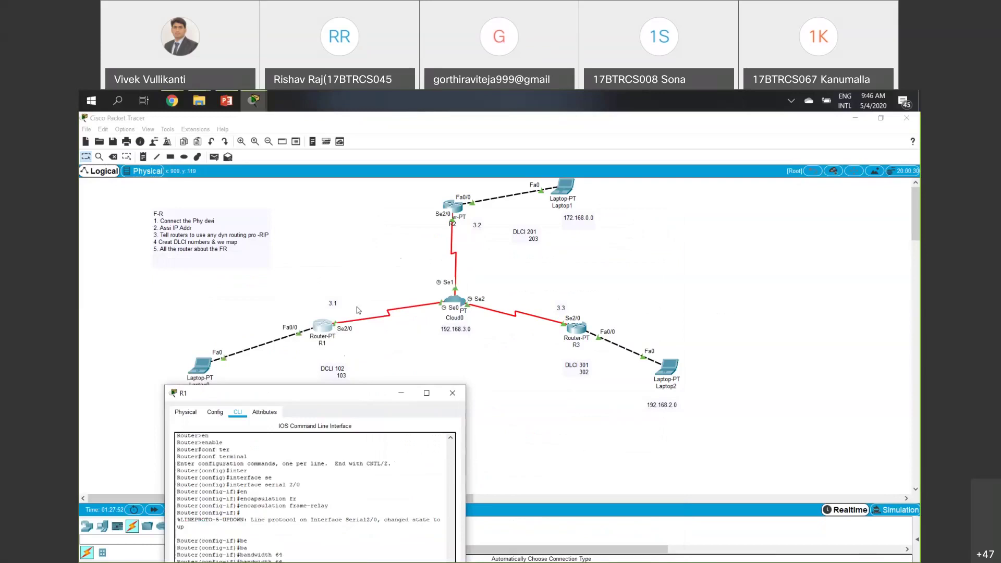
drag(292, 393, 289, 283)
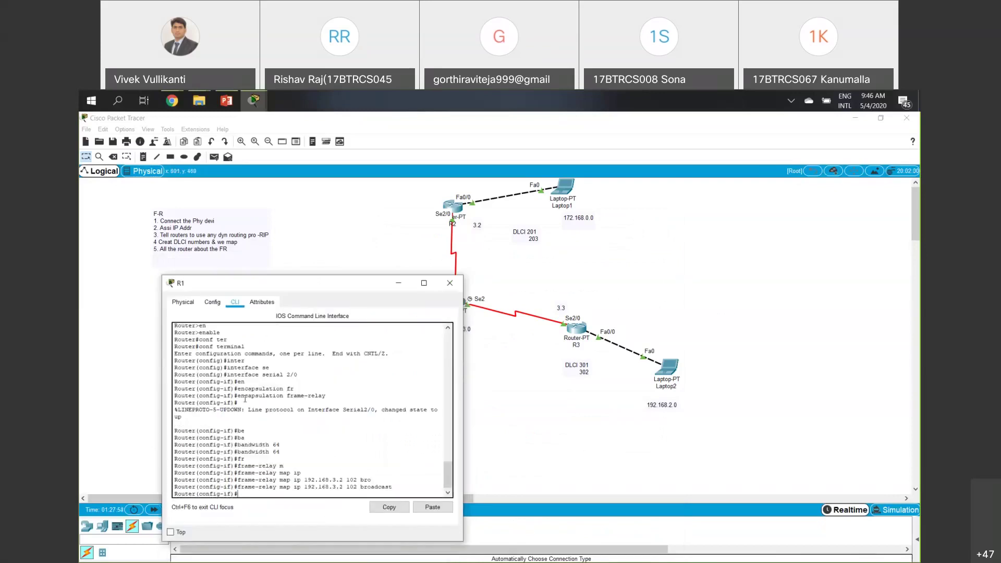
drag(245, 400, 311, 395)
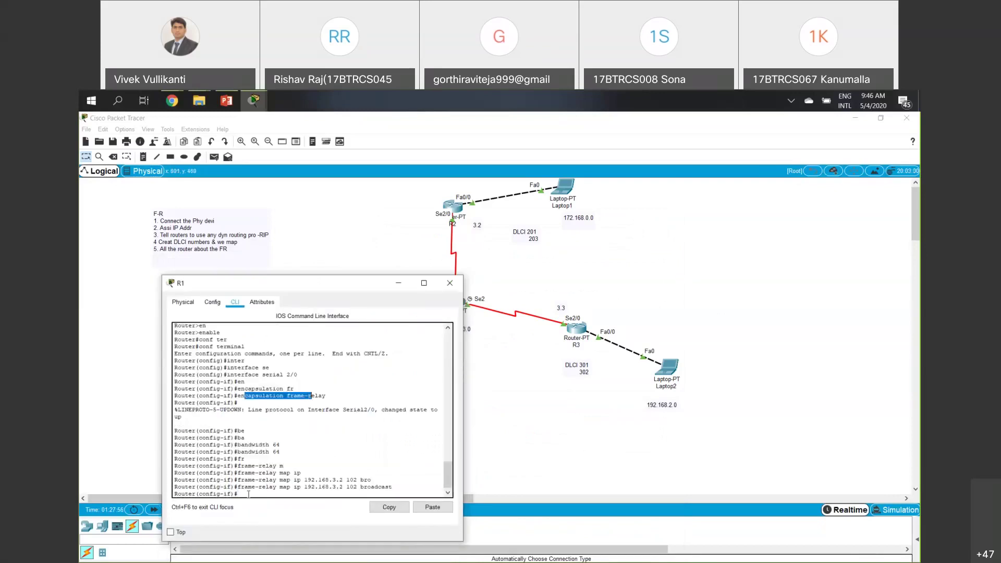
drag(244, 488, 343, 487)
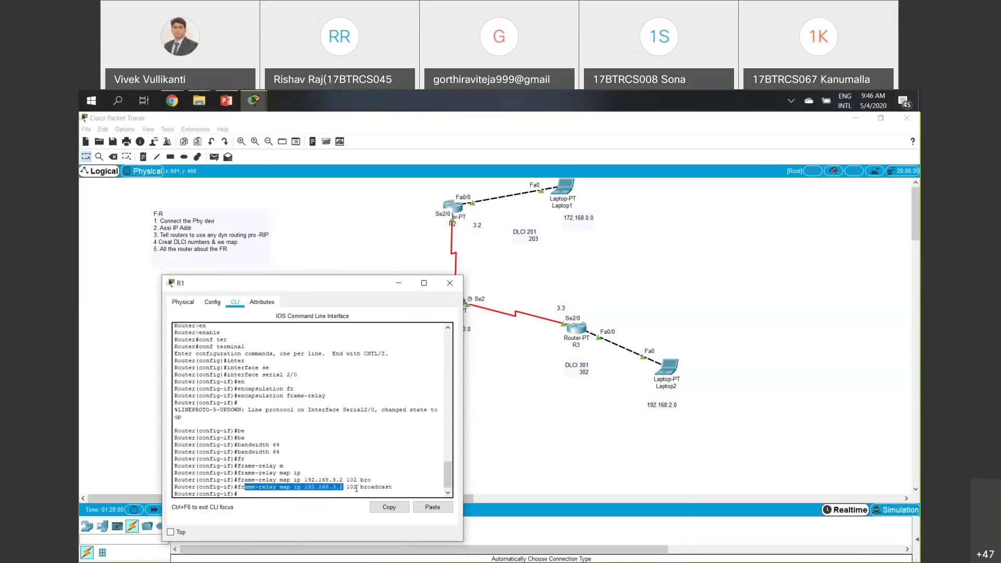
click(357, 488)
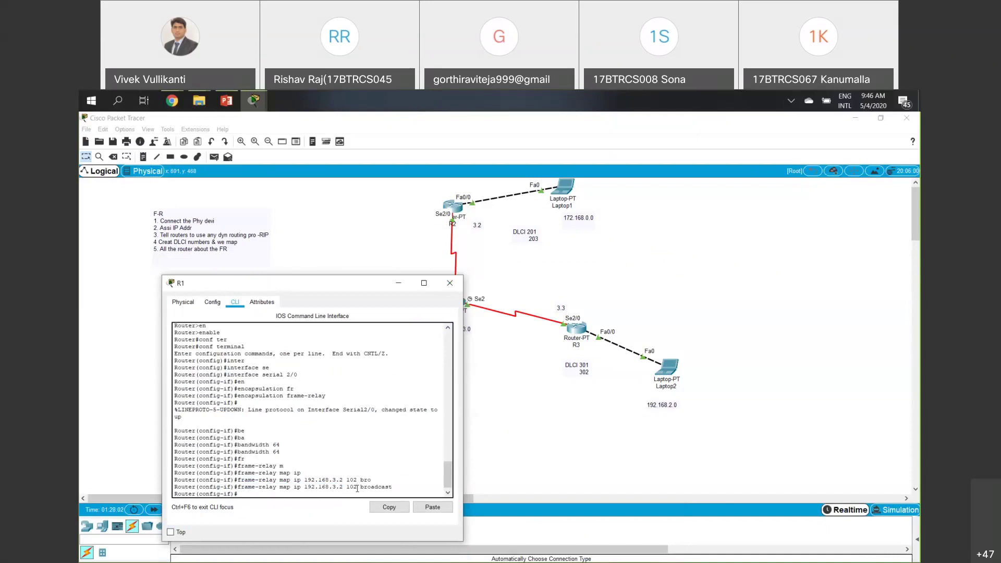
click(449, 283)
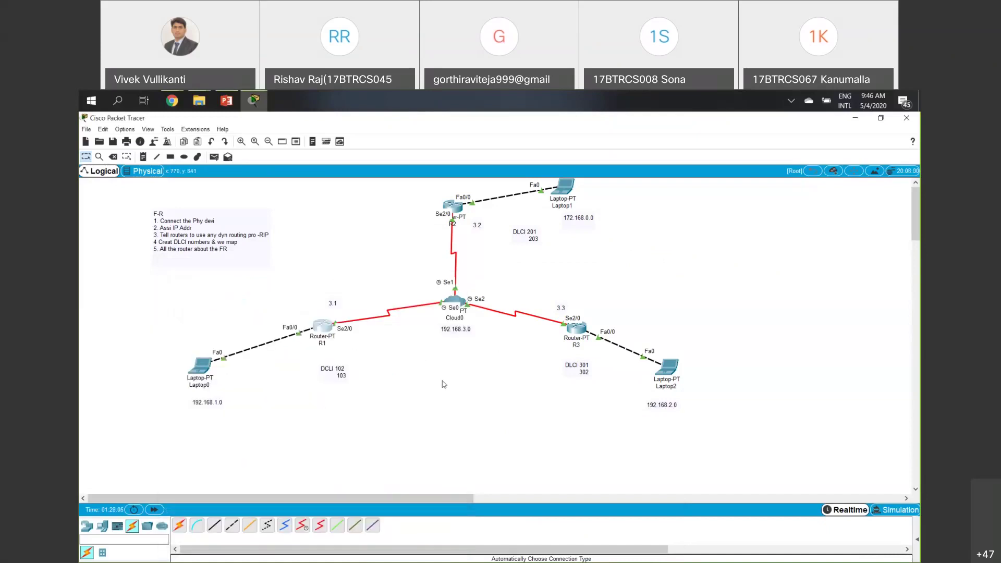
- Open router R2's command line and enter global configuration mode with the enable and conf terminal commands
click(460, 209)
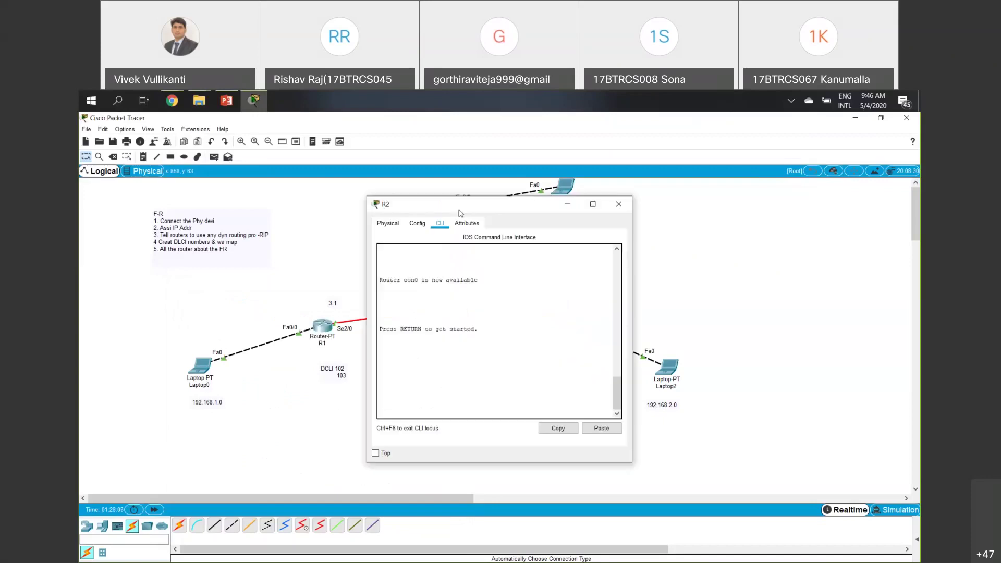
key(Return)
key(Return)
text(en)
key(Tab)
key(Return)
text(conf)
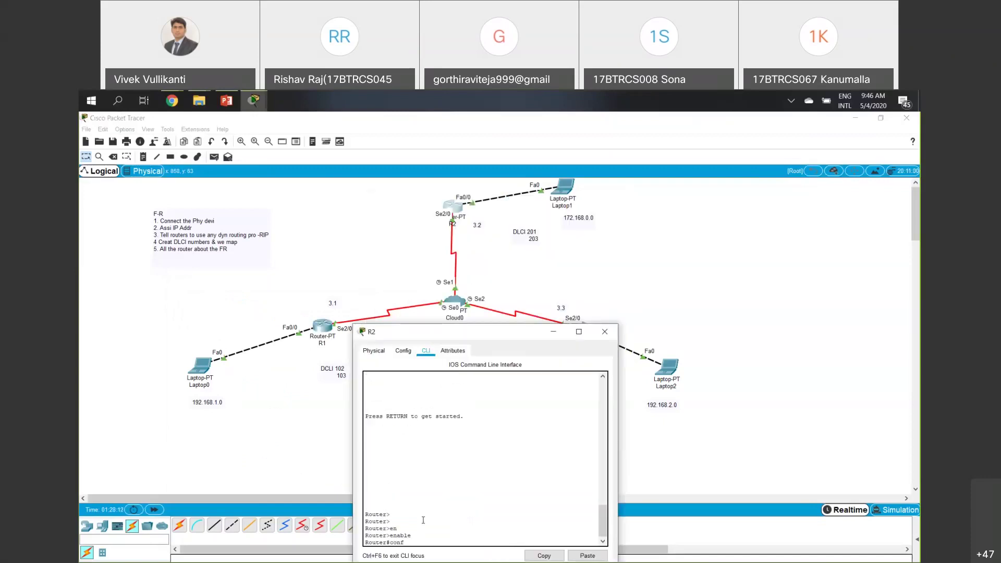
text( ter)
key(Tab)
key(Return)
- Set the encapsulation of R2's interface serial 2/0 to frame-relay
text(inter)
key(Tab)
text(se)
key(Tab)
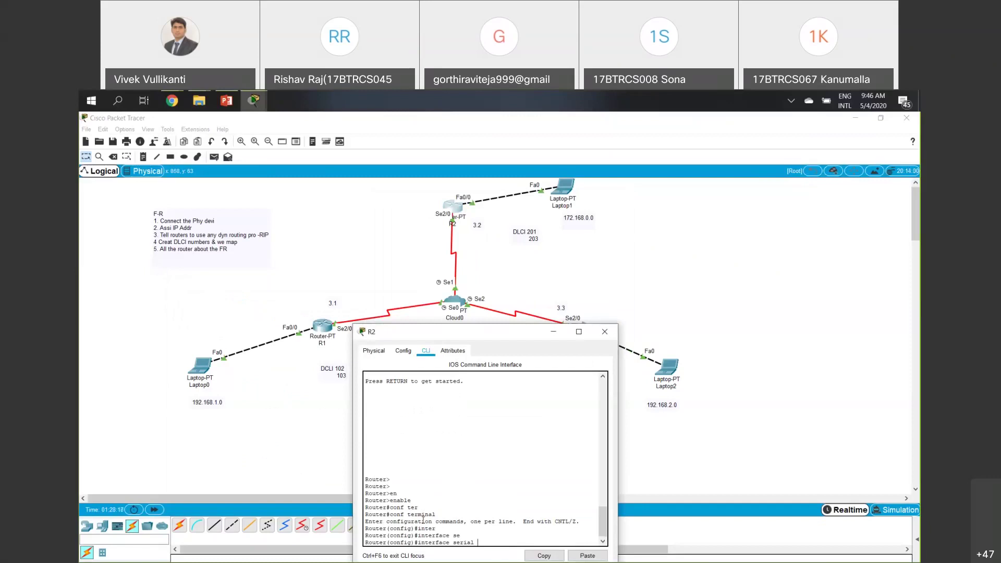
text(2/0)
key(Return)
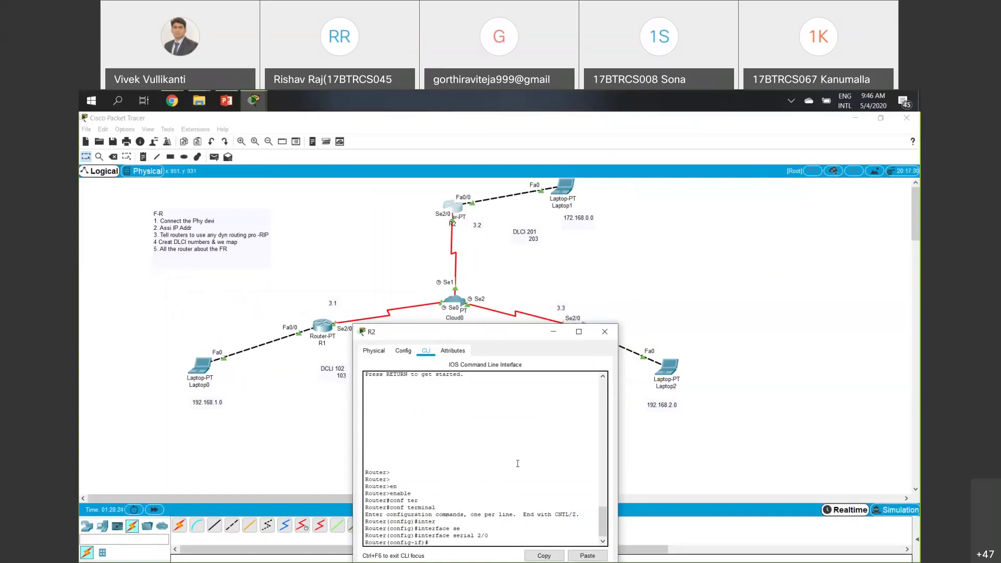
text(en)
key(Tab)
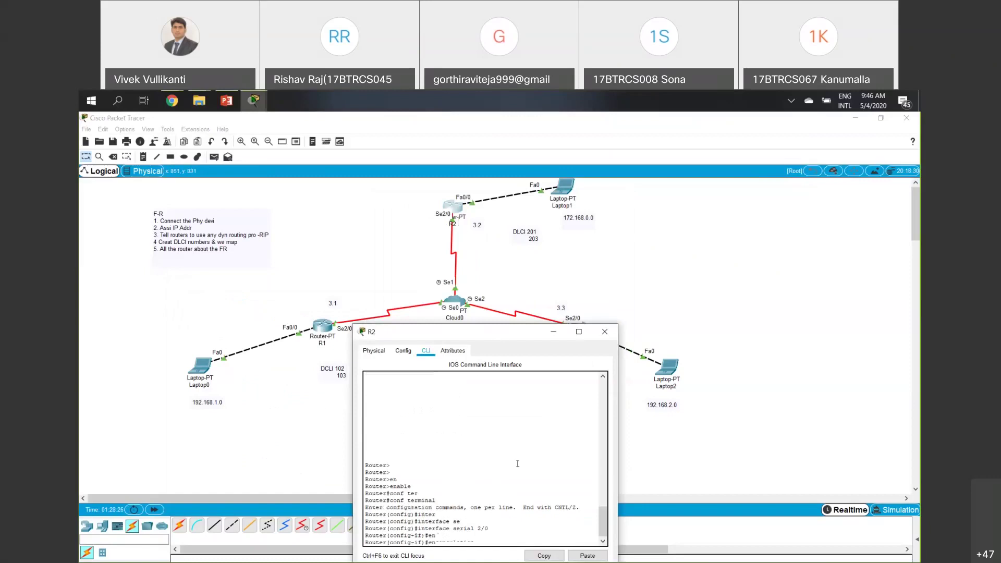
text(fr)
key(Tab)
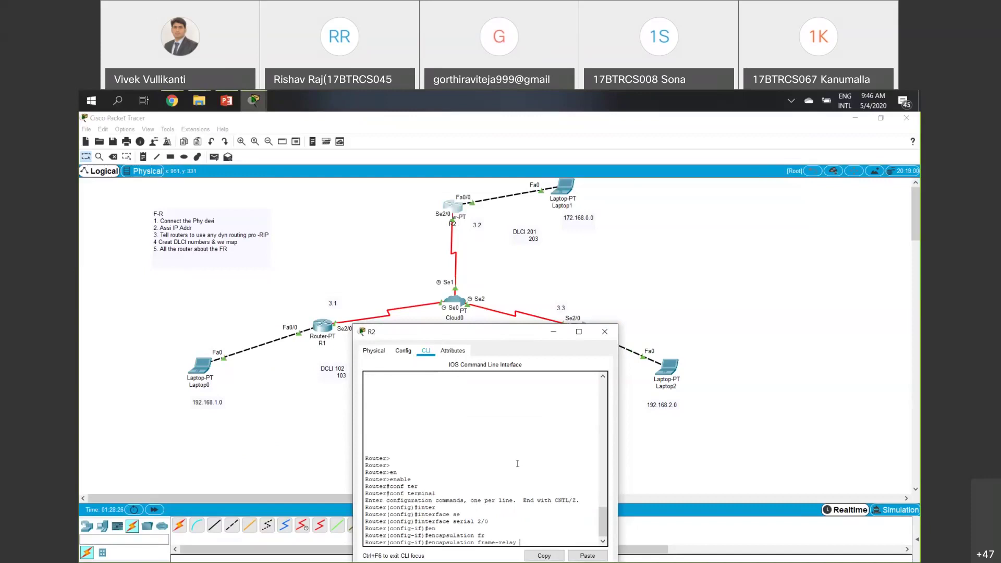
key(Return)
key(Return)
- Set the bandwidth of R2's interface serial 2/0 to 64
text(b)
key(Tab)
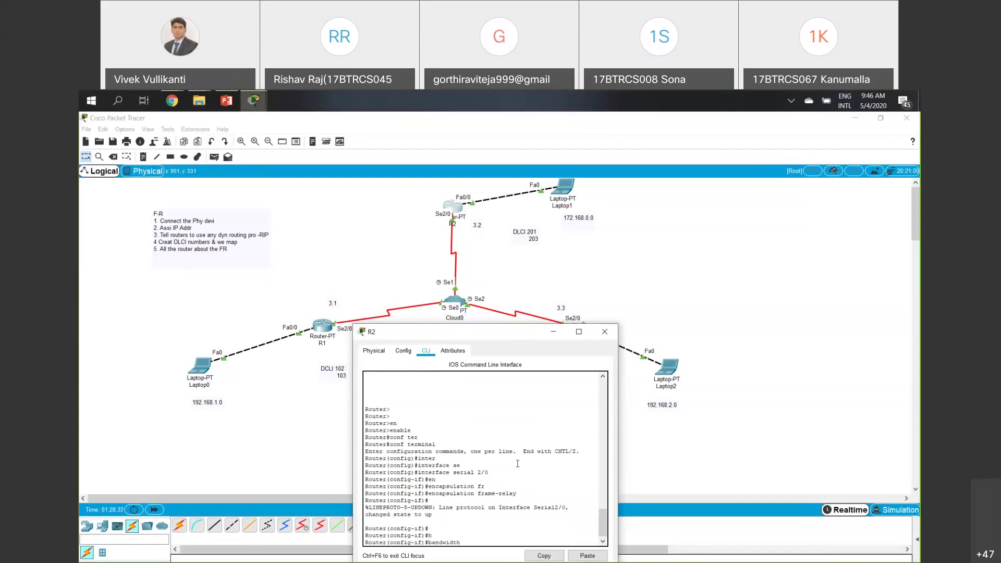
text(64)
key(Return)
- Map IP 192.168.3.3 to DLCI 203 with broadcast on R2's serial 2/0, and exit interface configuration
text(fr)
key(Tab)
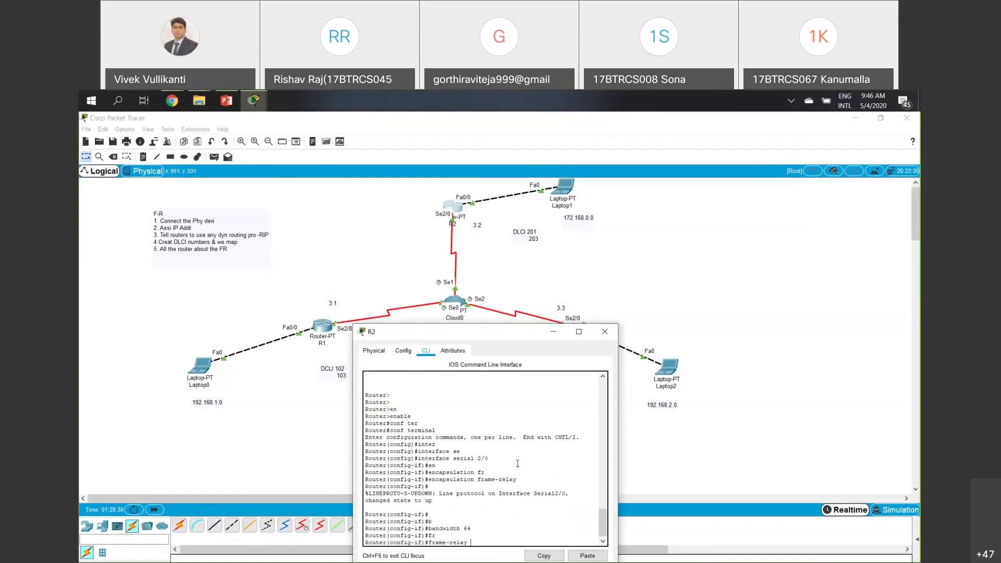
text(m)
key(Tab)
text(ip)
key(Tab)
text(19)
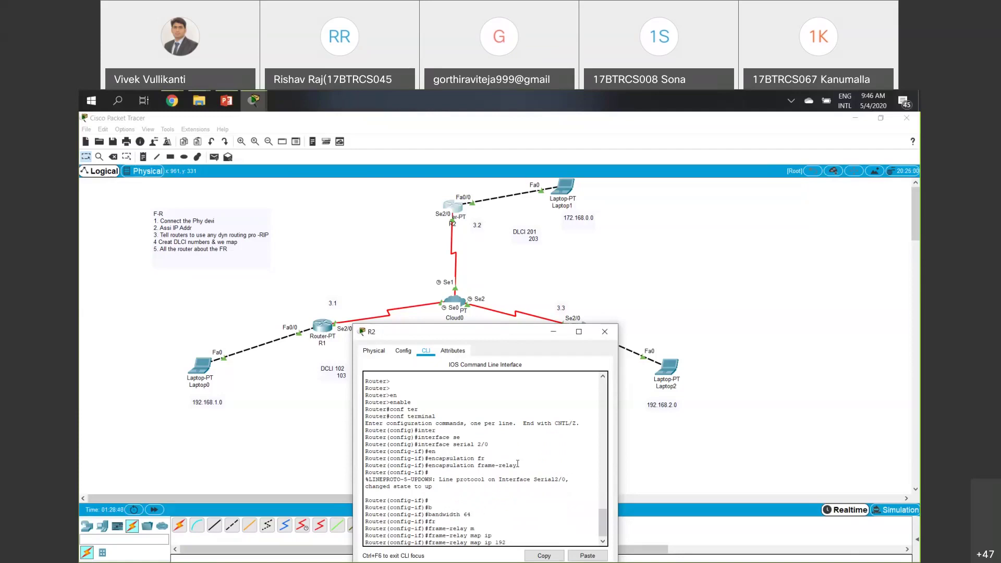
text(2.168.3.3 203)
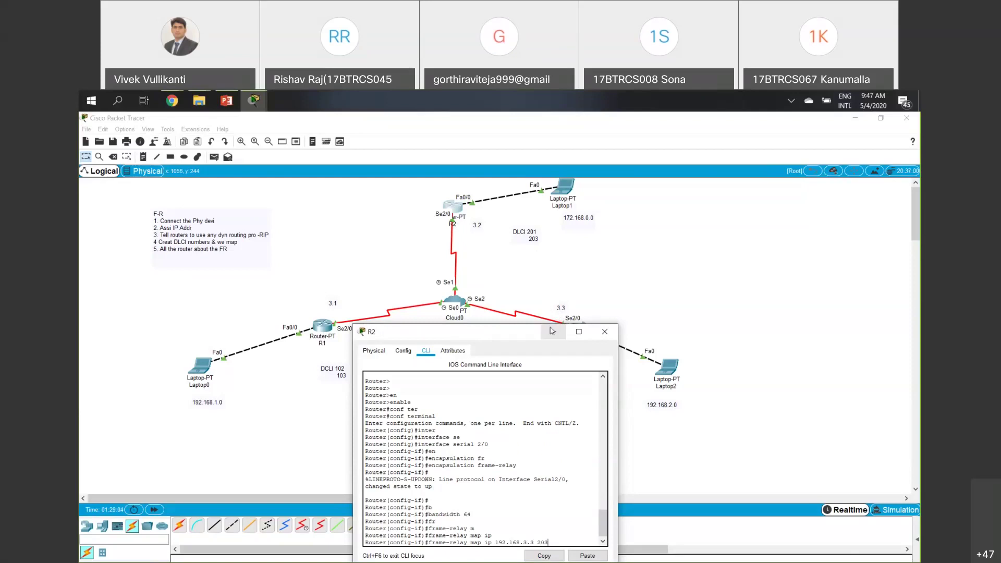
text(br)
key(Tab)
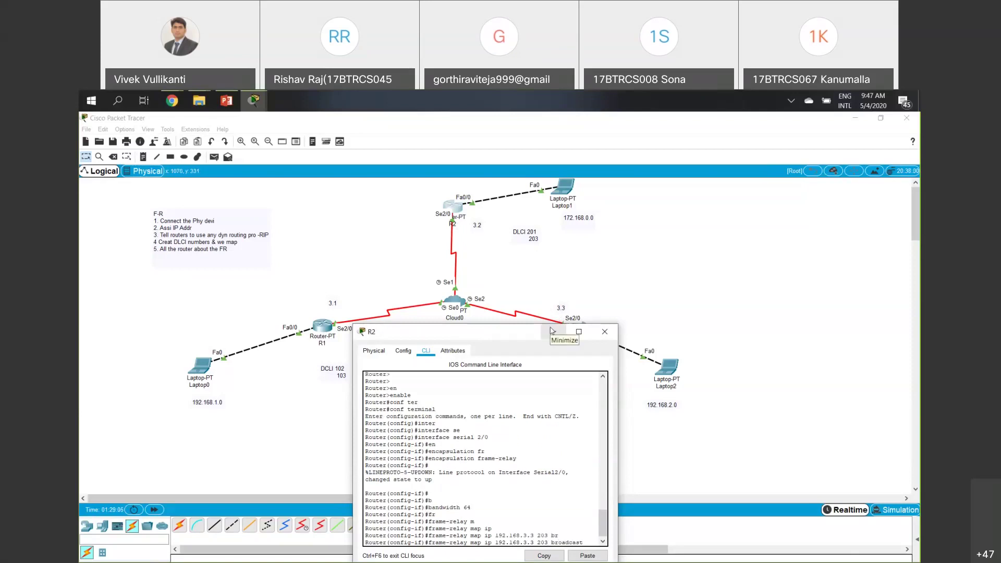
key(Return)
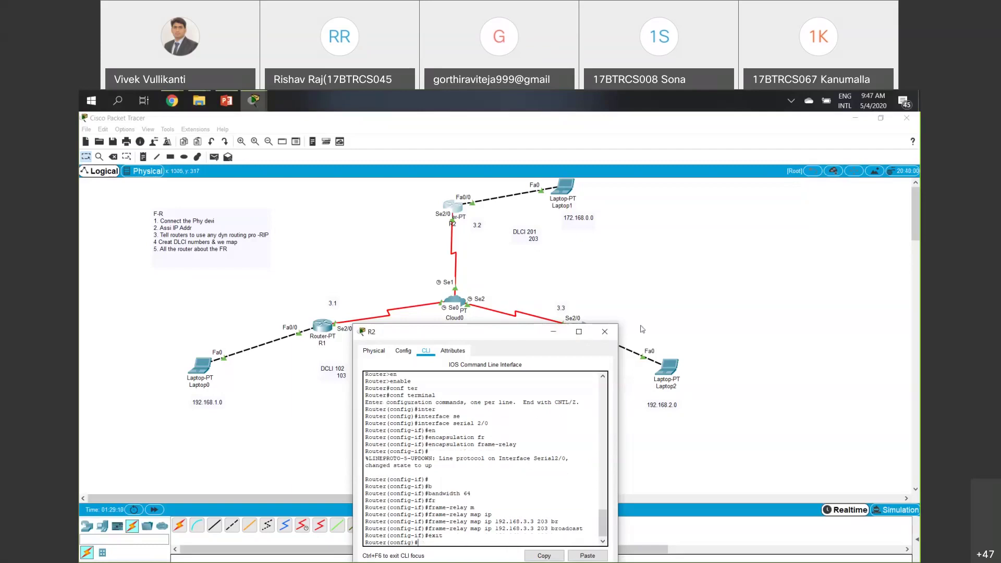
- Open router R3's command line and enter global configuration mode with the enable and conf terminal commands
click(552, 331)
click(579, 330)
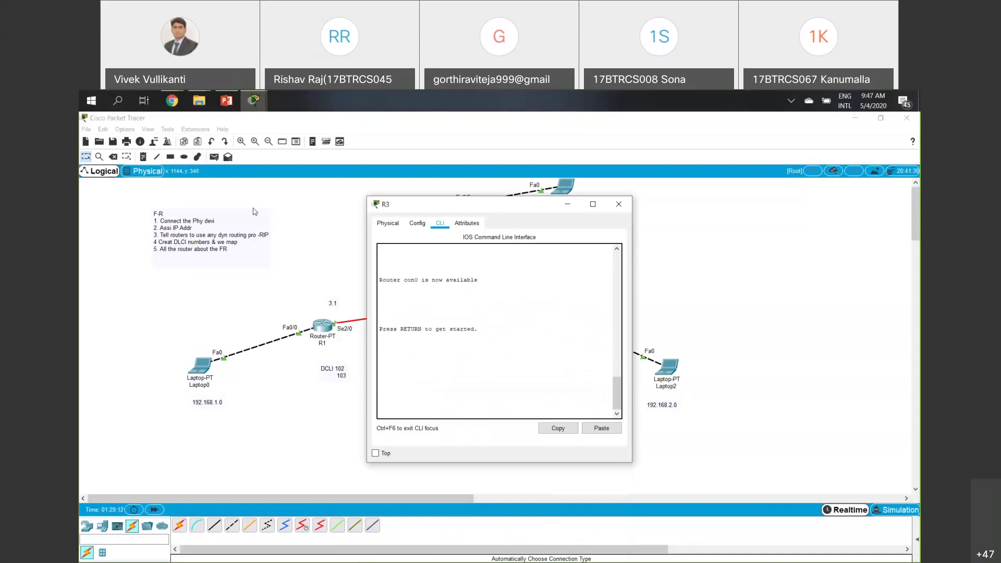
drag(532, 206, 252, 206)
key(Return)
key(Return)
text(en)
key(Tab)
key(Return)
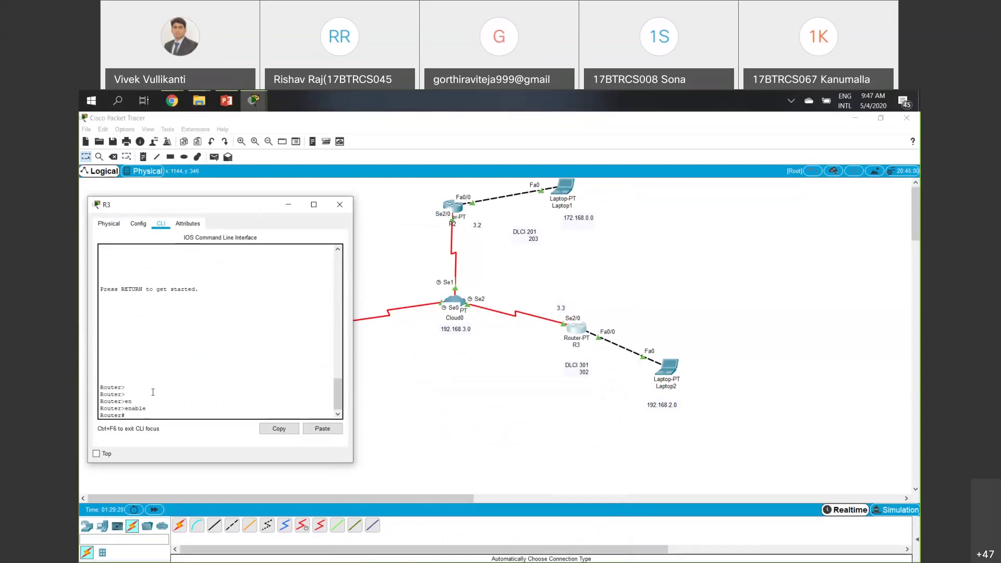
text(conf ter)
key(Tab)
key(Return)
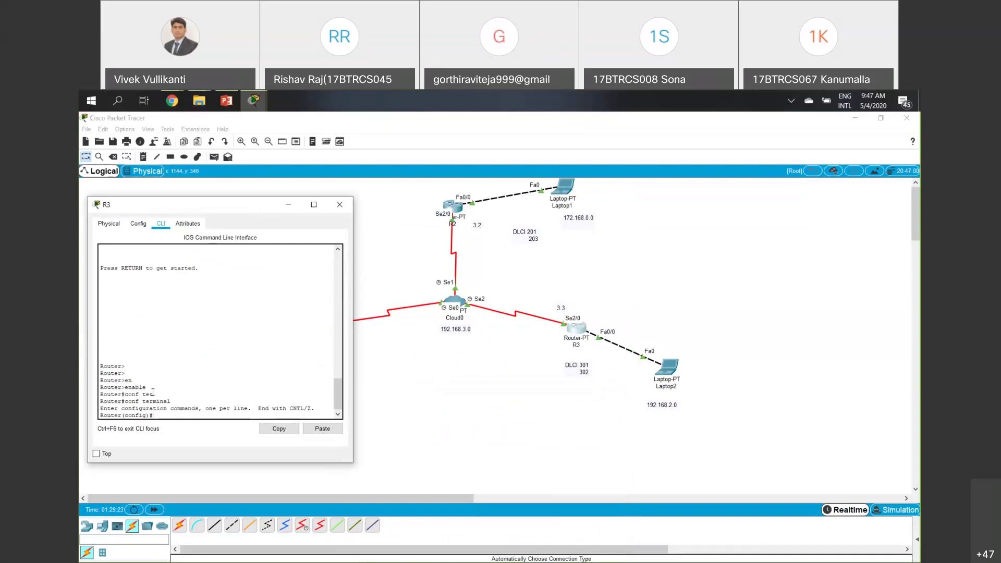
- Enter the configuration mode of interface serial 2/0 on R3
text(inter)
key(Tab)
text(se)
key(Tab)
text(2/0)
key(Return)
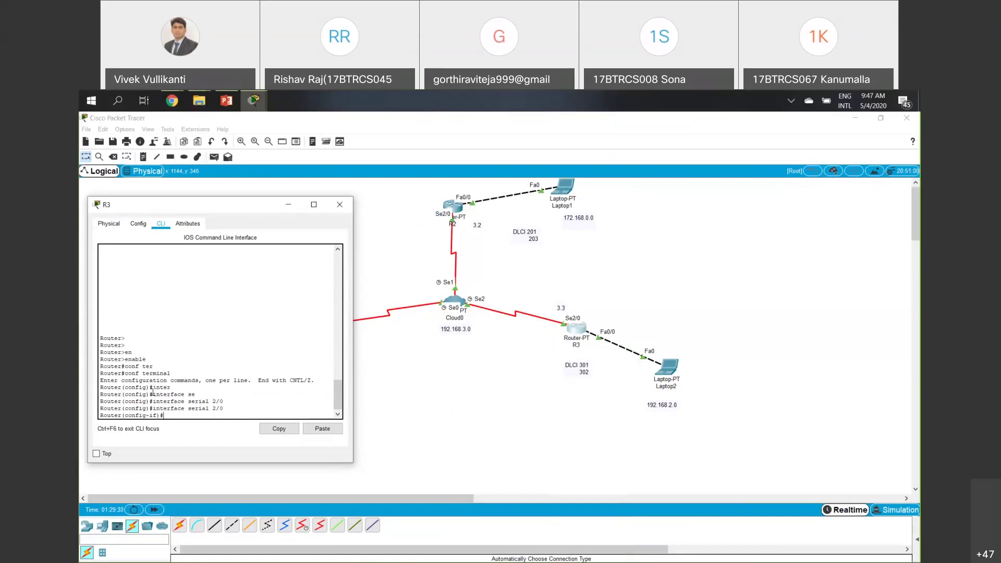
text(fr)
key(Tab)
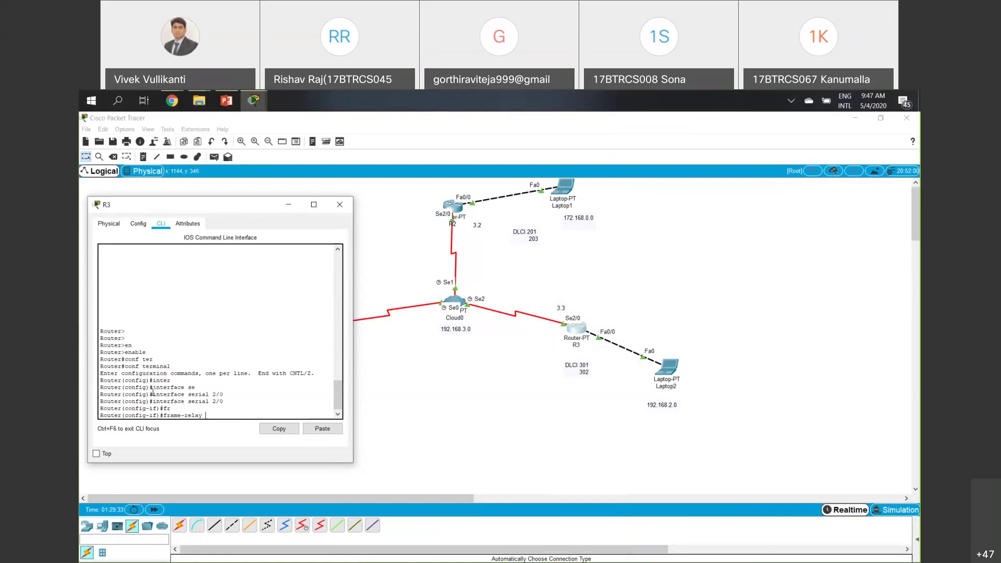
key(BackSpace)
key(BackSpace)
key(BackSpace)
key(BackSpace)
key(BackSpace)
key(BackSpace)
key(BackSpace)
key(BackSpace)
key(BackSpace)
key(BackSpace)
key(BackSpace)
key(BackSpace)
- Set the encapsulation of R3's interface serial 2/0 to frame-relay
text(e)
key(Tab)
text(n)
key(Tab)
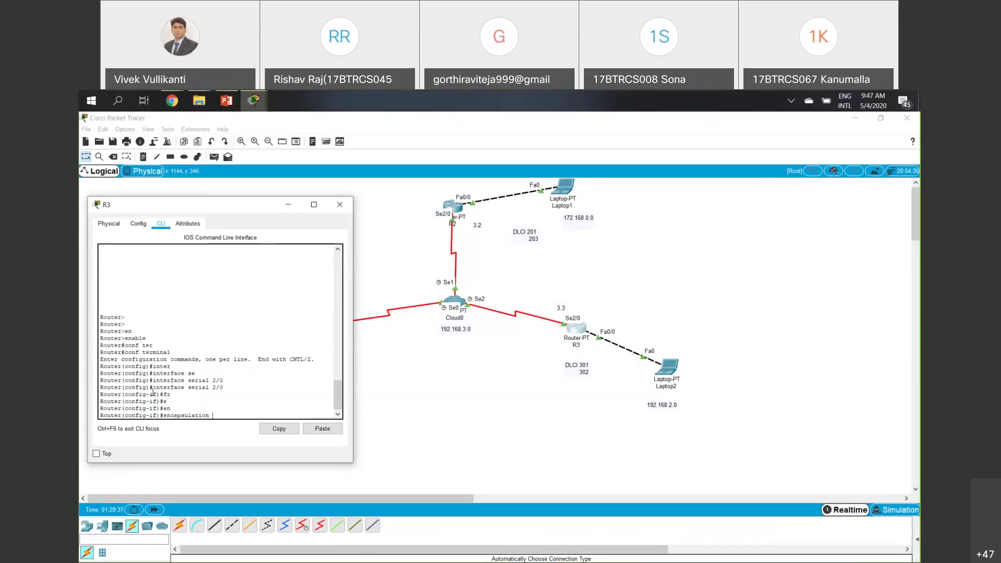
text(fr)
key(Tab)
key(Return)
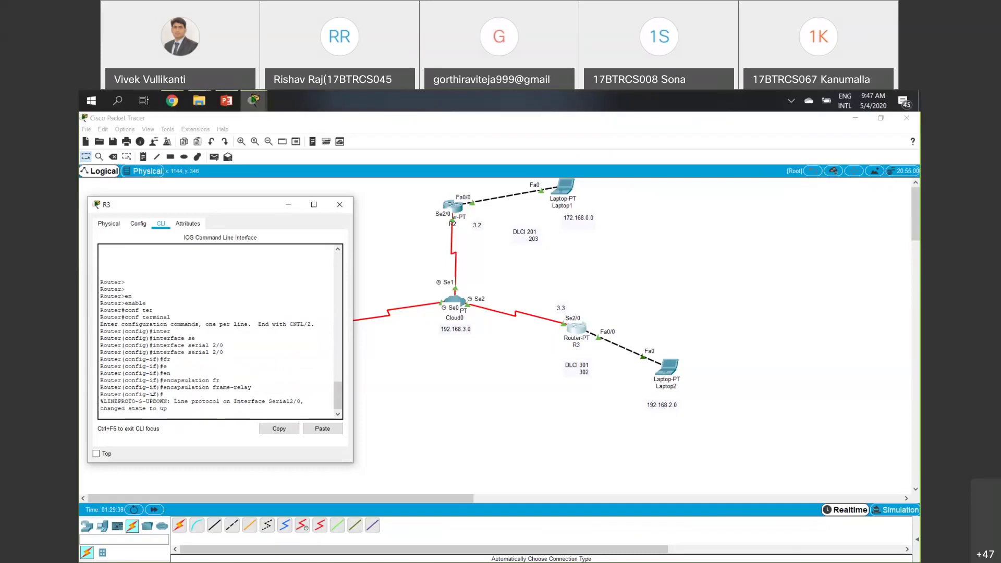
- Set the bandwidth of R3's interface serial 2/0 to 64
key(Return)
text(ba)
key(Tab)
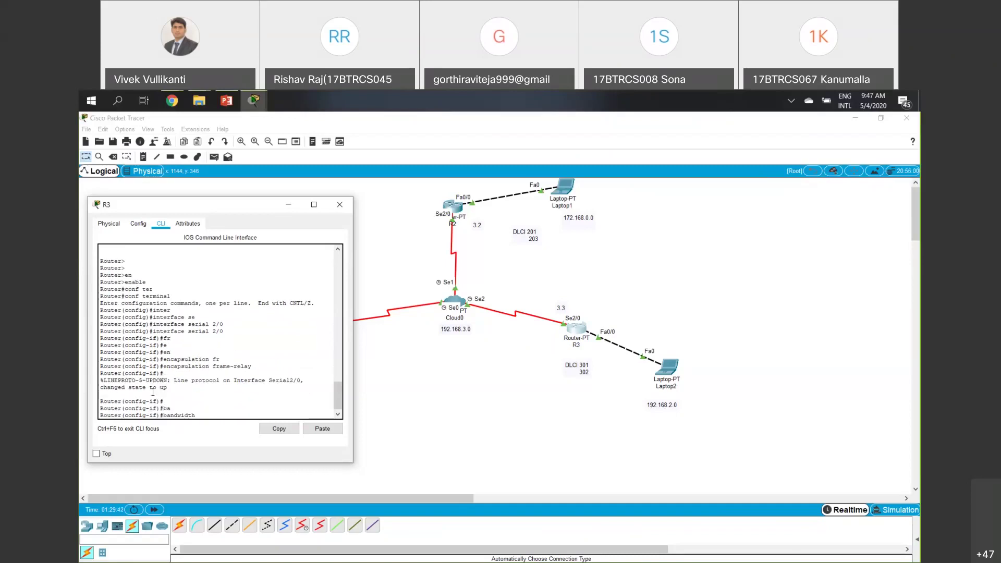
text(64)
key(Tab)
key(Return)
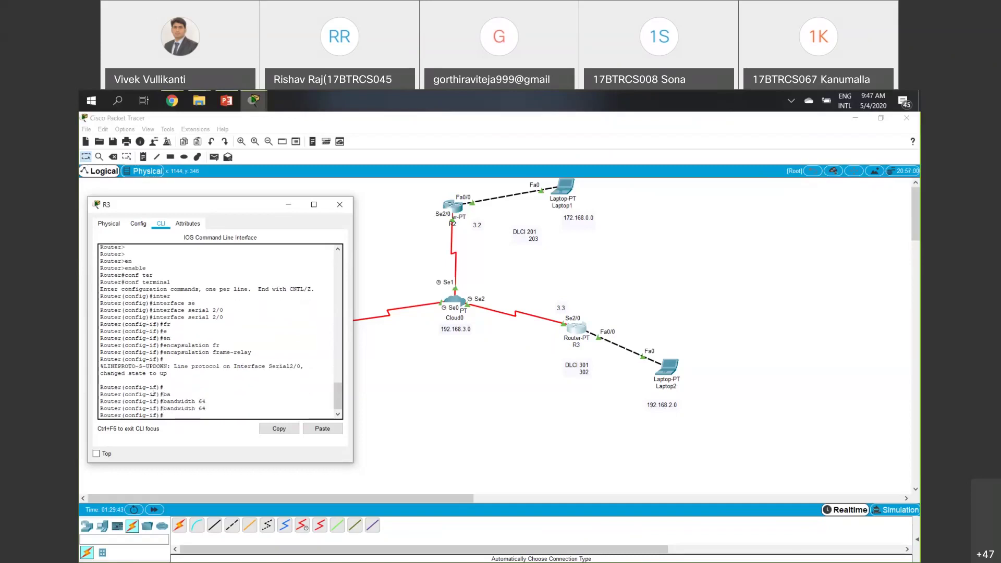
- Try to map IP 192.168.3.1 to DLCI 301 with broadcast on R3's serial 2/0, and close R3's window
key(Return)
text(fr)
key(Tab)
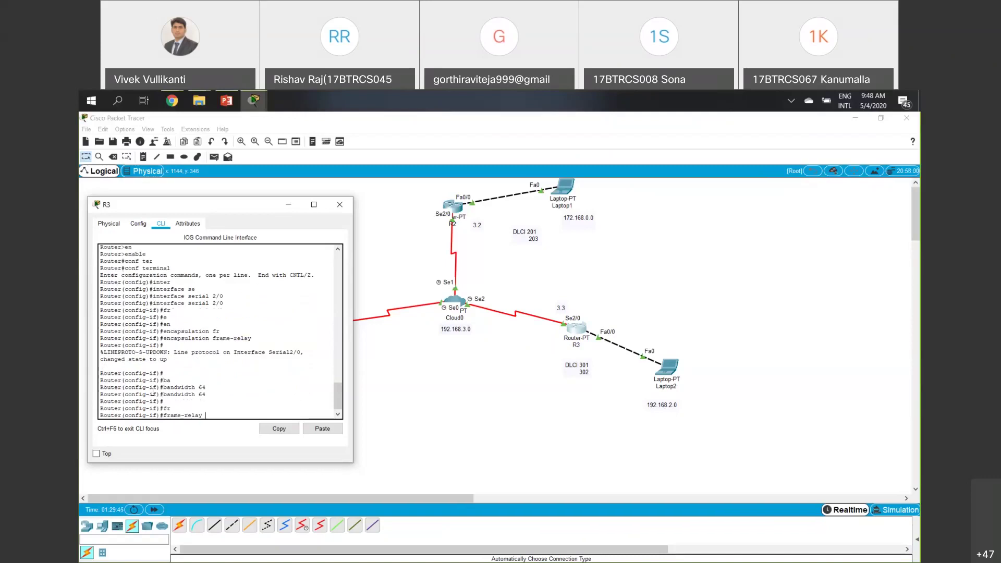
text(m)
key(Tab)
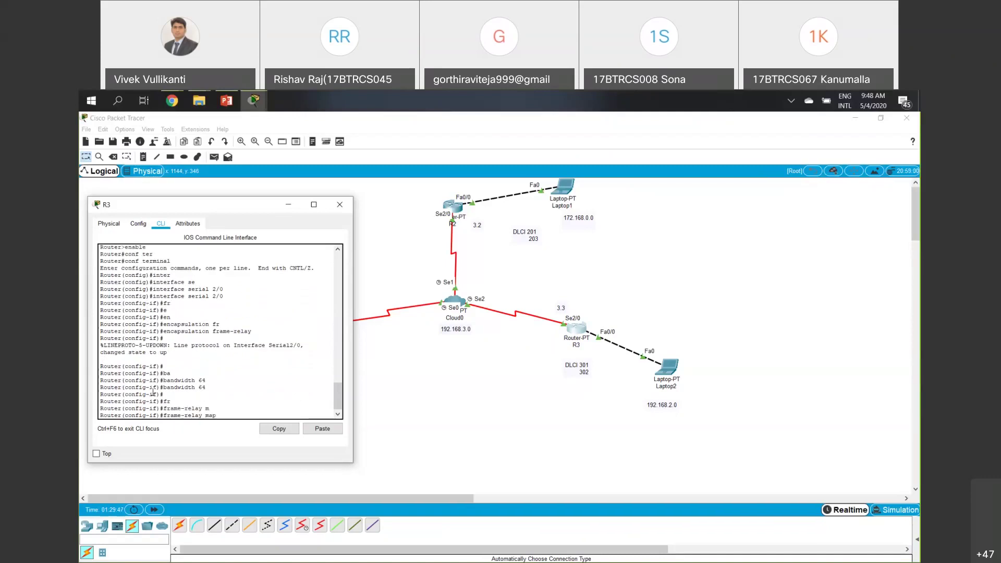
text(ip)
key(Tab)
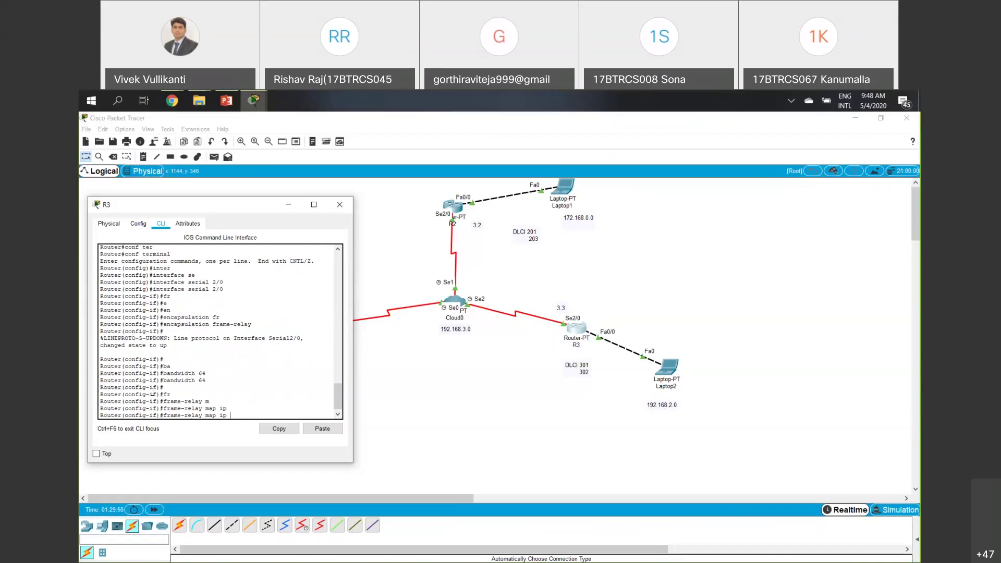
text(192.168.3.1)
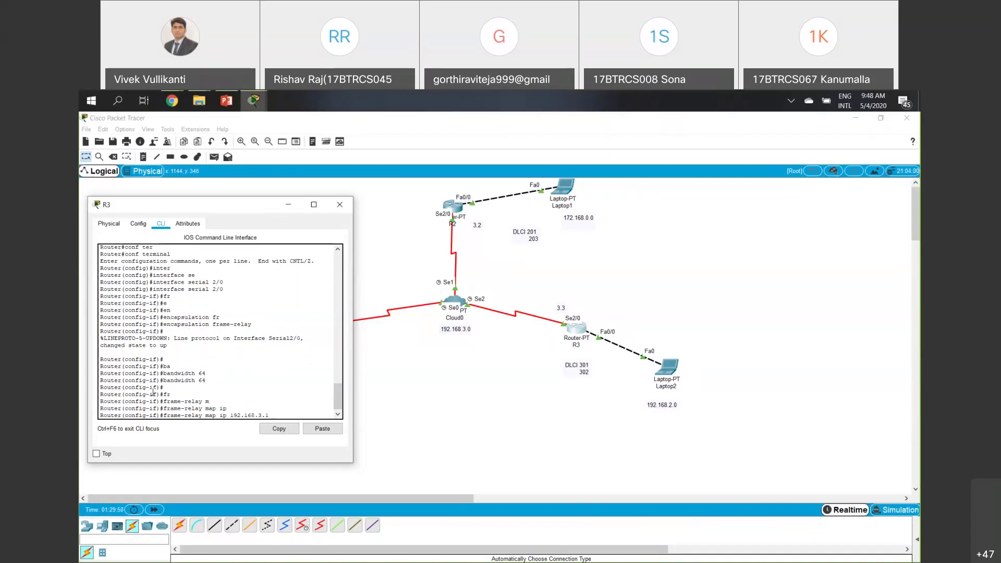
text( 302ro)
key(Tab)
key(Return)
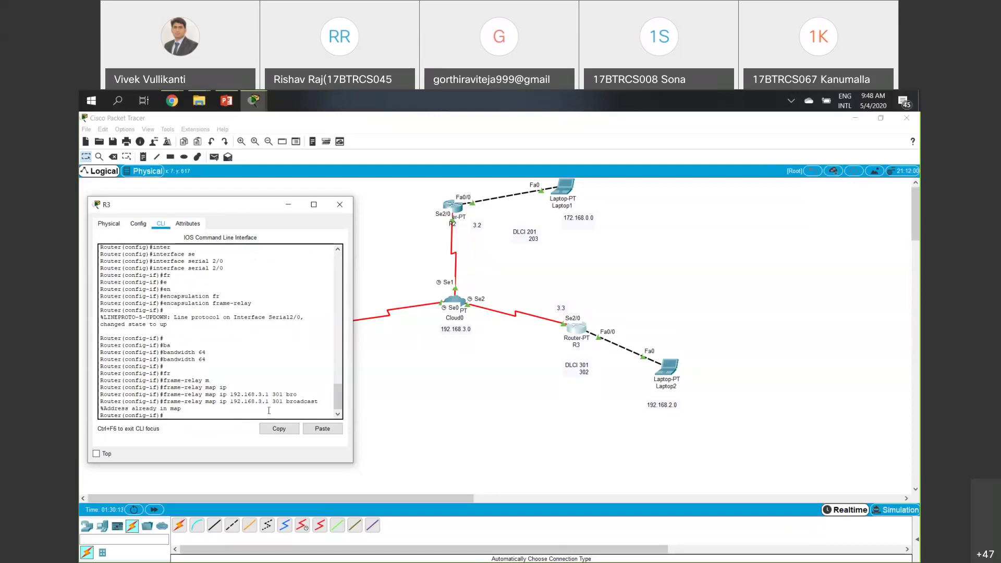
click(340, 205)
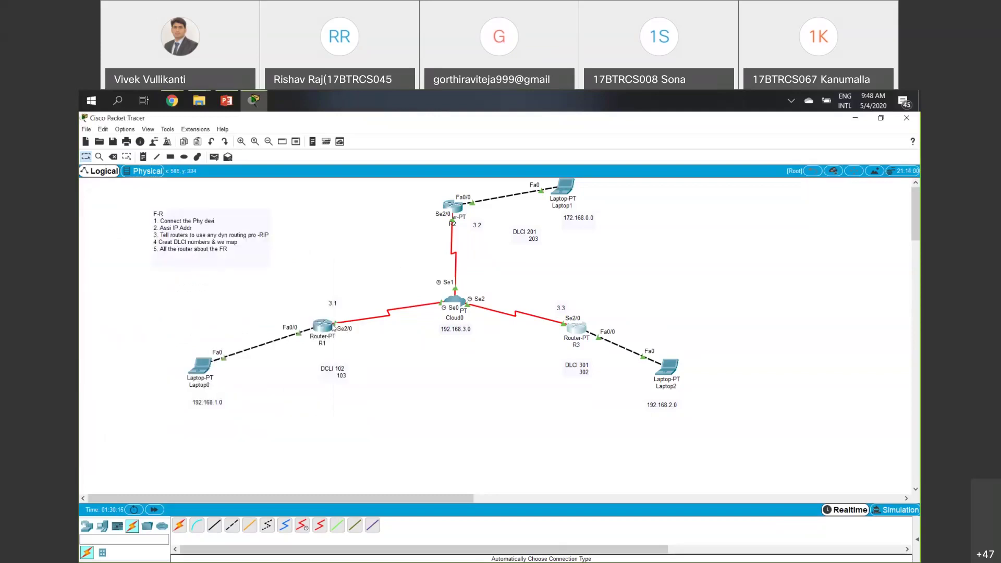
- Add the line "6. Verify -with routers about DLCIs- learnt or not" to the end of the F-R note
double_click(224, 251)
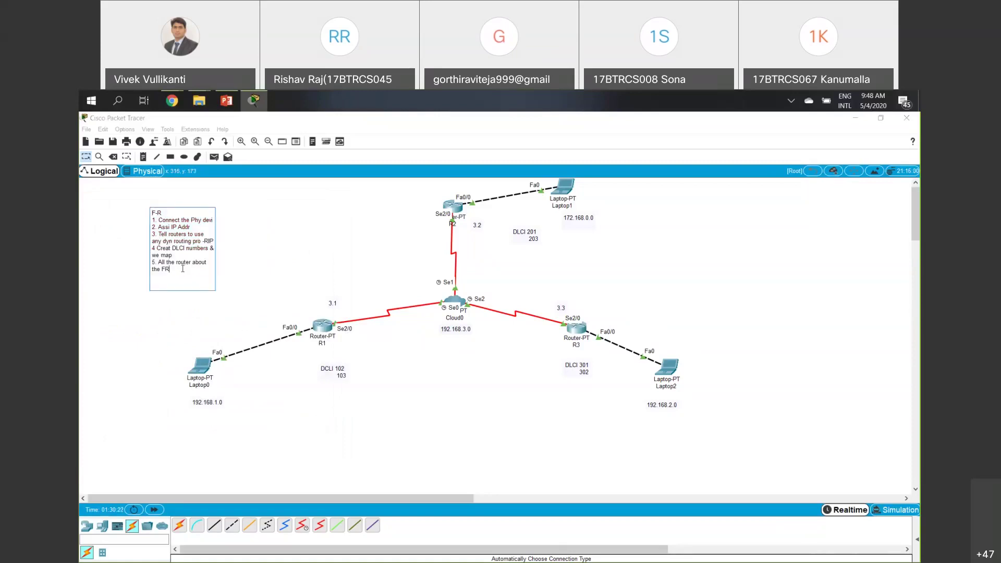
key(Return)
text(6. Verify -with routers abo)
text(ut DLCIs- learnt or not)
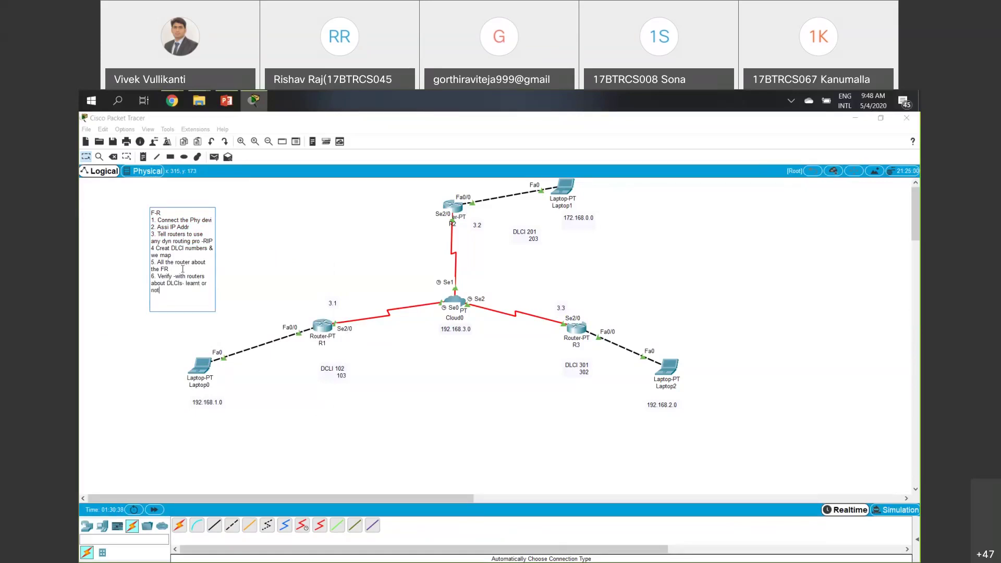
click(186, 321)
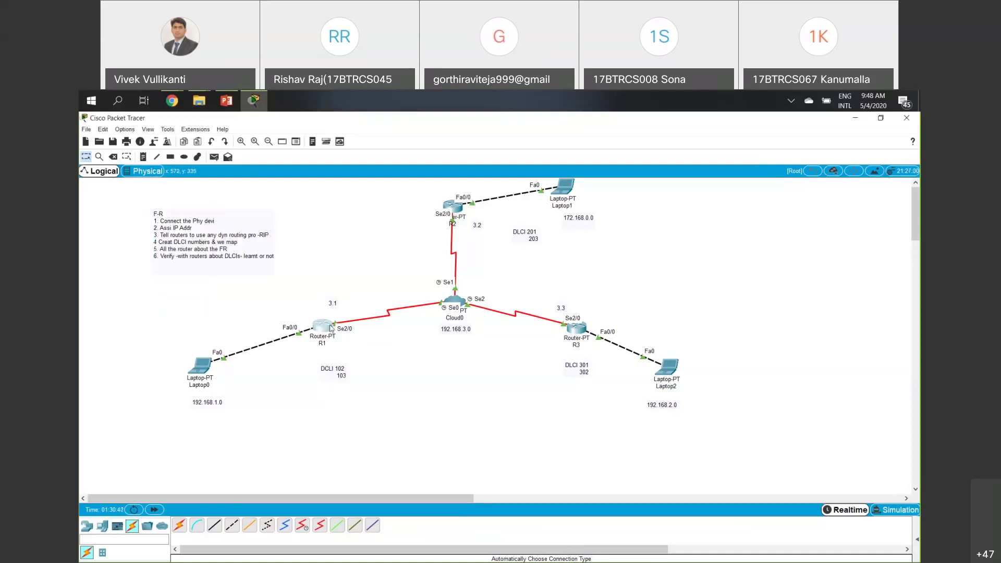
- Open router R1's command line and exit interface and global configuration back to privileged mode
click(330, 327)
drag(446, 202, 256, 201)
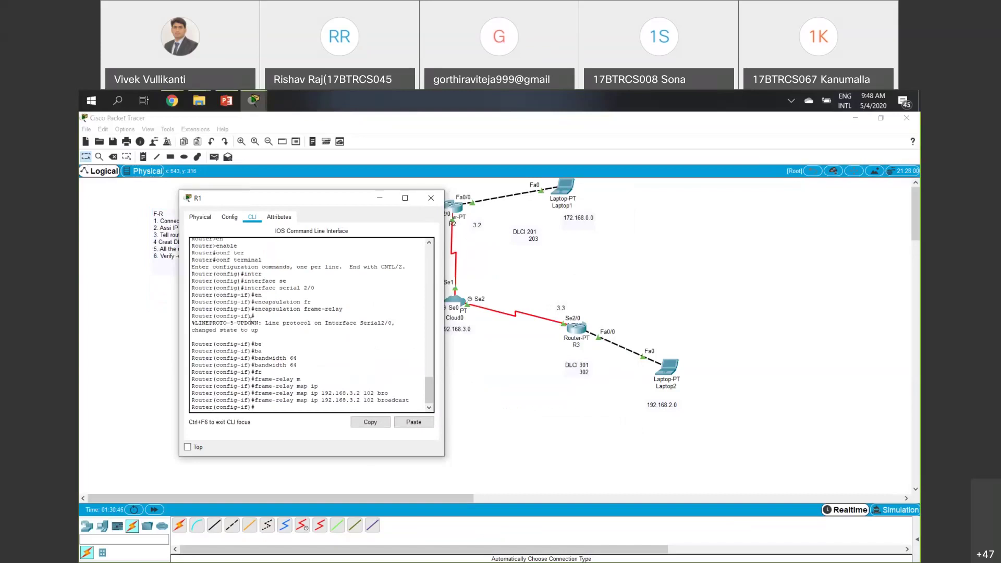
key(Return)
key(Return)
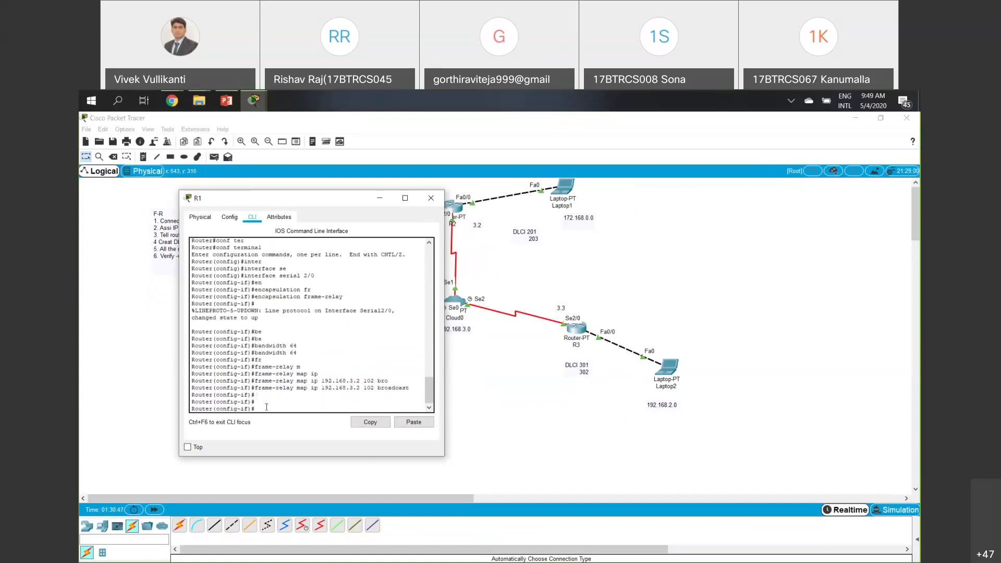
text(exit)
key(Return)
key(Return)
key(Return)
key(Return)
text(exit)
key(Return)
key(Return)
key(Return)
- Run show frame-relay map on R1, examine the DLCI entries for each neighbour IP, and close R1's window
text(s)
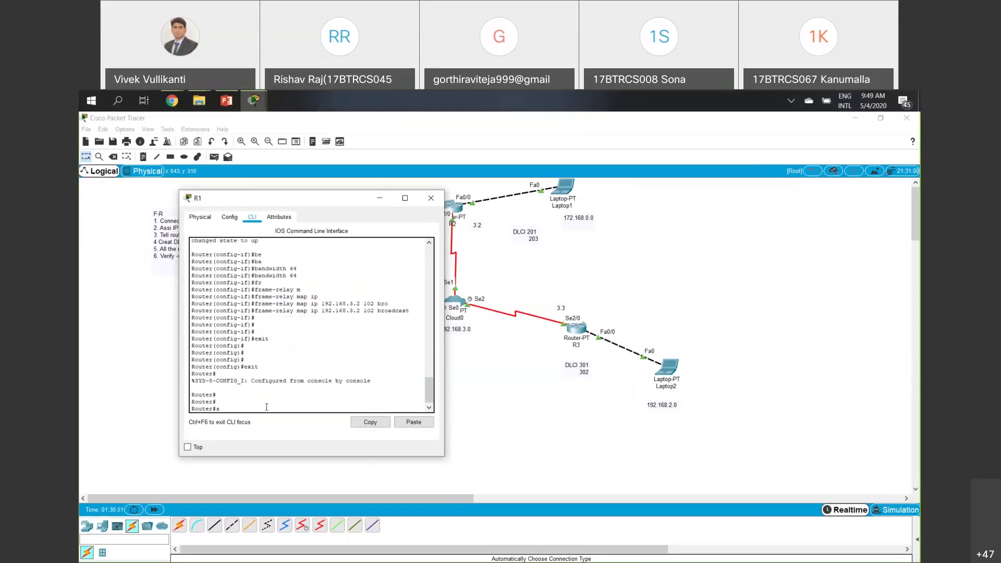
text(hw)
key(Tab)
key(BackSpace)
key(Tab)
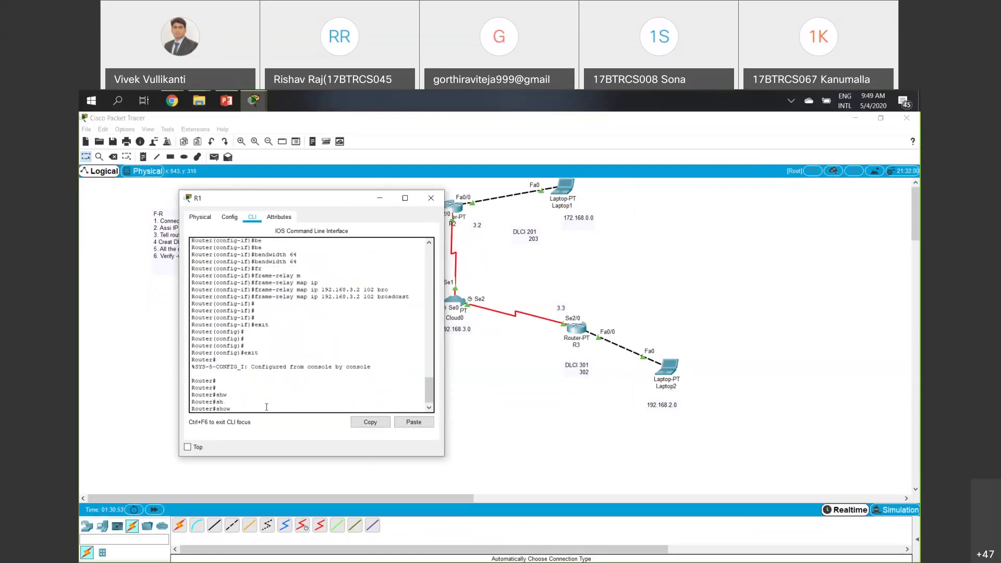
text(fr)
key(Tab)
text(m)
key(Tab)
key(Return)
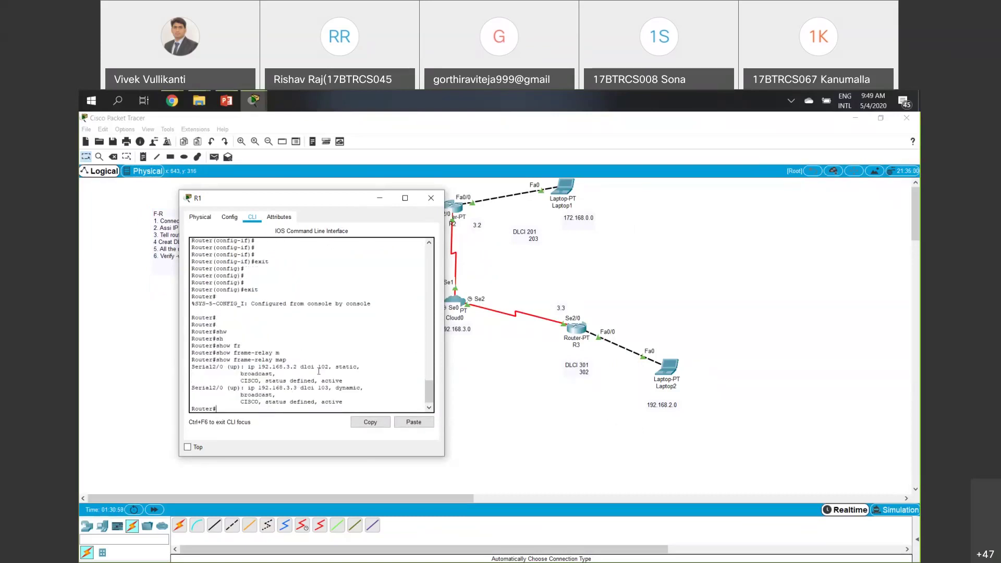
drag(319, 368, 327, 369)
drag(318, 388, 325, 388)
drag(290, 388, 301, 389)
click(433, 199)
- Open router R2's command line and exit global configuration back to privileged mode
click(453, 207)
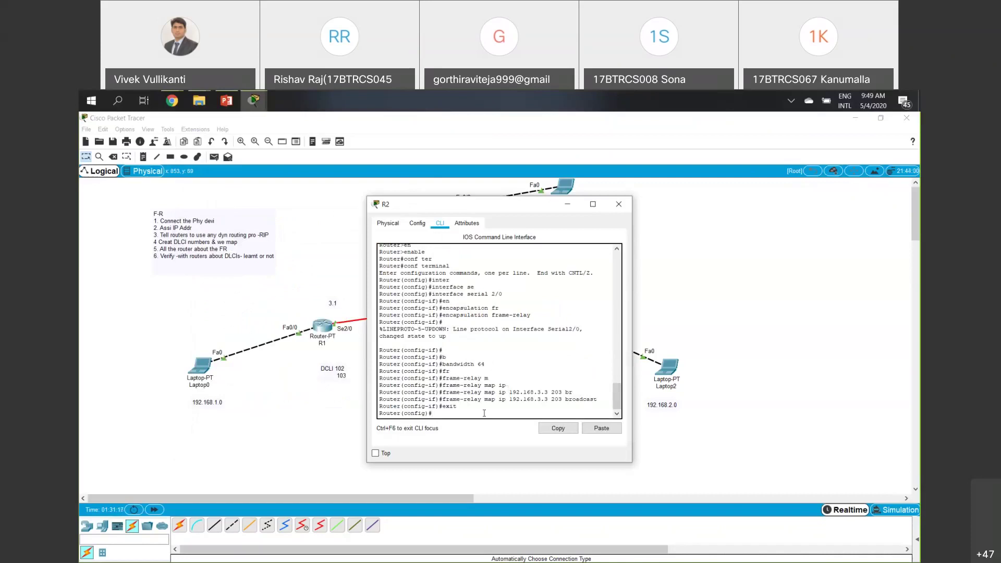
key(Return)
key(Return)
key(Return)
key(Return)
text(e)
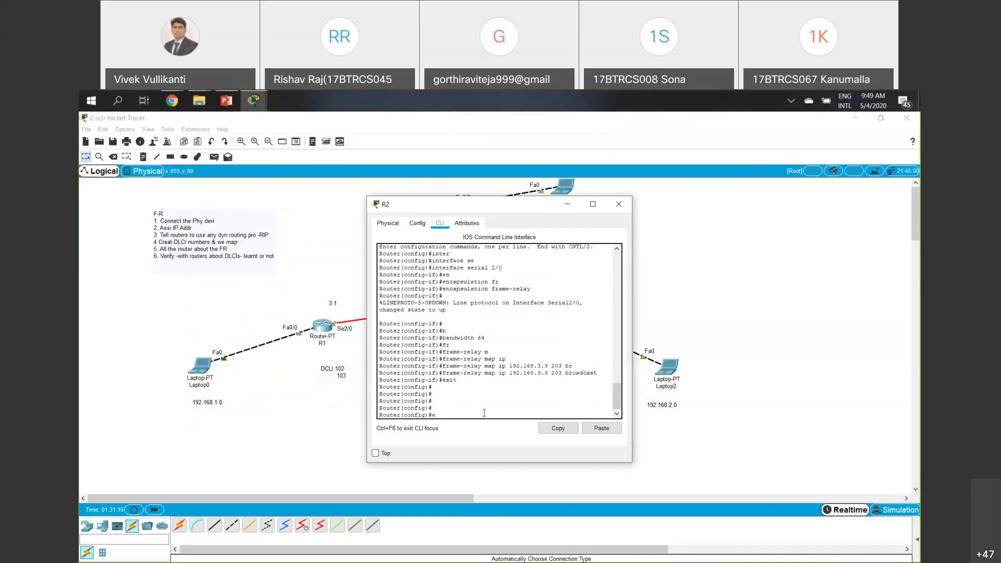
text(xit)
key(Return)
key(Return)
key(Return)
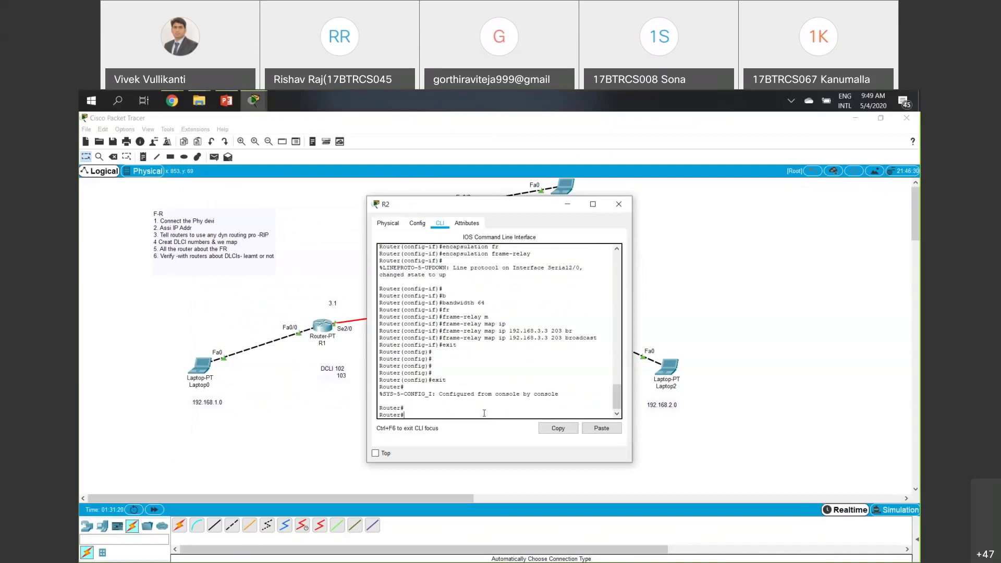
- Run show frame-relay map on R2, examine its DLCI entries, and close R2's window
text(sh)
key(Tab)
text(fr)
key(Tab)
text(m)
key(Tab)
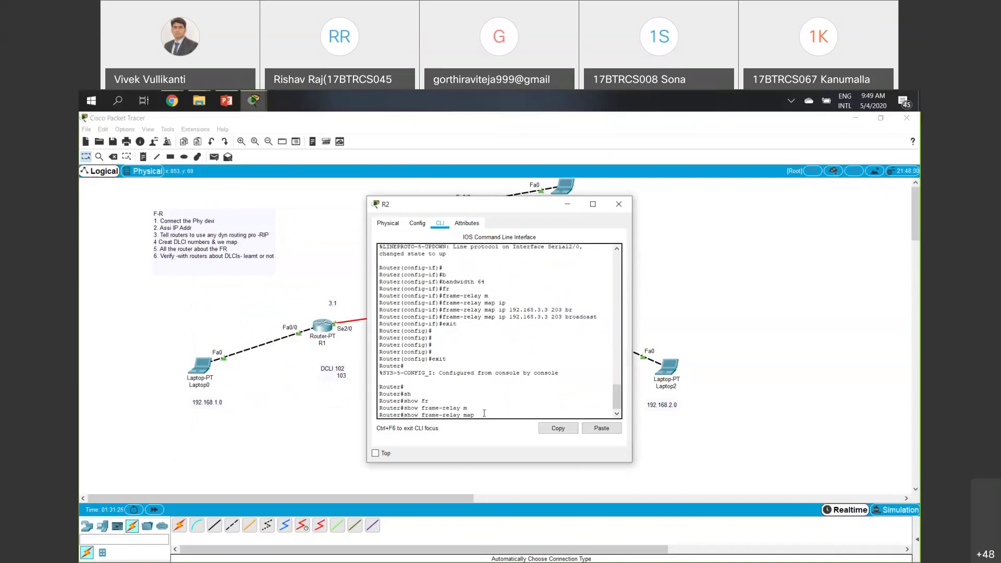
key(Return)
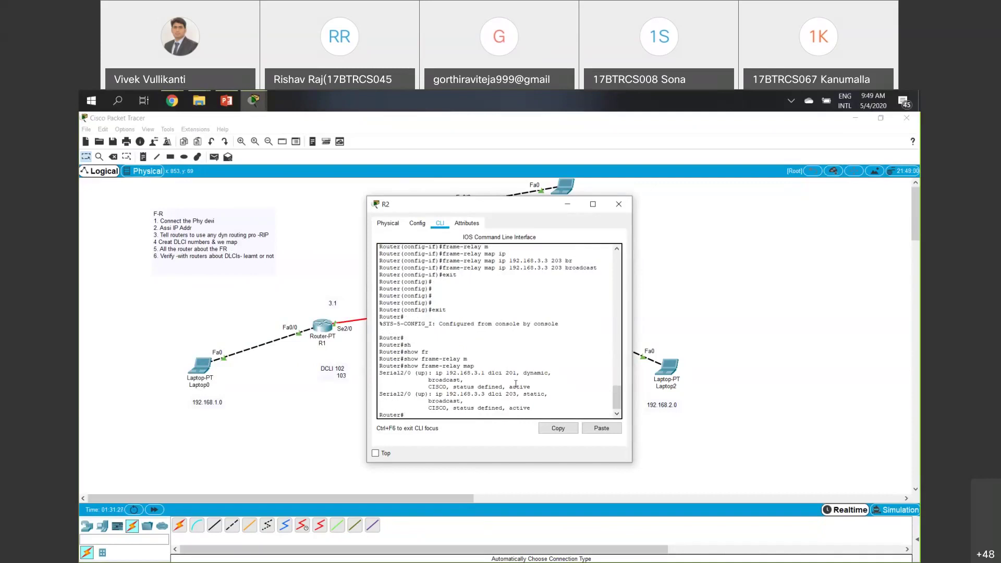
drag(503, 395, 505, 373)
click(619, 204)
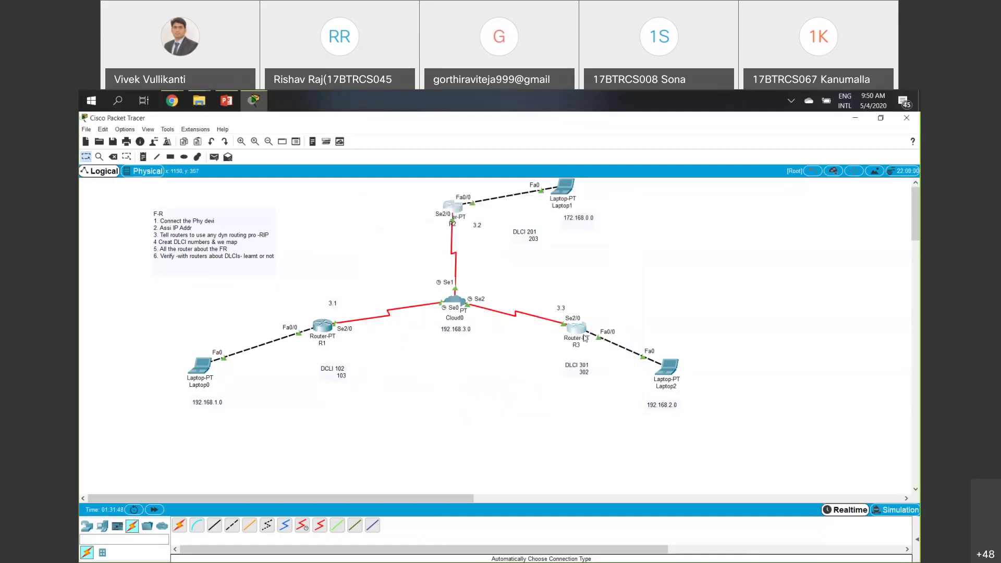
- Open router R3's command line and exit interface and global configuration back to privileged mode
click(577, 330)
key(Return)
key(Return)
key(Return)
text(exit)
key(Return)
key(Return)
key(Return)
key(Return)
text(exit)
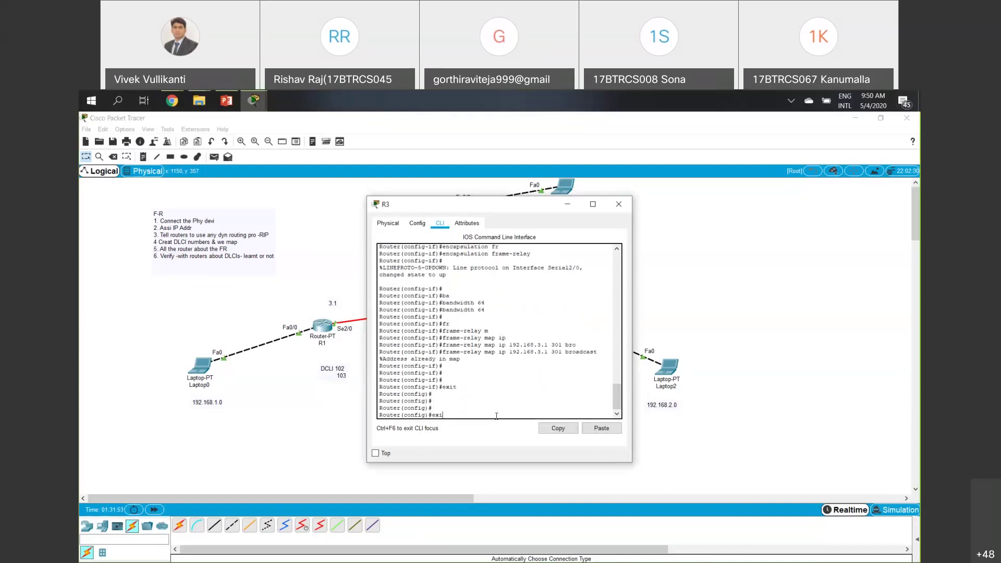
key(Return)
key(Return)
key(Return)
- Run show frame-relay map on R3 to check its DLCI entries, and close R3's window
text(sh)
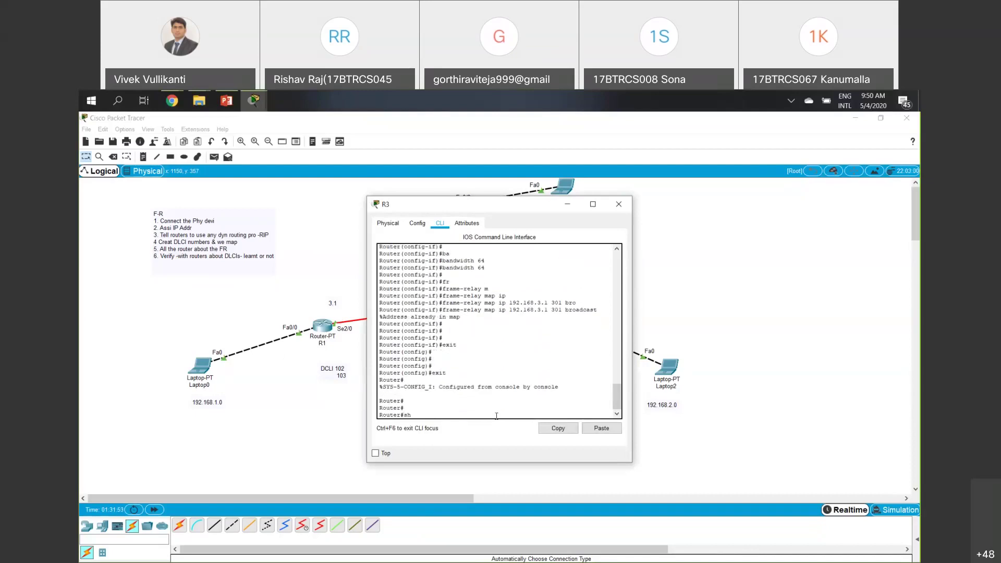
key(Tab)
text(fr)
key(Tab)
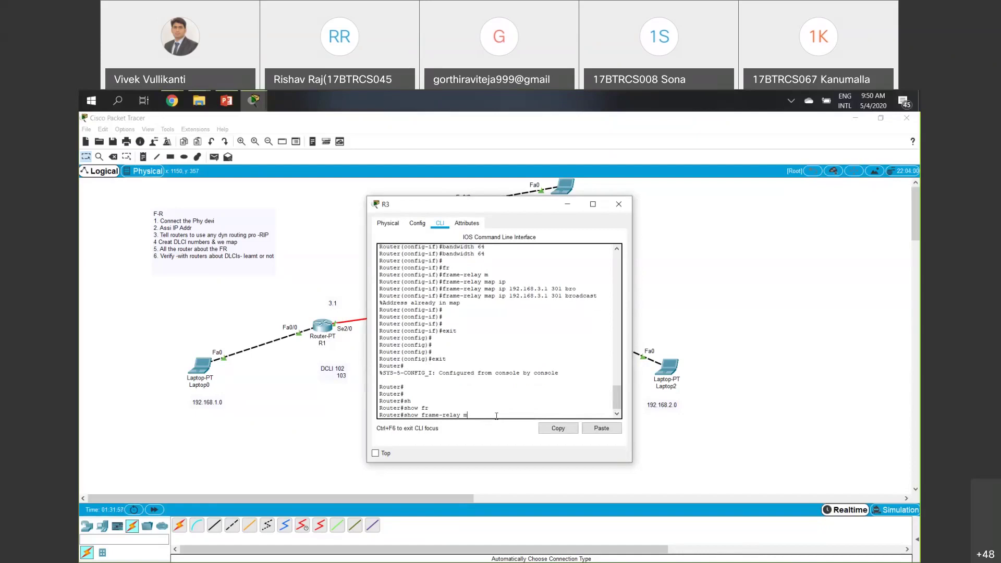
text(m)
key(Tab)
key(Return)
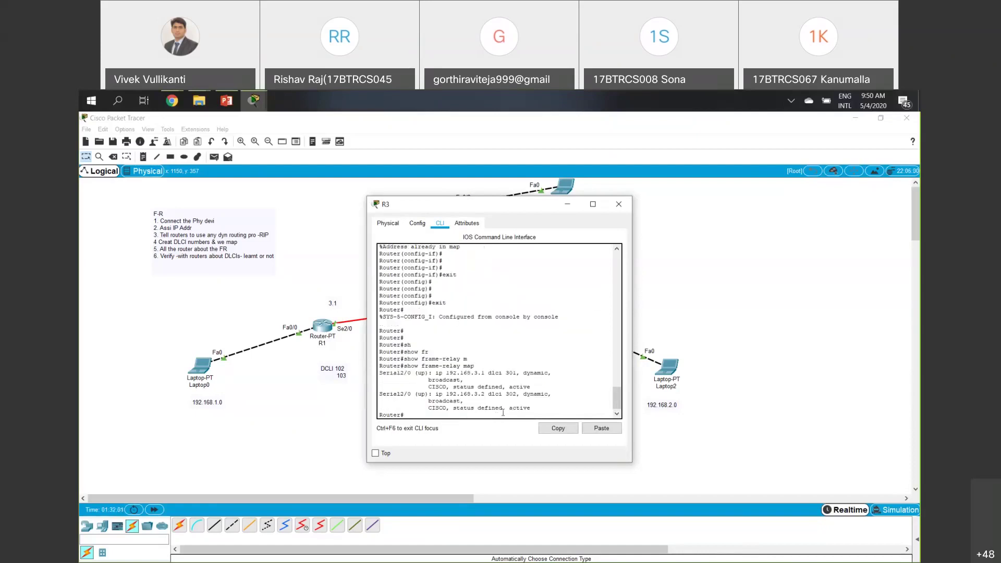
click(618, 205)
- Add a blank line and the line "7. Ping" to the end of the F-R note
double_click(274, 257)
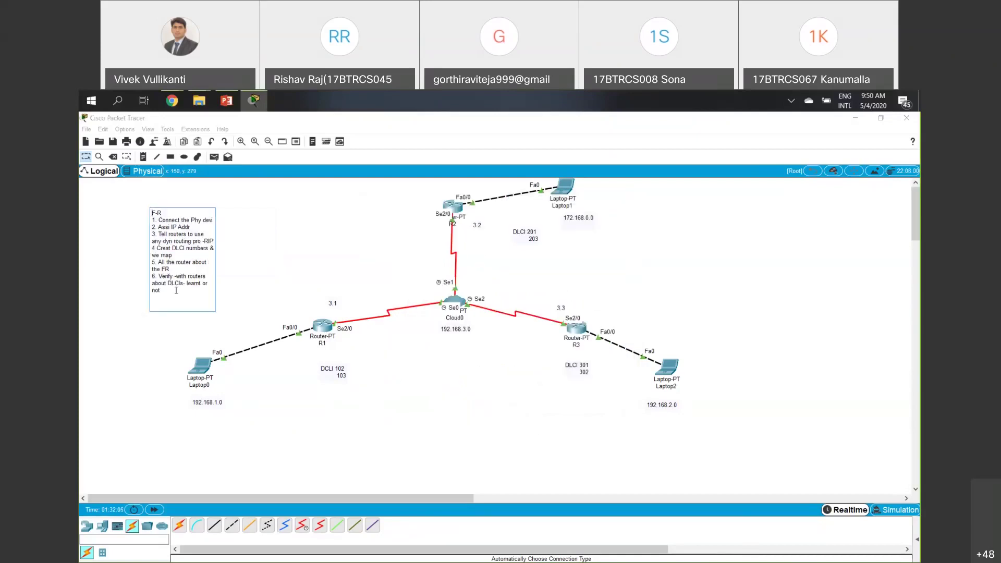
key(Return)
key(Return)
text(7. Ping)
click(149, 353)
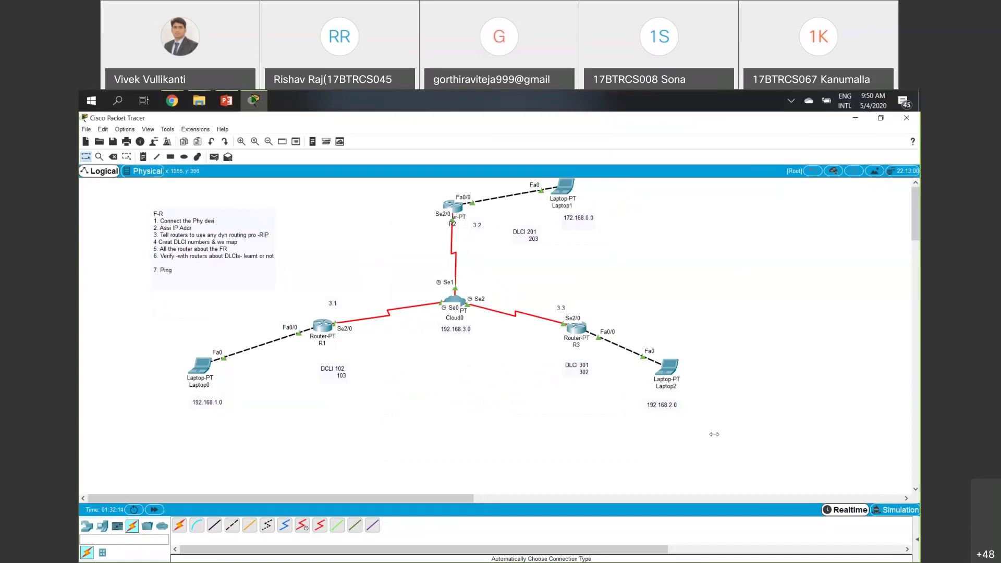
- Switch to Simulation mode and set the event list filters to show only ICMP events
click(893, 510)
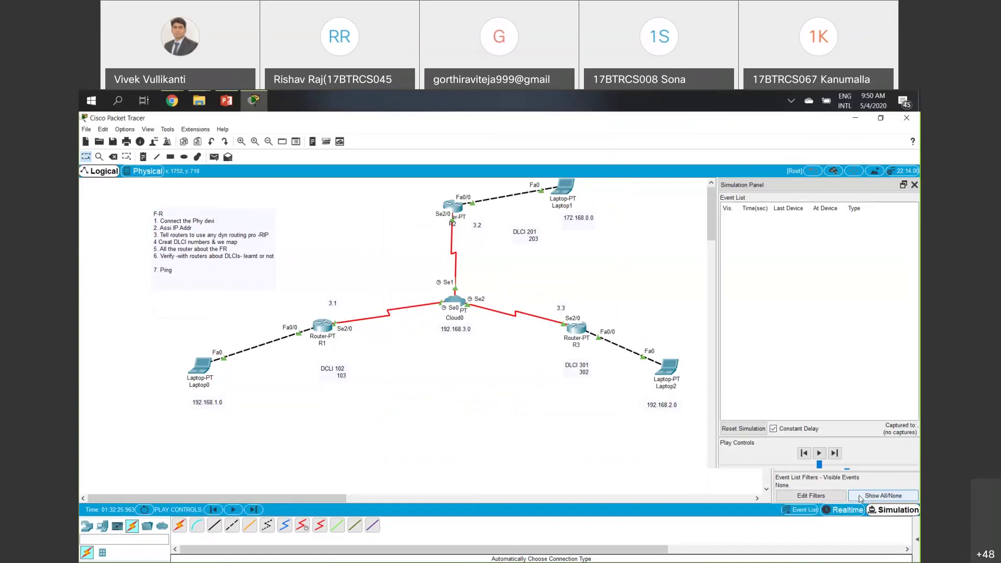
click(811, 495)
click(436, 258)
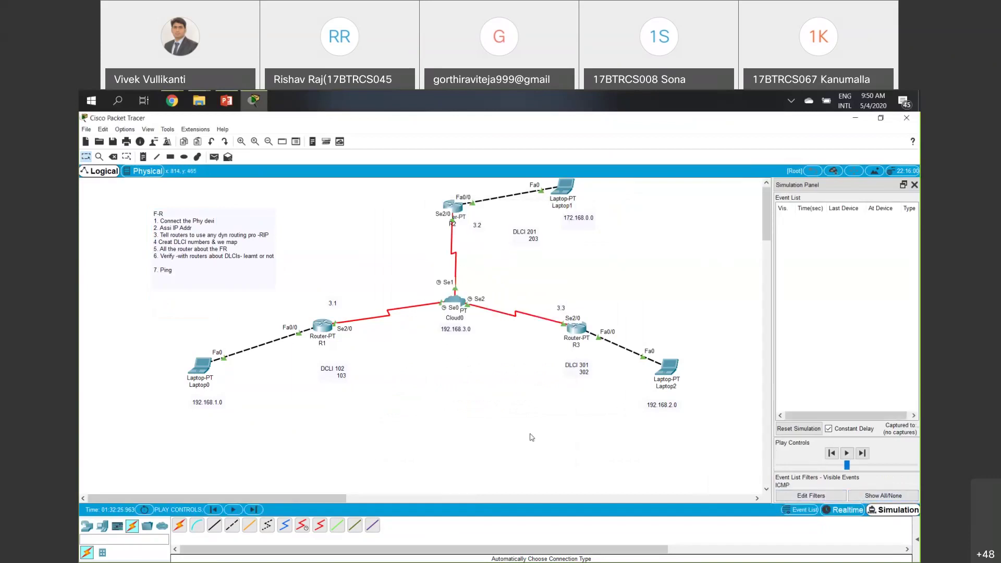
- Send a simple PDU from Laptop0 to Laptop1, play the simulation with the scenario list shown, and delete the scenario
click(214, 157)
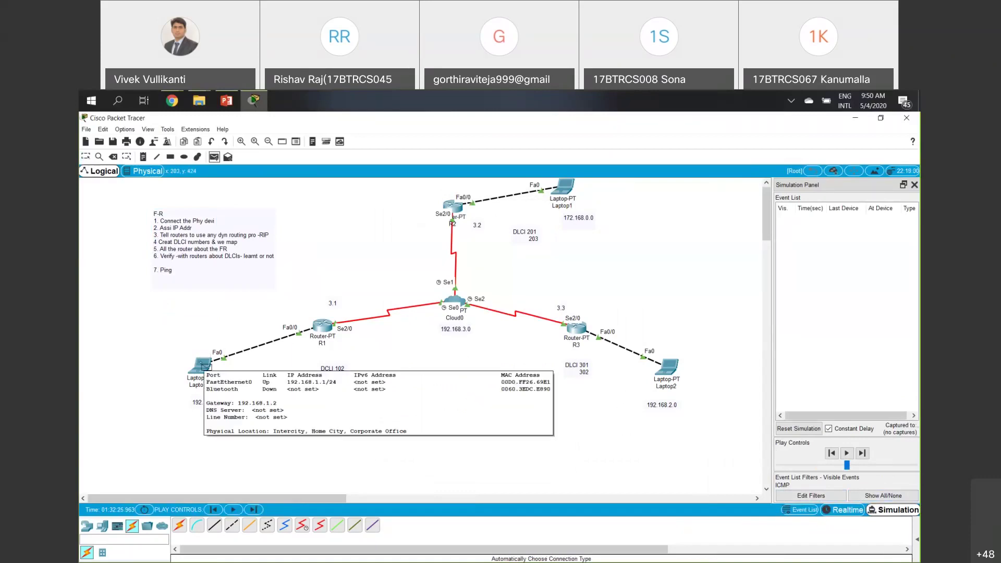
click(203, 365)
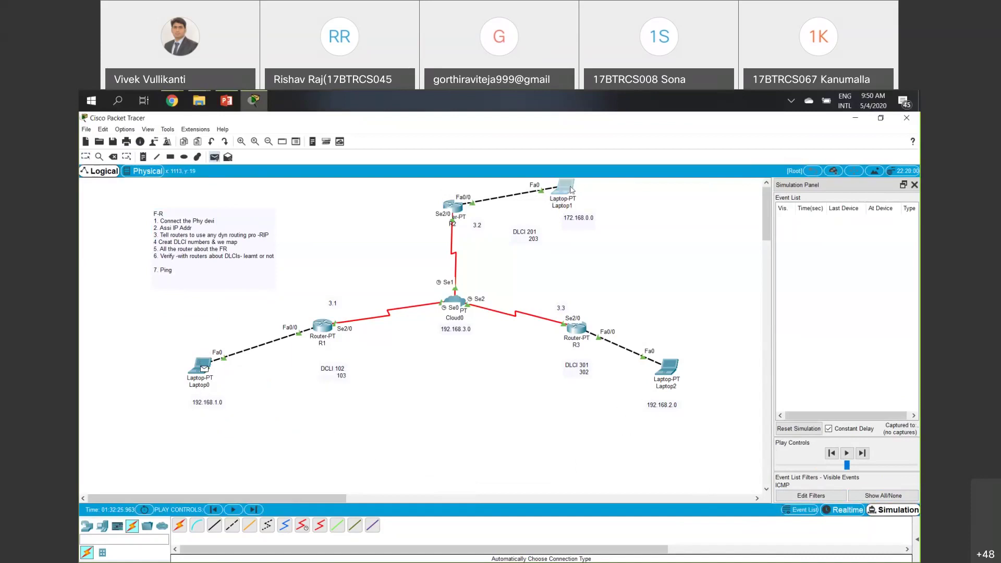
click(570, 190)
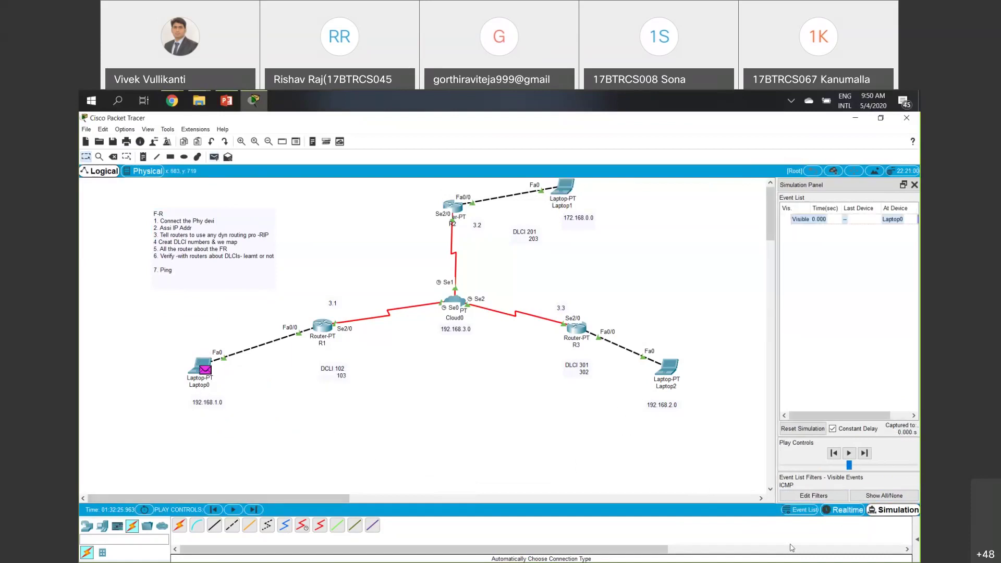
click(908, 555)
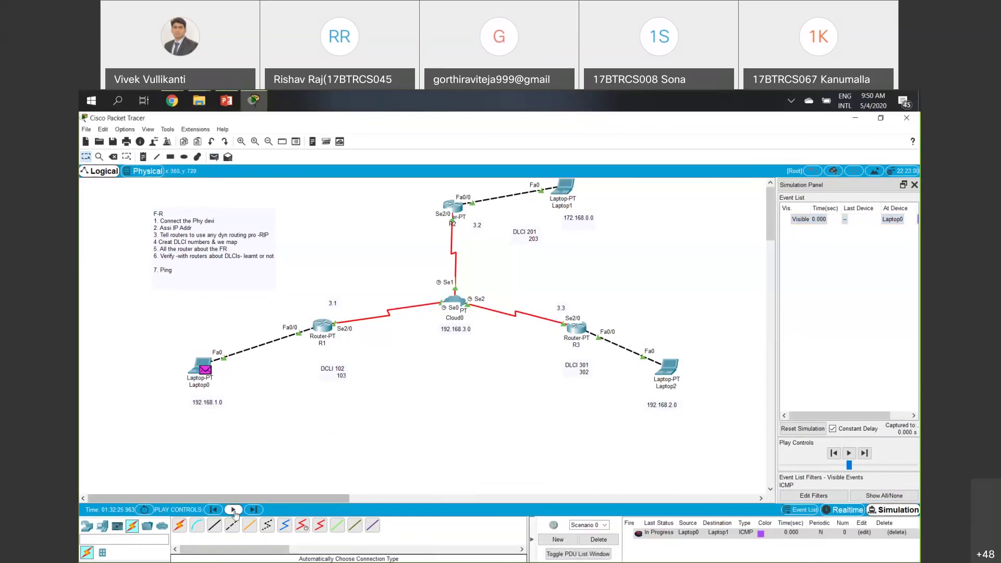
click(233, 510)
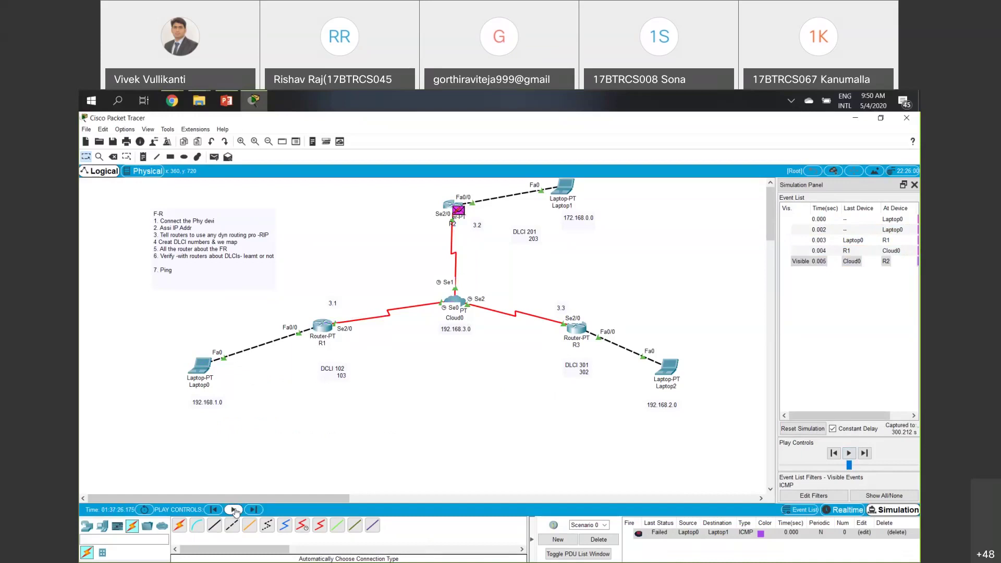
click(598, 540)
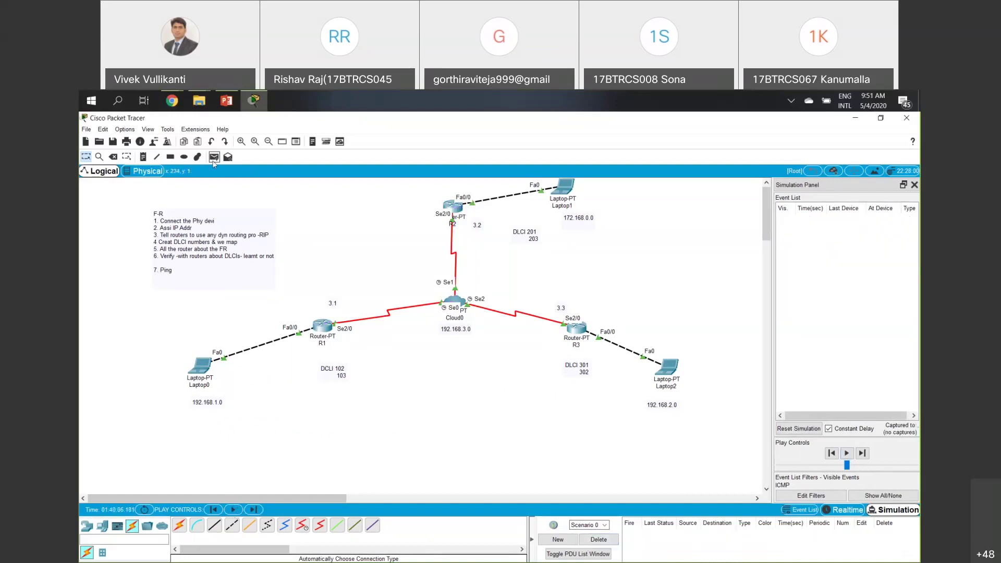
- Repeat the simple PDU test from Laptop0 to Laptop1 in the simulation, and clear the scenario
click(214, 157)
click(201, 365)
click(565, 188)
click(233, 510)
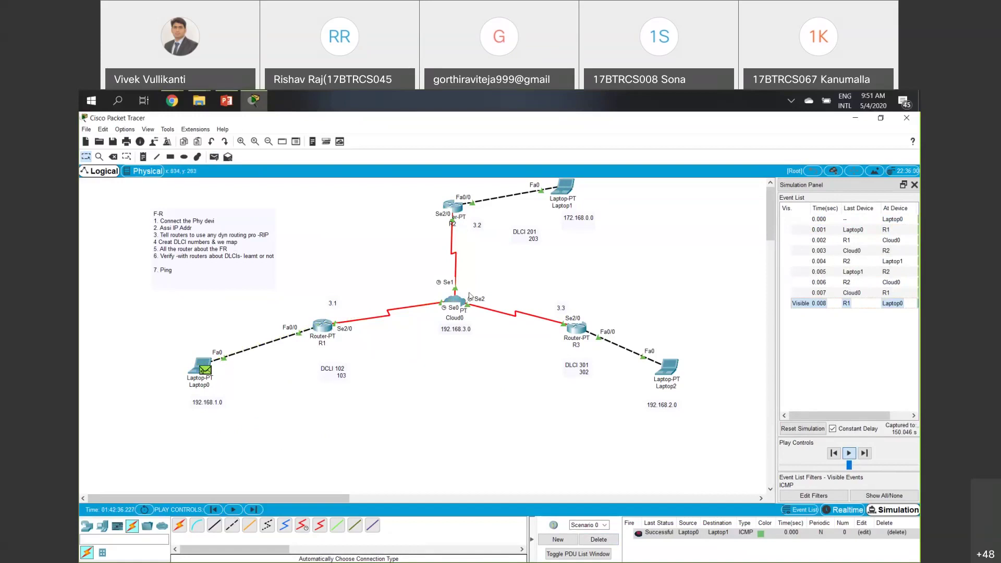
click(599, 540)
- Send a simple PDU from Laptop0 to Laptop2, play and stop the simulation, and delete the scenario
click(213, 157)
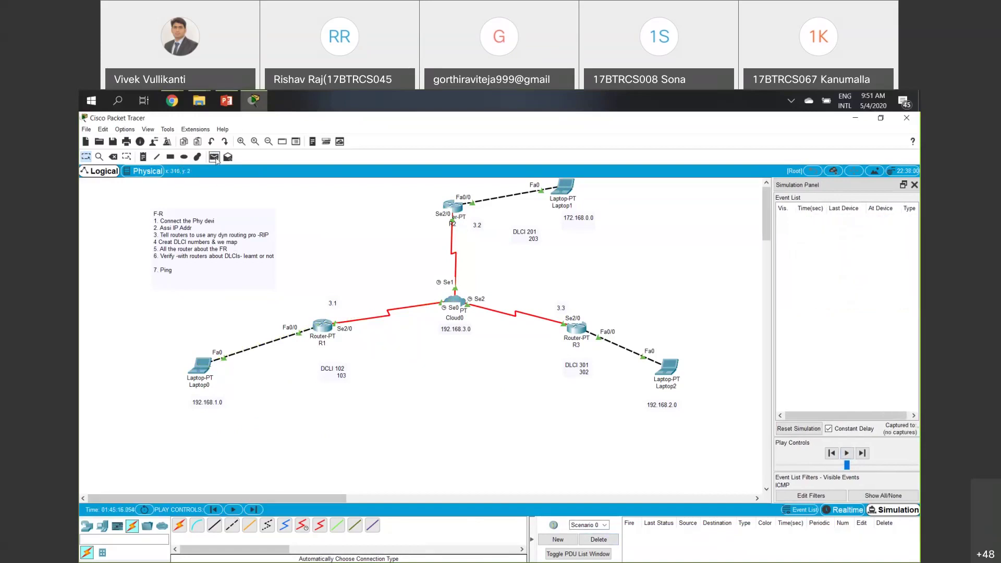
click(203, 367)
click(672, 369)
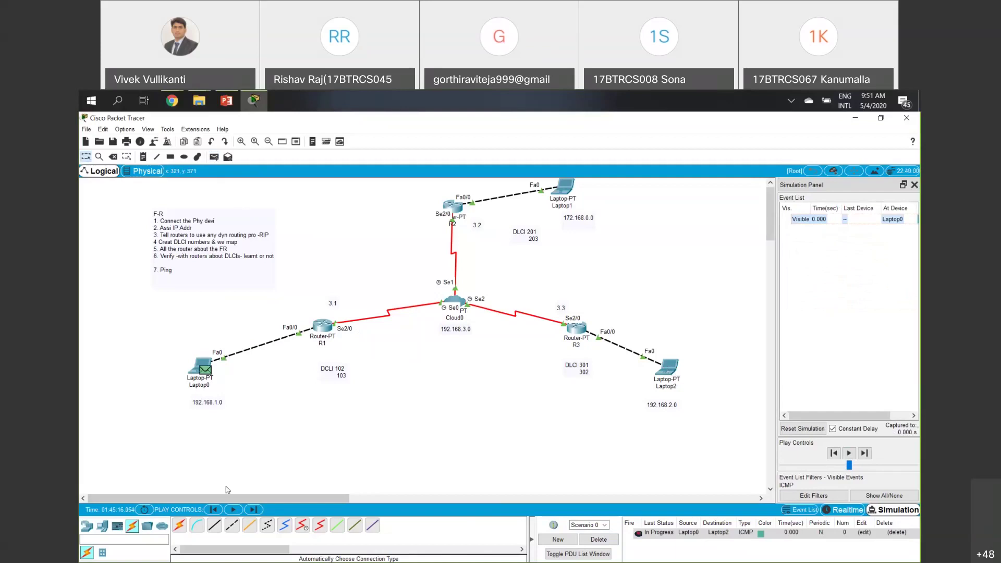
click(233, 510)
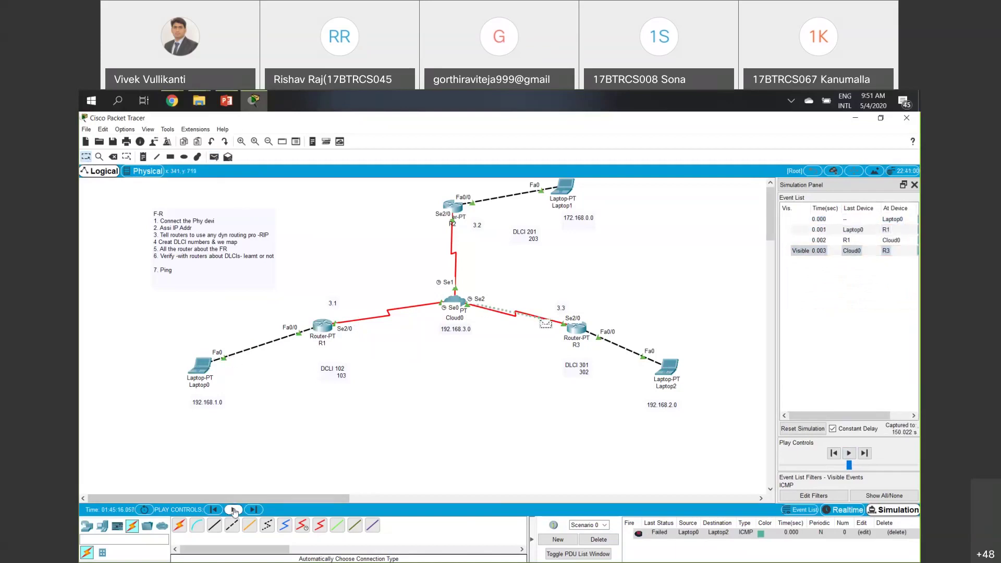
click(233, 510)
click(590, 539)
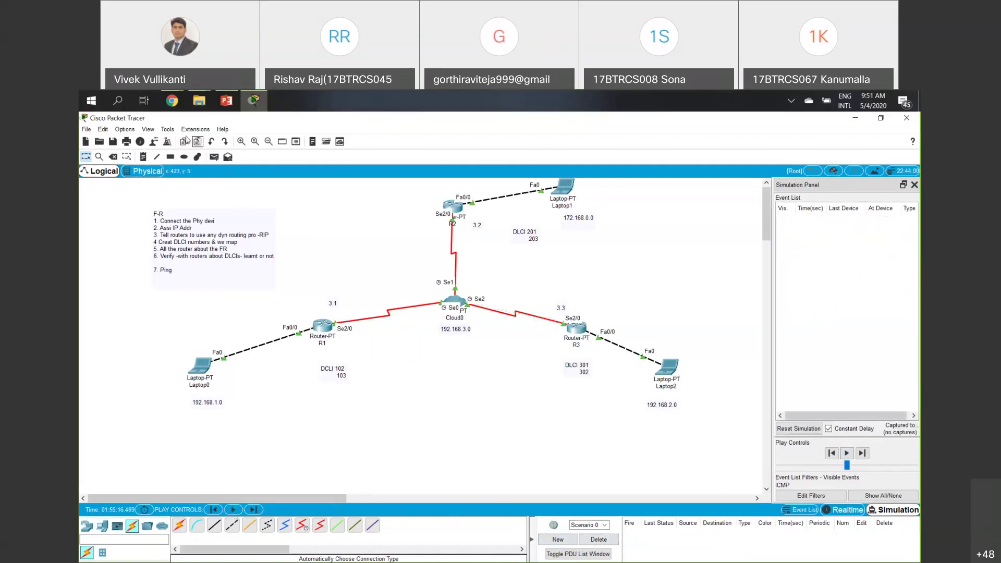
- Repeat the simple PDU test from Laptop0 to Laptop2 in the simulation, and clear the scenario
click(213, 157)
click(202, 365)
click(678, 375)
click(234, 510)
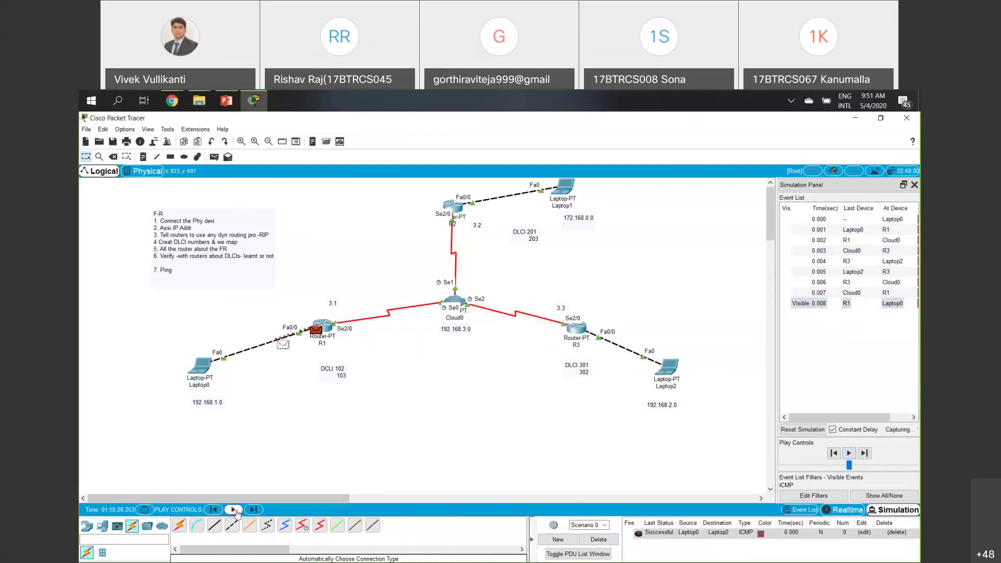
click(599, 539)
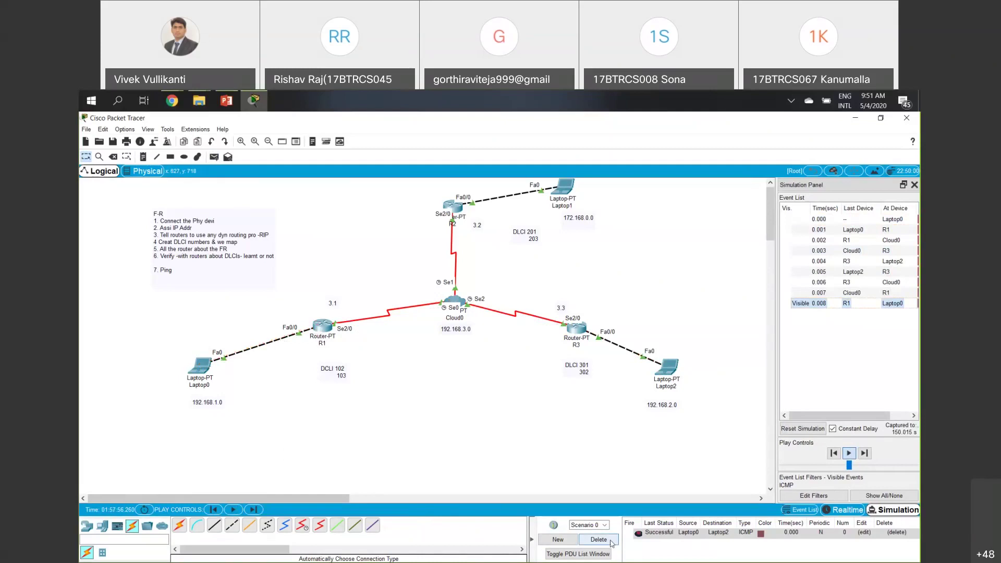
- Send a simple PDU from Laptop2 to Laptop1, play and stop the simulation, and delete the scenario
click(213, 156)
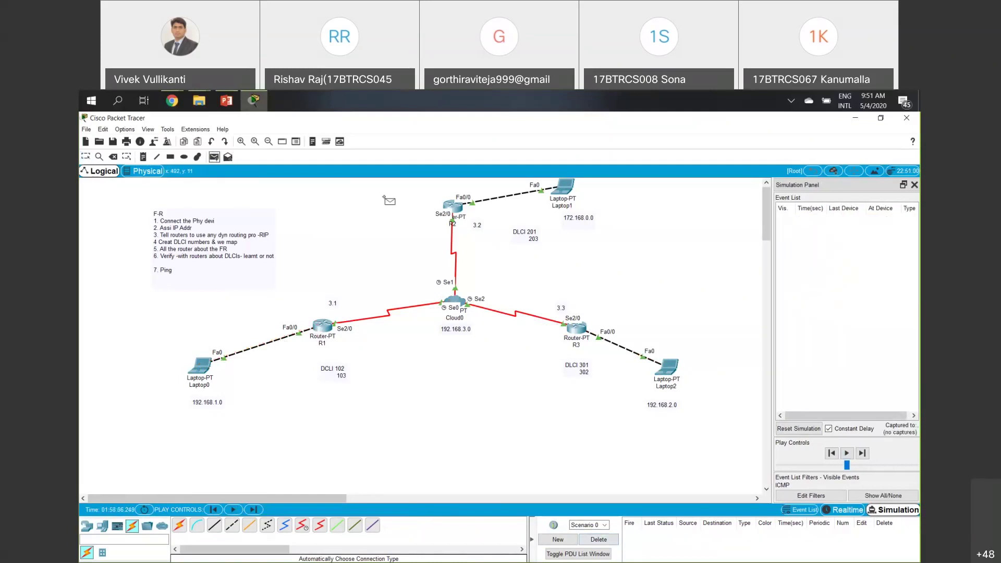
click(661, 365)
click(572, 191)
click(233, 509)
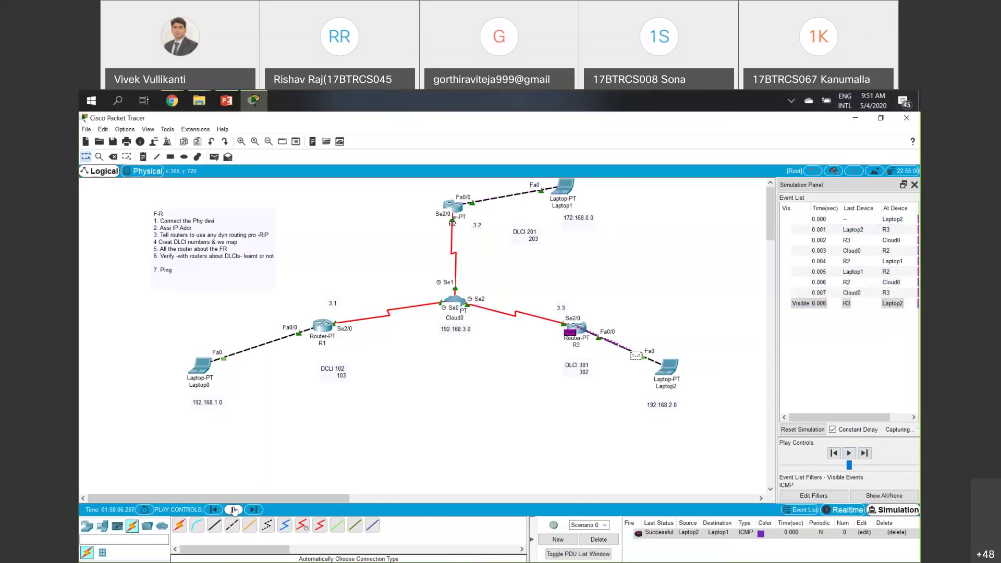
click(233, 510)
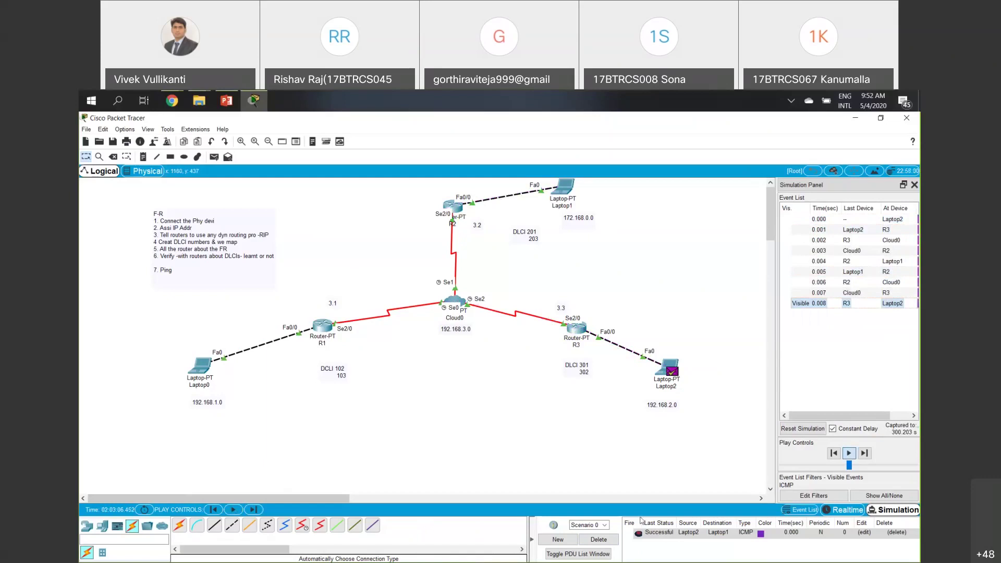
click(614, 540)
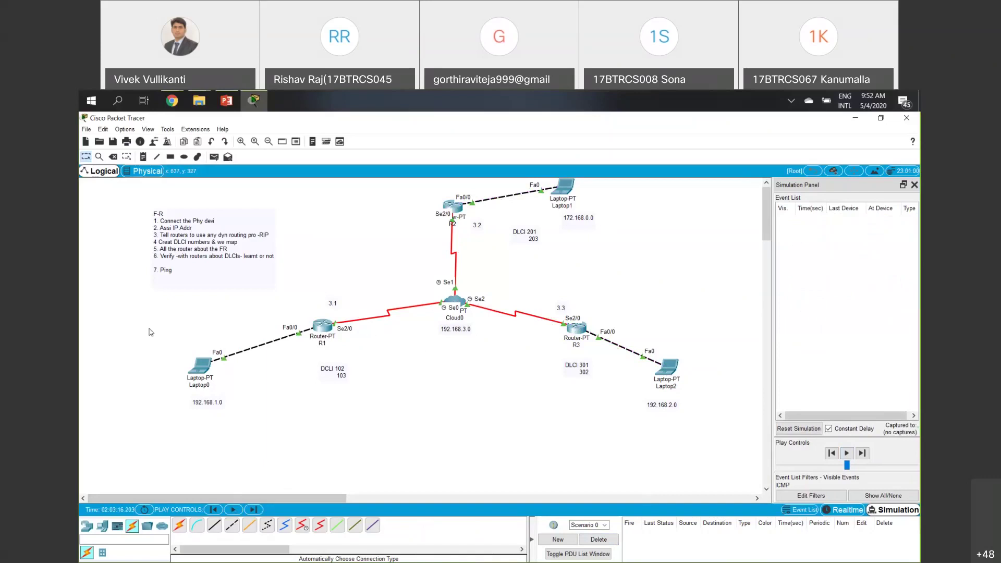
- Box-select the R1, R3, R2 and Cloud0 areas in turn, and move the DCLI 102/103 label slightly left
drag(123, 309, 414, 396)
drag(414, 412, 415, 412)
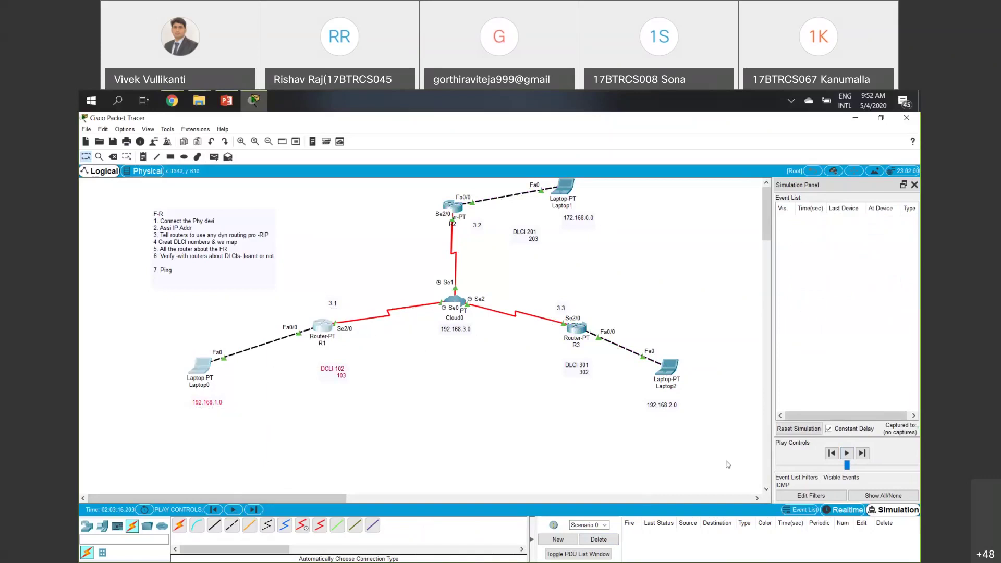
drag(675, 429, 550, 283)
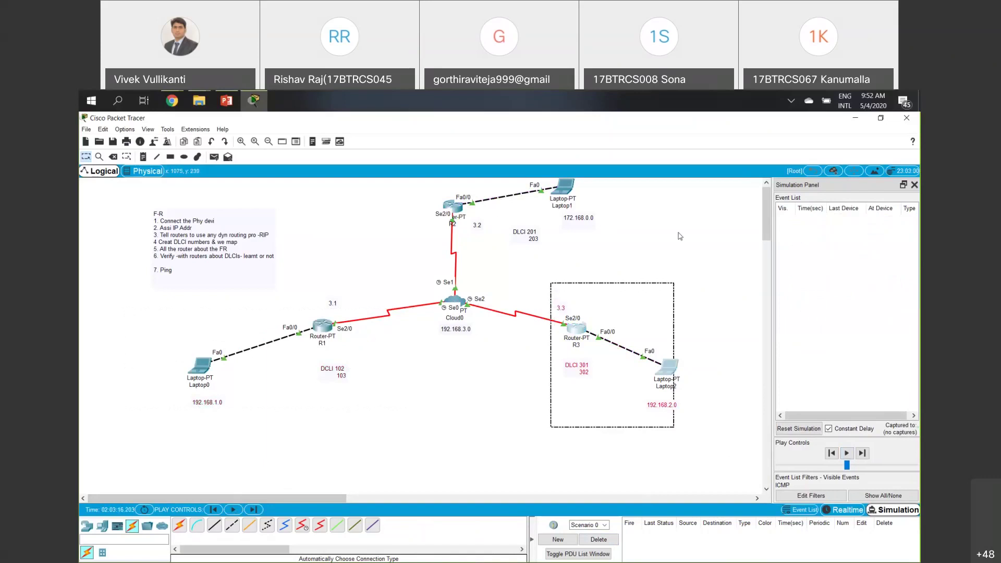
drag(679, 235, 423, 179)
drag(395, 243, 509, 347)
mouse_move(344, 372)
mouse_down()
mouse_move(459, 354)
mouse_move(332, 371)
mouse_up()
drag(433, 256, 509, 342)
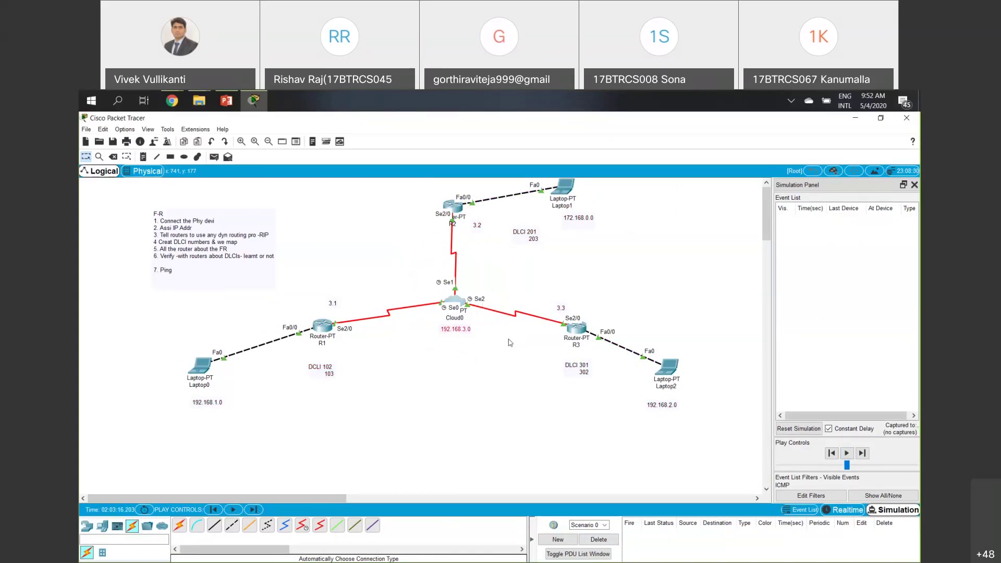
- Switch to the Frame Relay presentation in PowerPoint, start the slide show from slide 16, and advance to the Inverse ARP and LMI slide
click(228, 100)
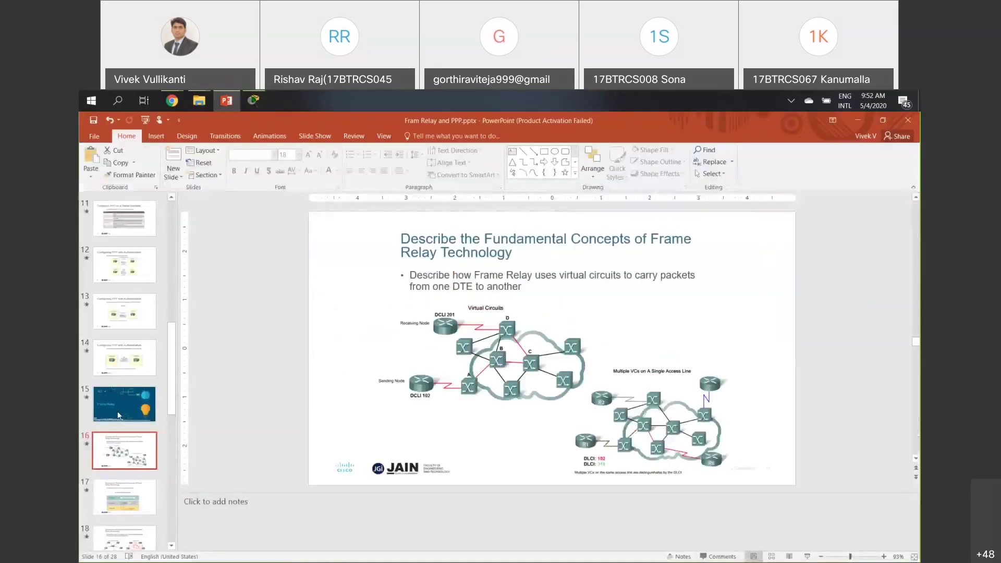
click(807, 557)
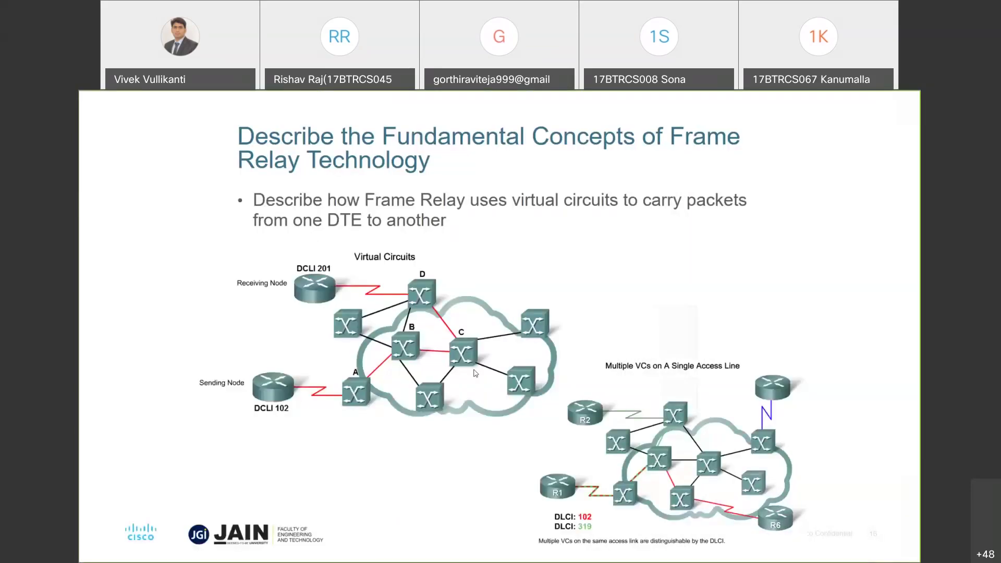
click(472, 366)
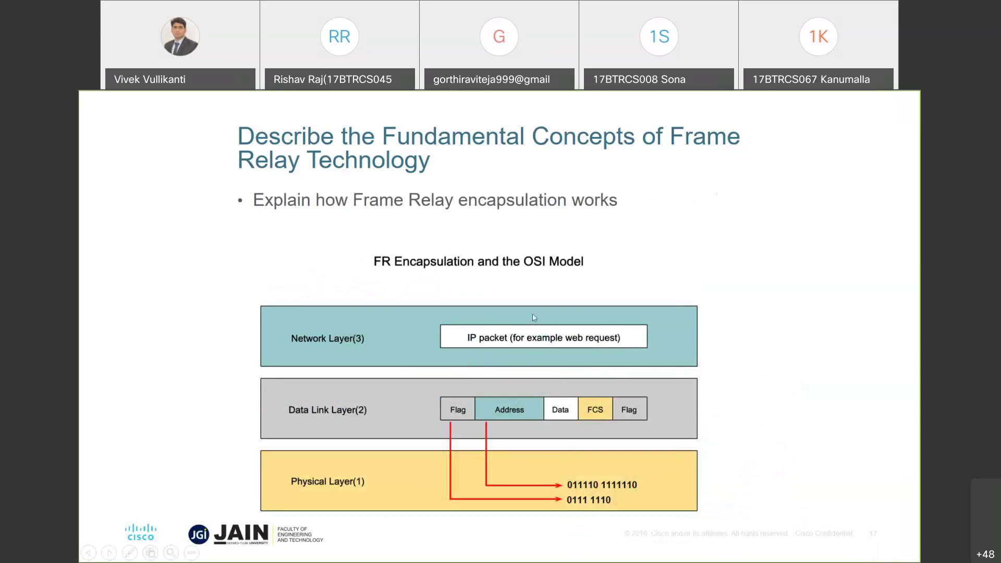
key(Right)
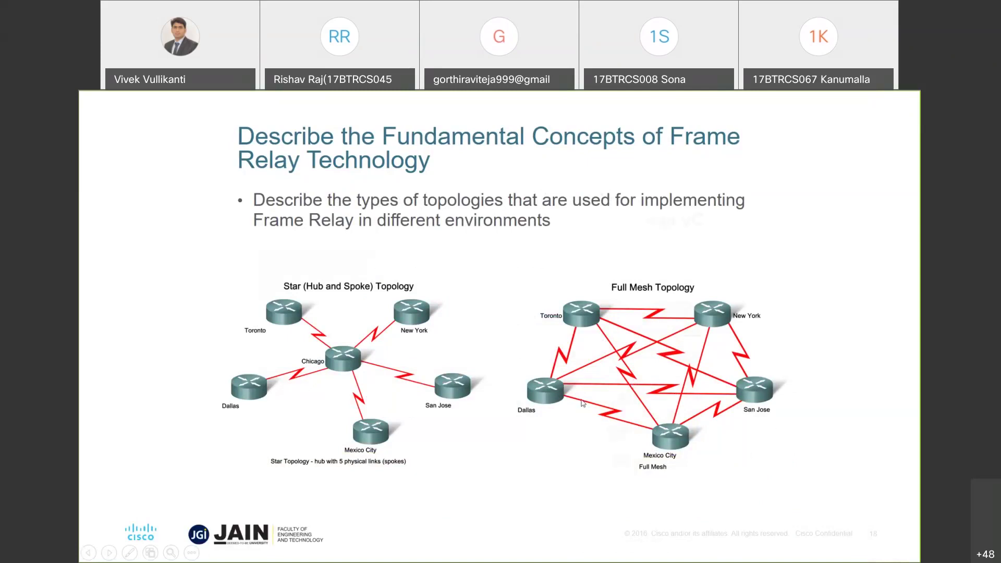
key(Right)
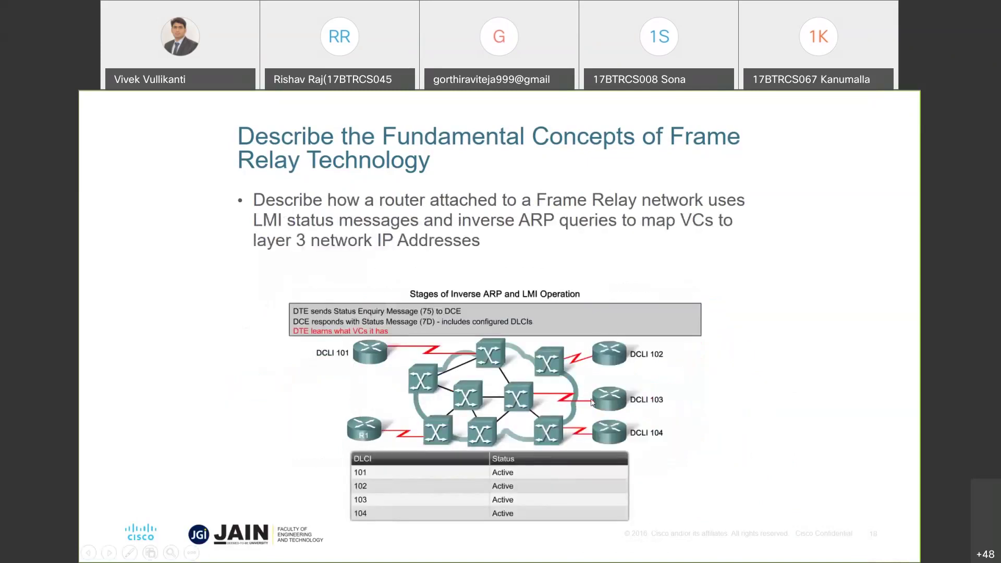